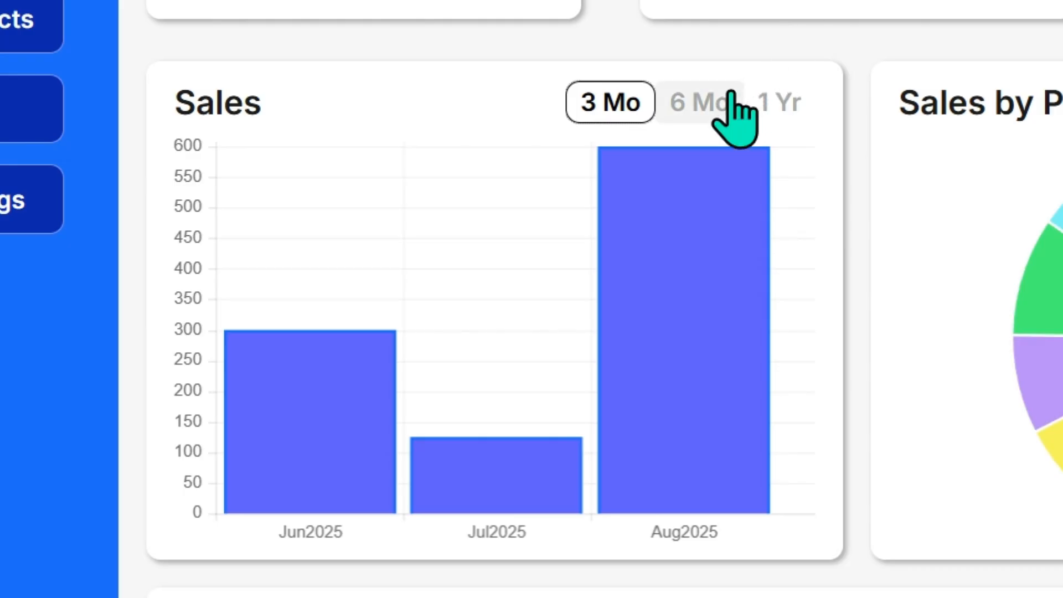
# Step: Preview the Sales chart with the 6 Mo and 1 Yr time ranges
pyautogui.click(712, 102)
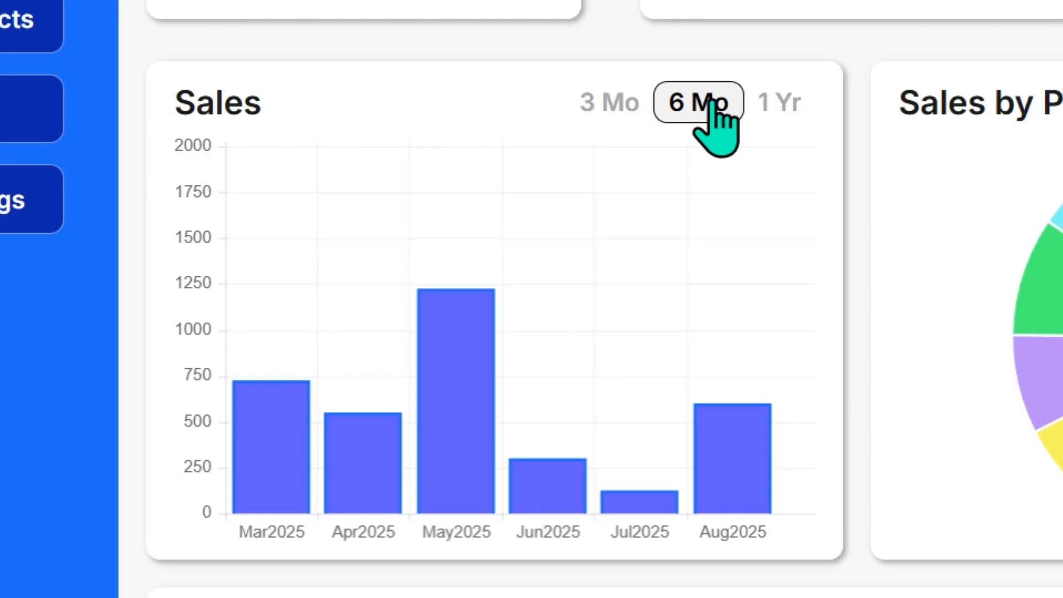
pyautogui.click(780, 111)
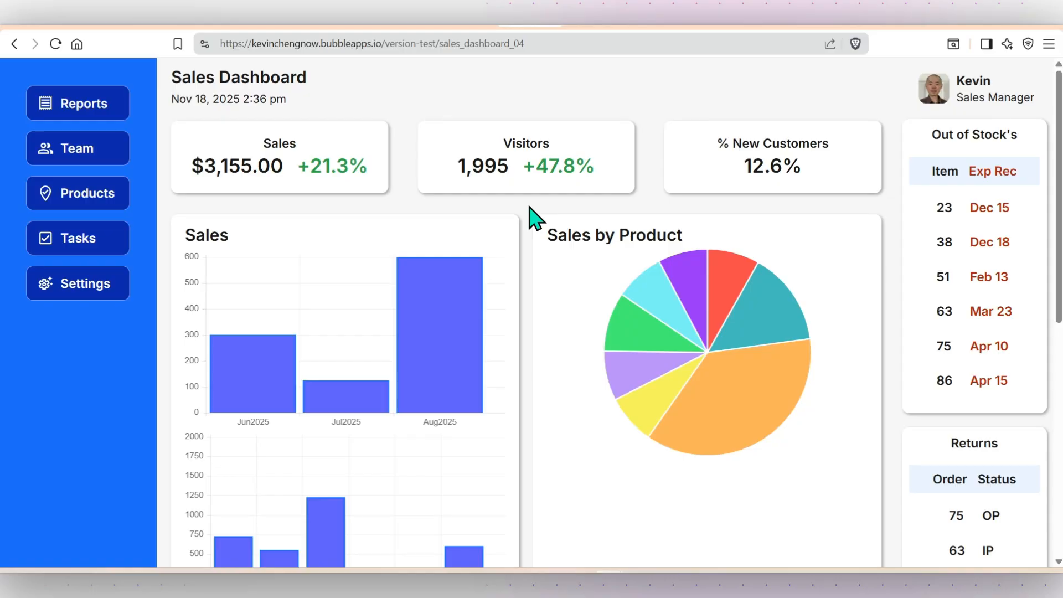
# Step: Review the 3-month, 6-month and 1-year bar charts stacked in the Sales card of the dashboard preview
pyautogui.scroll(-4, 530, 208)
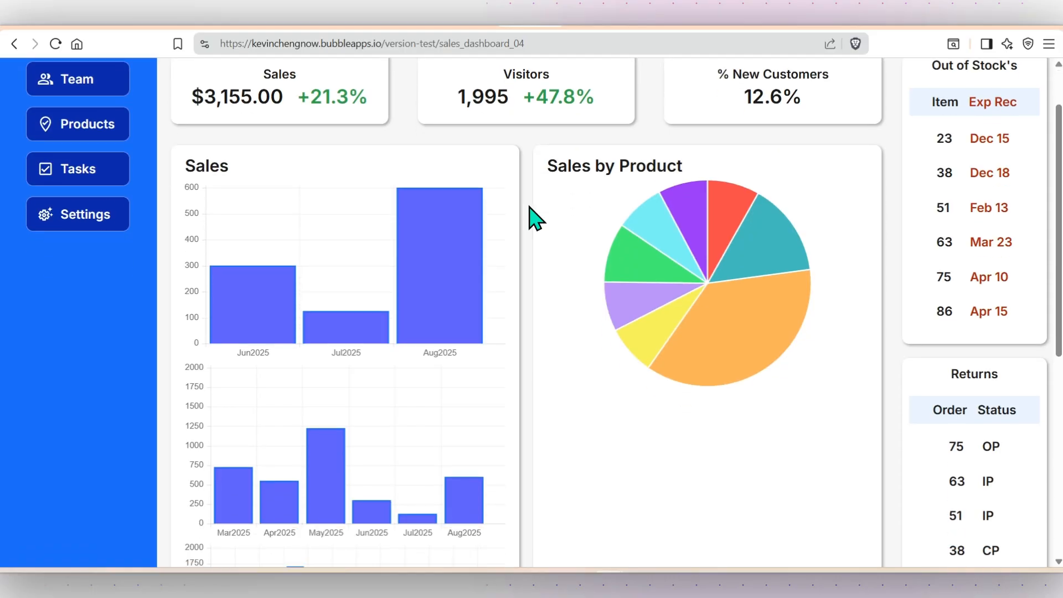
pyautogui.scroll(-1, 535, 218)
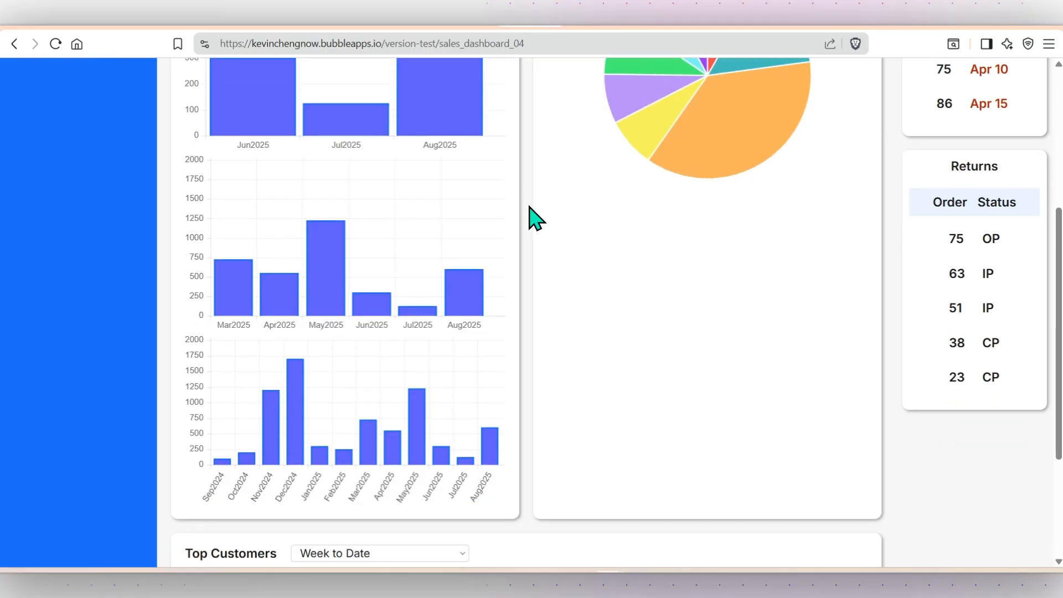
pyautogui.scroll(2, 535, 218)
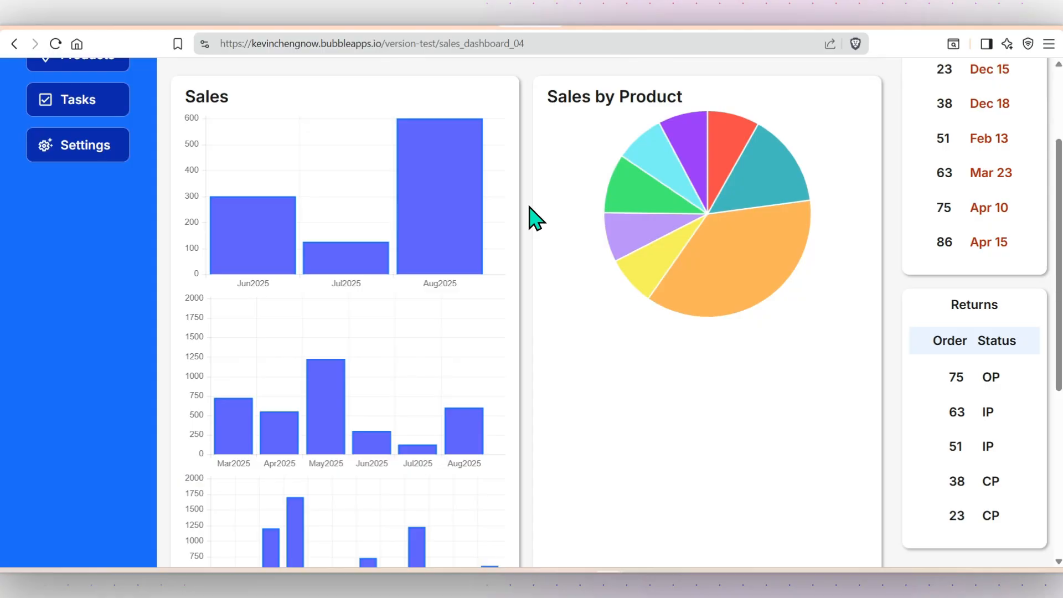
pyautogui.scroll(-3, 520, 230)
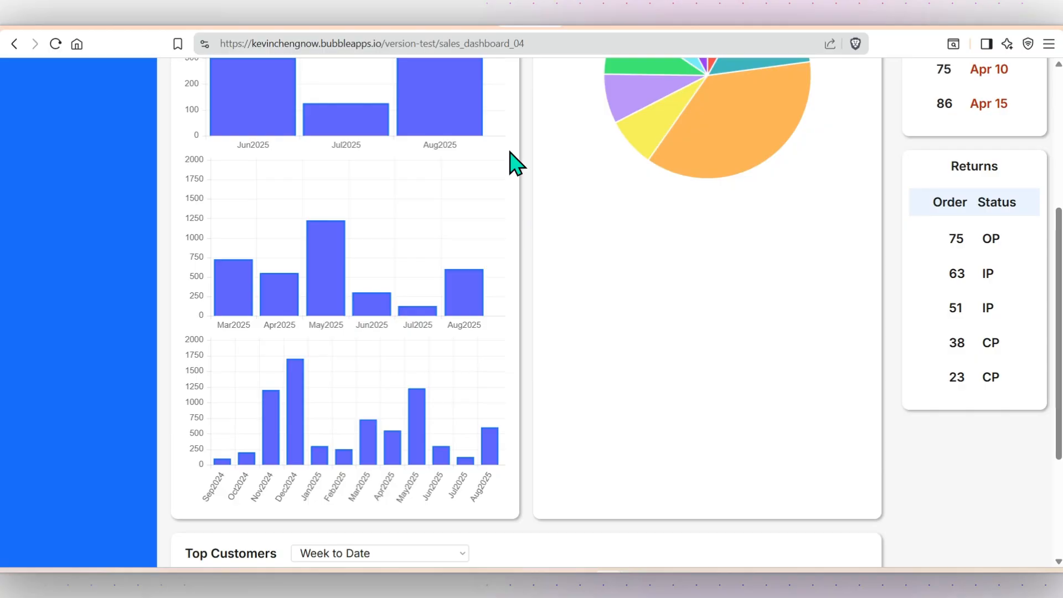
# Step: Switch to the Bubble editor and make the Sales bar charts not visible on page load
pyautogui.click(449, 23)
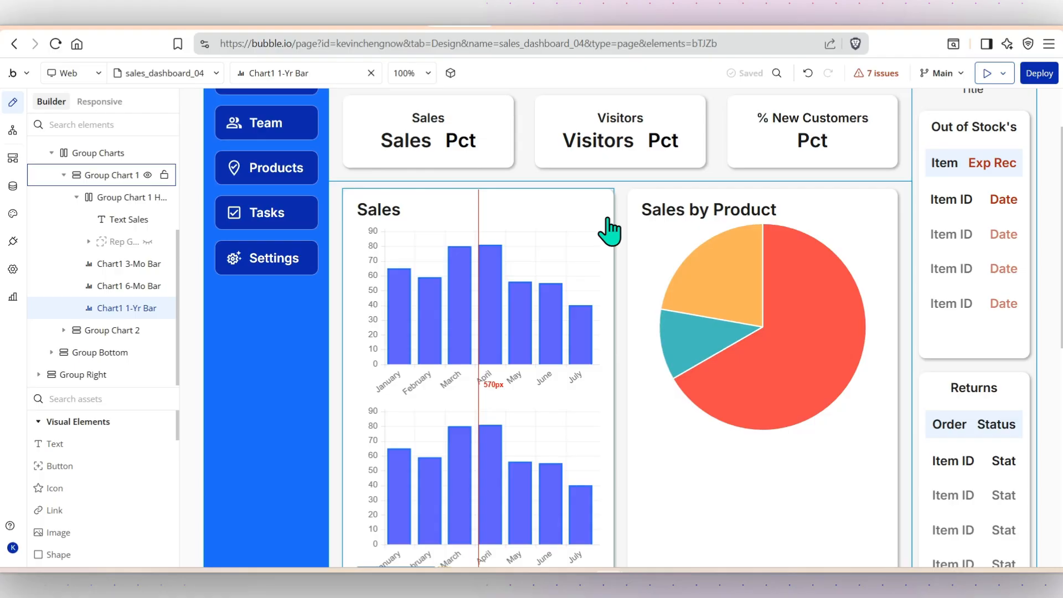
pyautogui.scroll(-1, 606, 225)
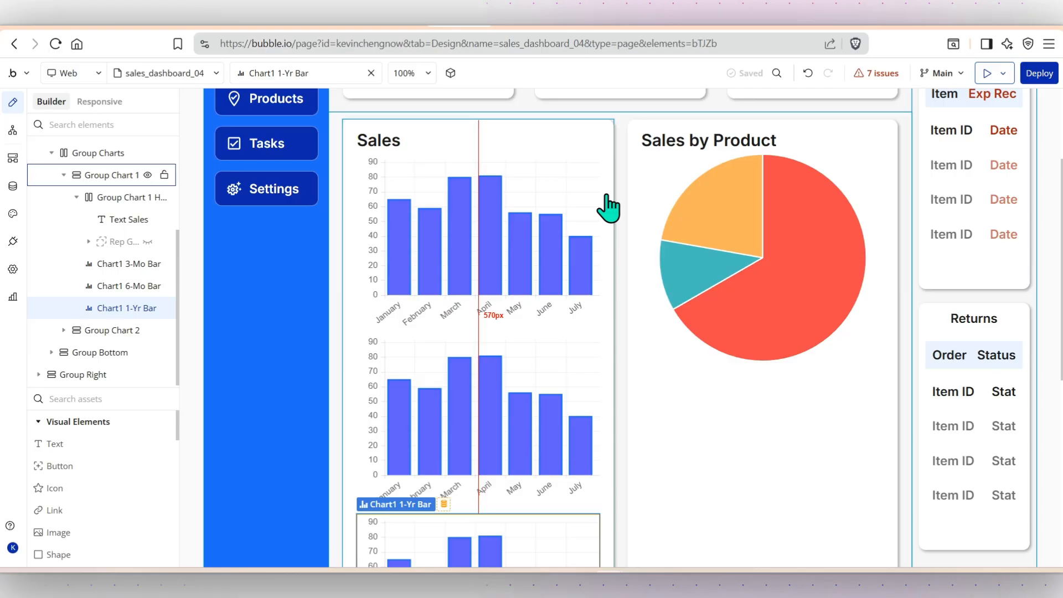
pyautogui.doubleClick(487, 218)
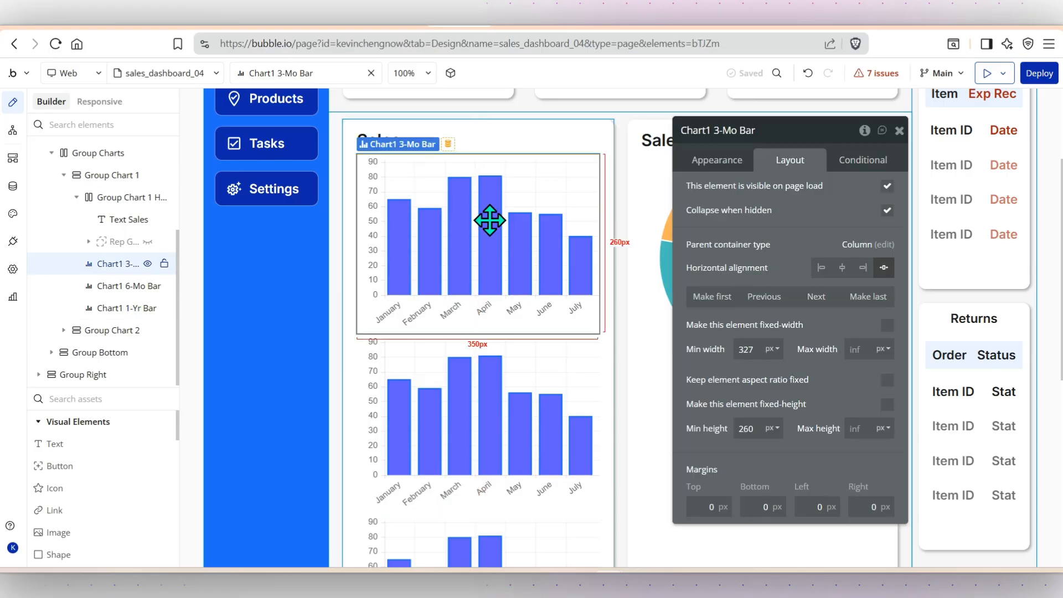
pyautogui.click(888, 187)
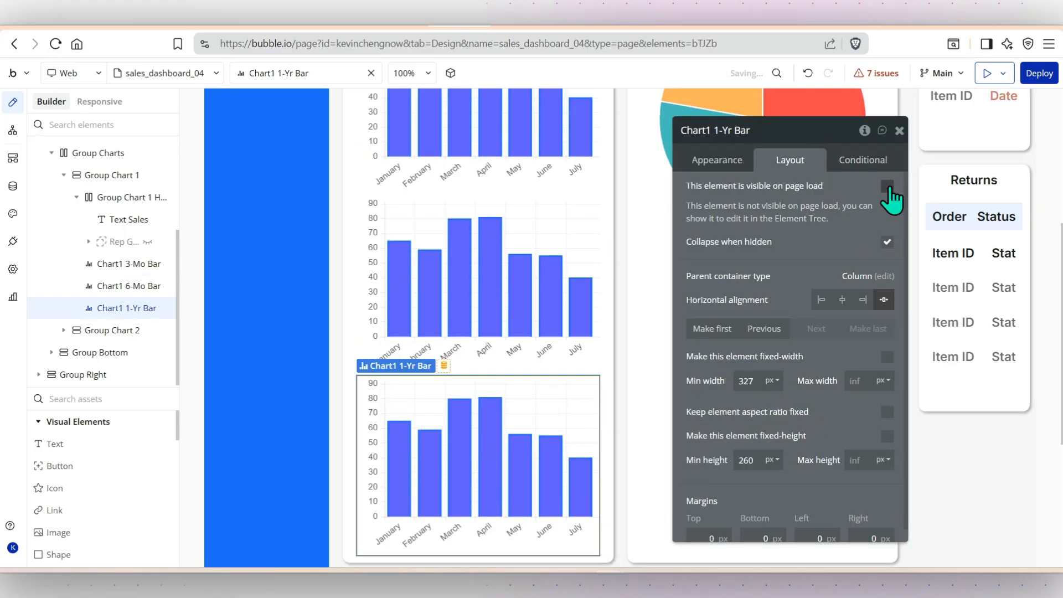
pyautogui.click(899, 130)
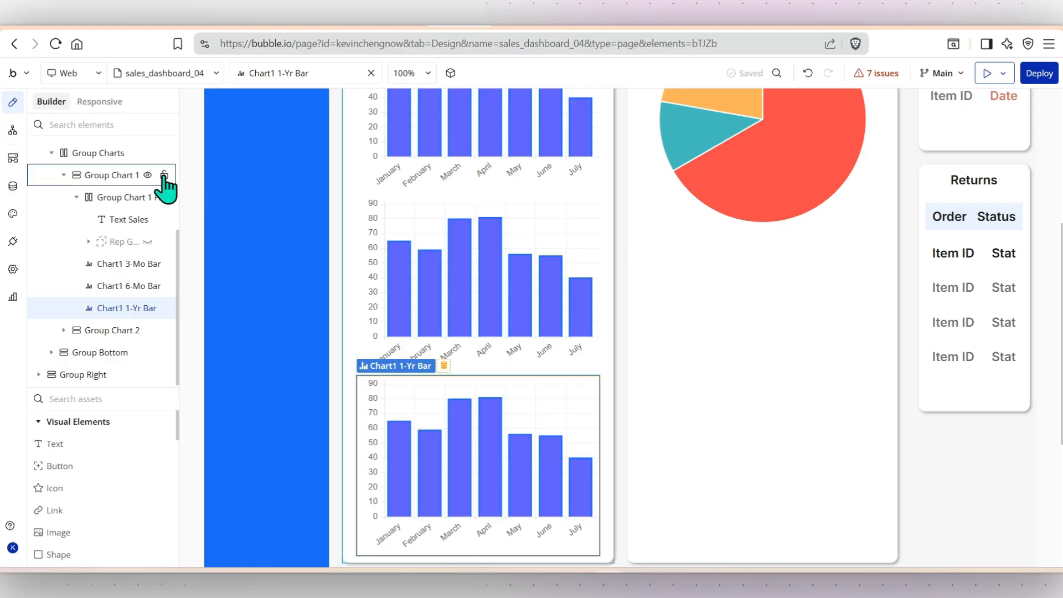
# Step: Create a new option set named OS Chart1 Options in the app's data
pyautogui.moveTo(69, 199)
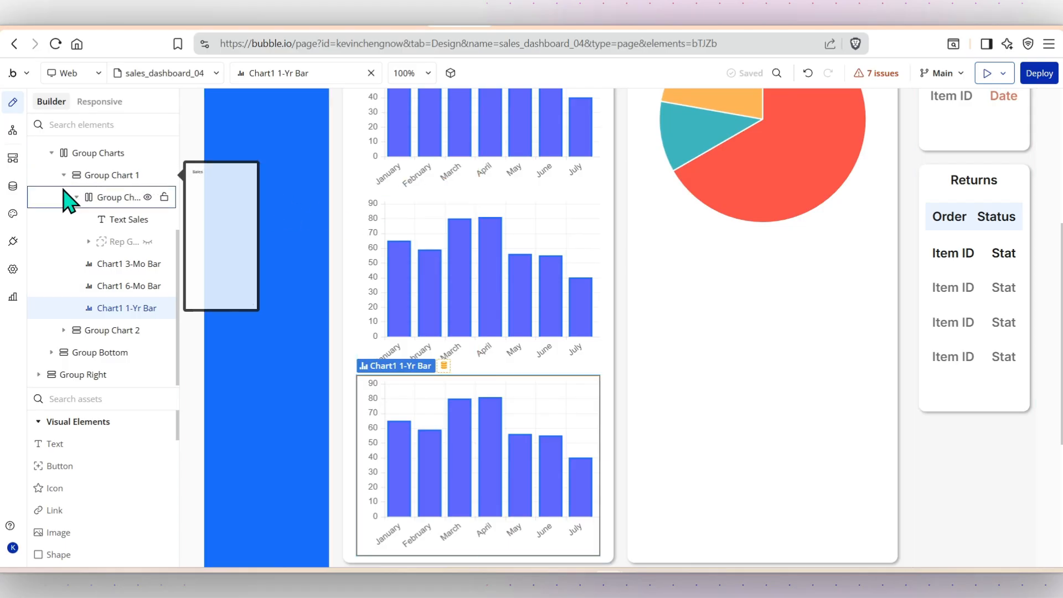
pyautogui.click(13, 186)
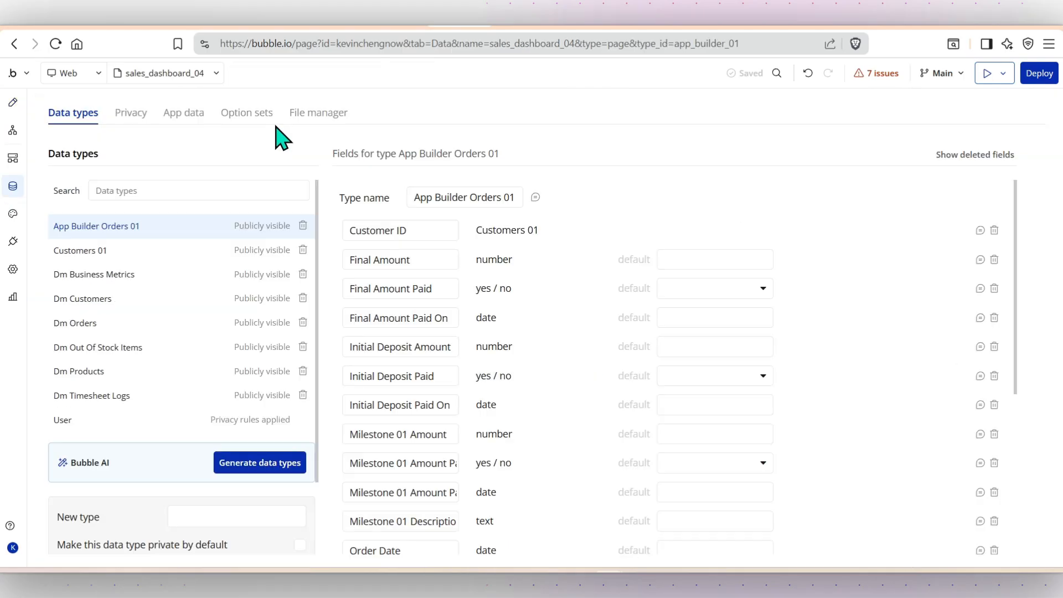
pyautogui.click(244, 116)
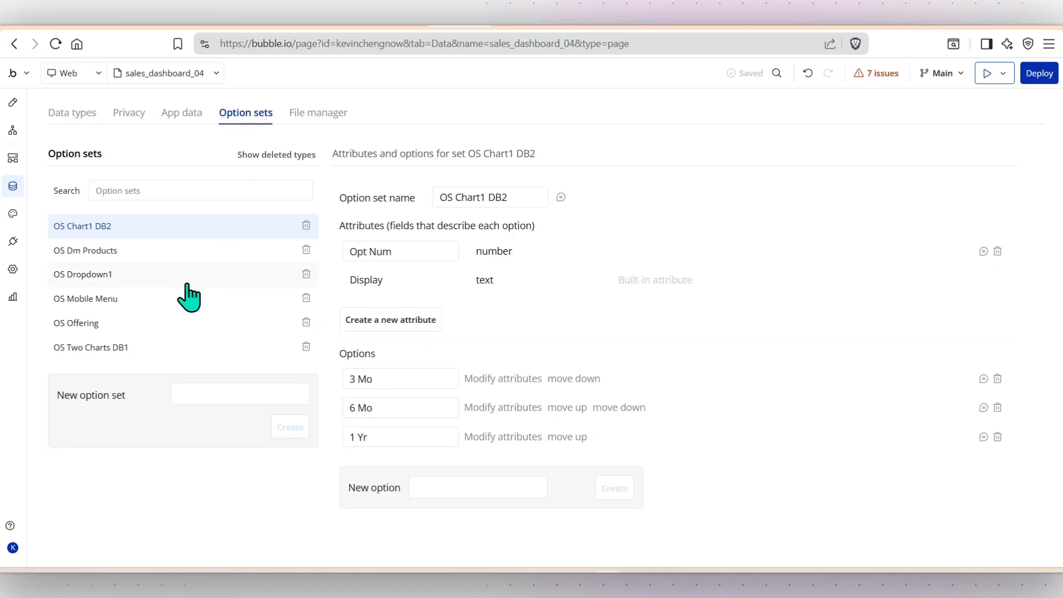
pyautogui.click(202, 397)
pyautogui.write('O')
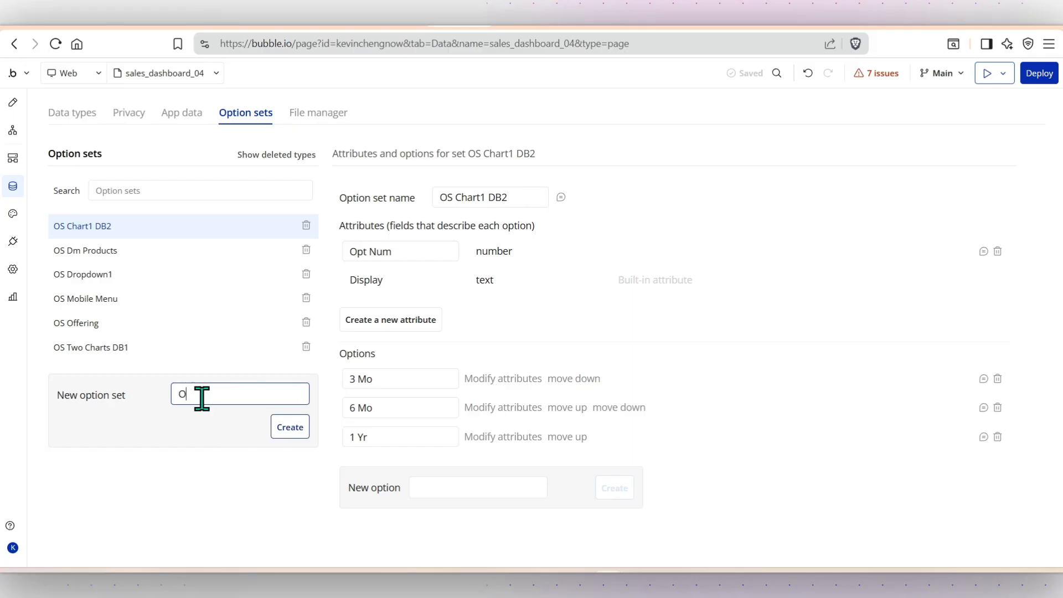
pyautogui.write('S Chart1 Options')
pyautogui.click(290, 430)
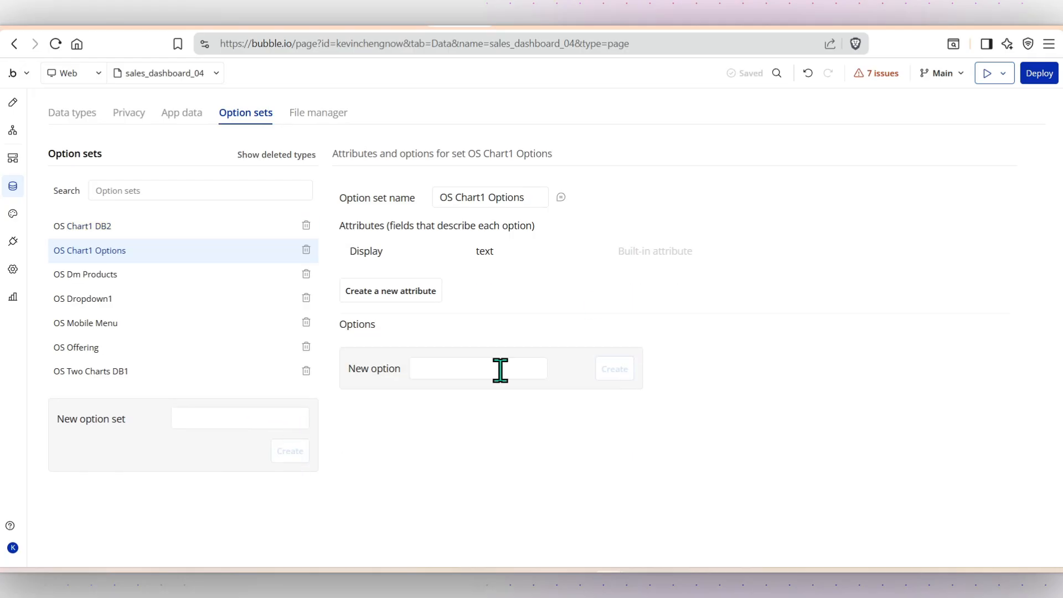
# Step: Add the options 3 Mo, 6 Mo and 1 Yr to the OS Chart1 Options set
pyautogui.click(500, 370)
pyautogui.write('3 Mo')
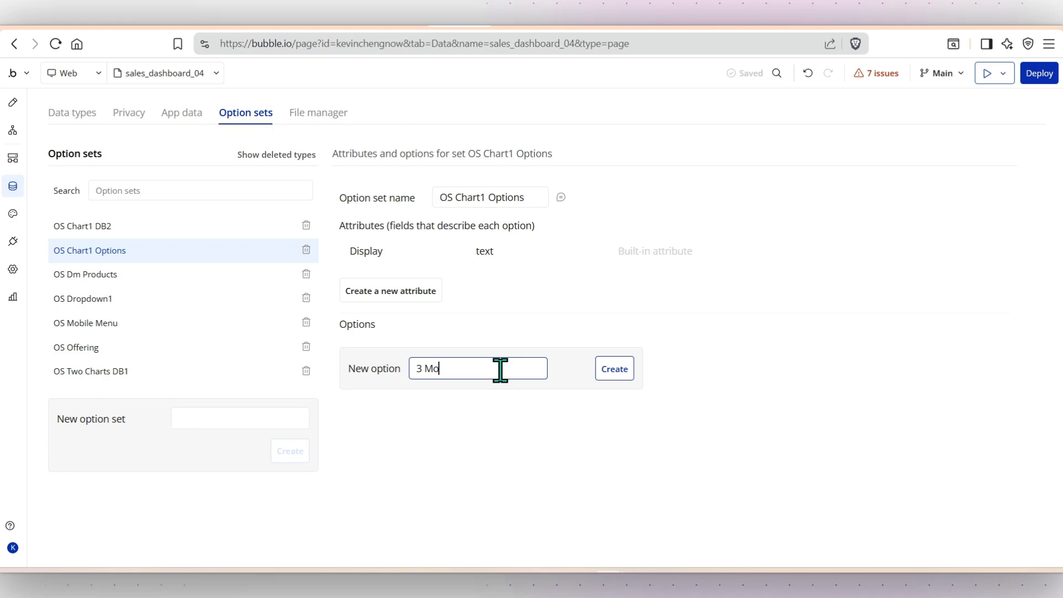
pyautogui.click(616, 370)
pyautogui.click(431, 401)
pyautogui.write('6')
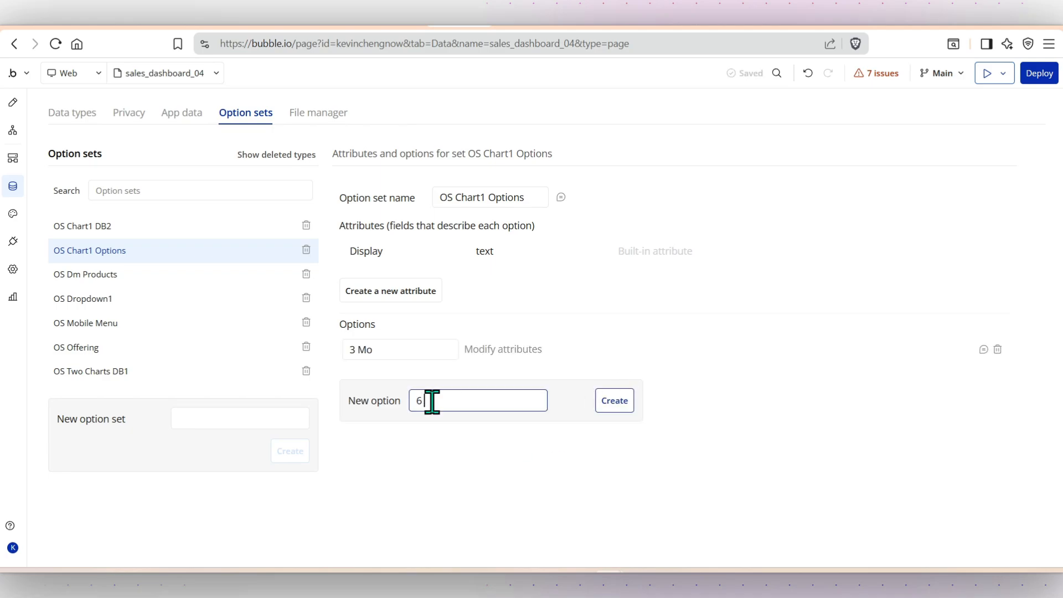
pyautogui.write(' Mo')
pyautogui.click(616, 401)
pyautogui.click(431, 426)
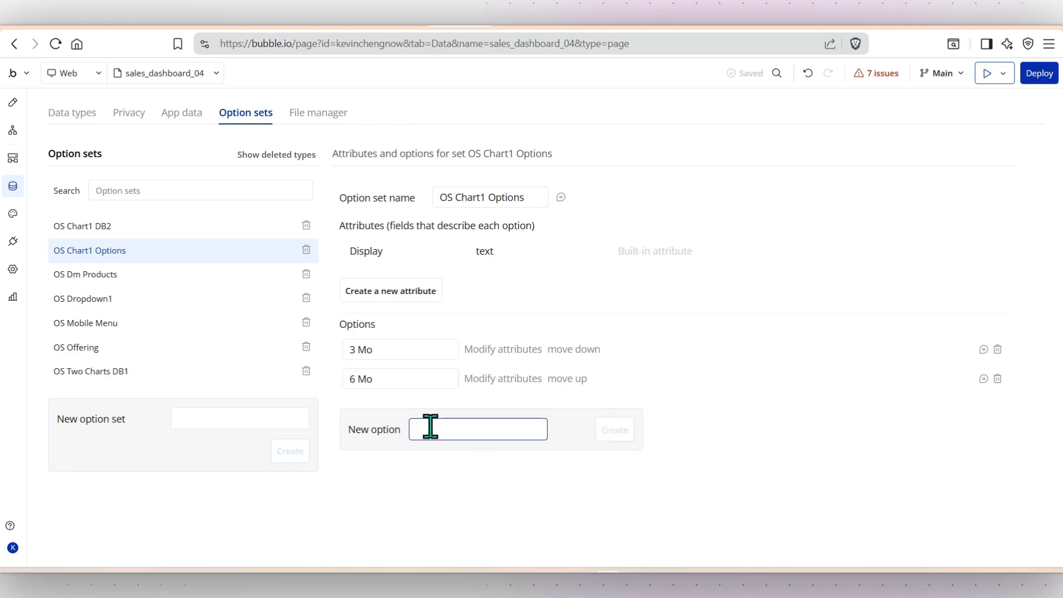
pyautogui.write('1 Yr')
pyautogui.click(618, 434)
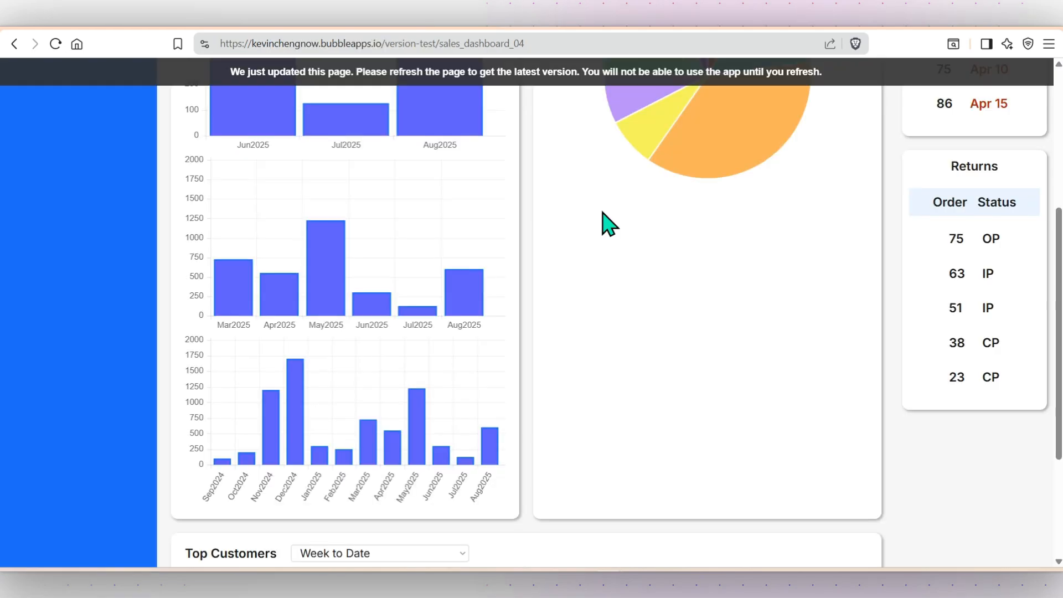
# Step: Reload the sales dashboard preview to load its latest version
pyautogui.scroll(5, 604, 216)
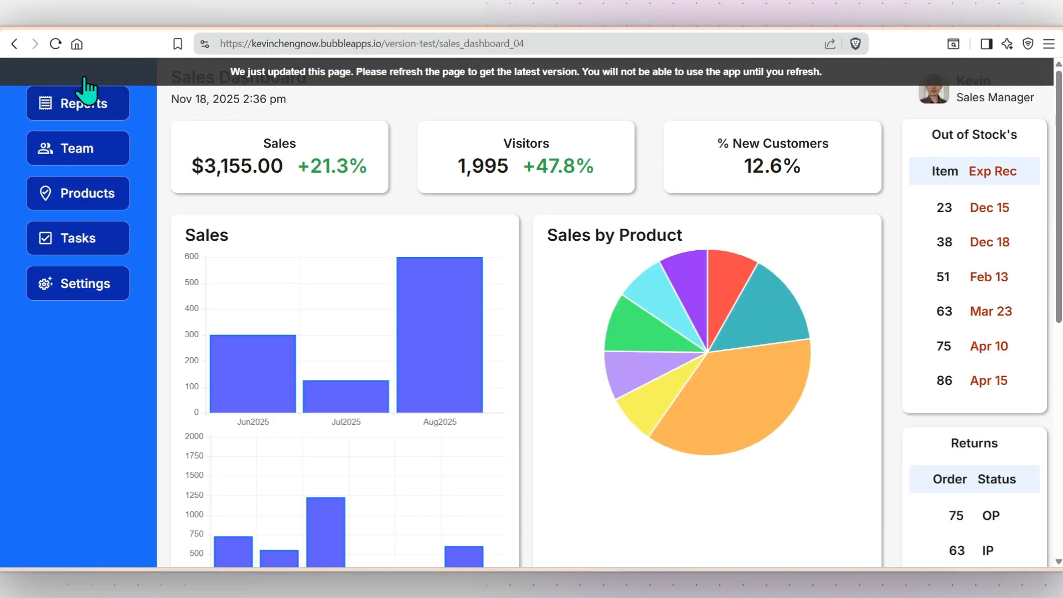
pyautogui.click(56, 45)
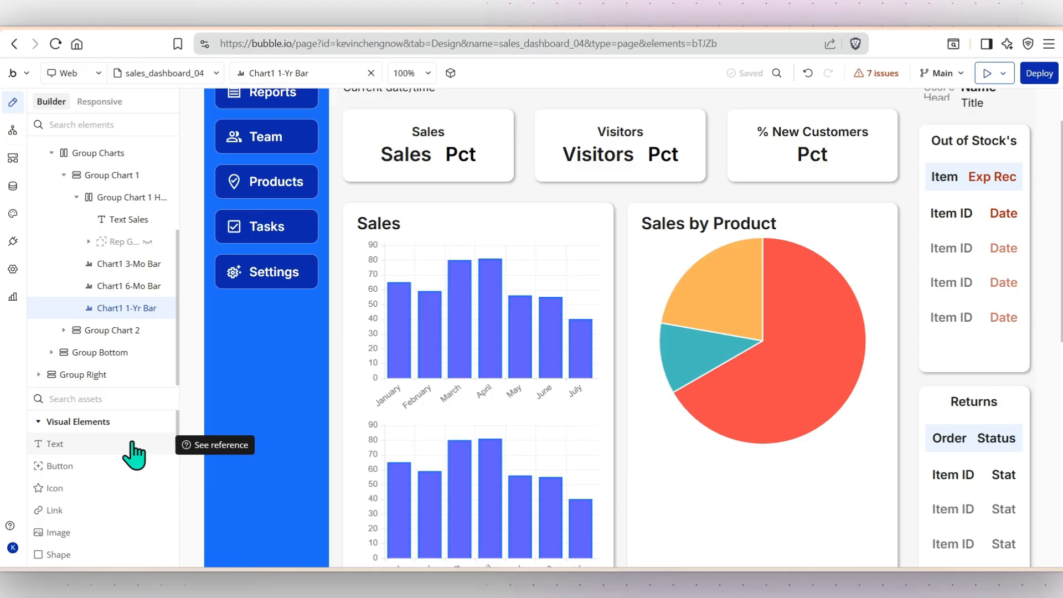
# Step: Insert a repeating group beside the Sales title in the Group Chart 1 Header
pyautogui.scroll(-1, 133, 454)
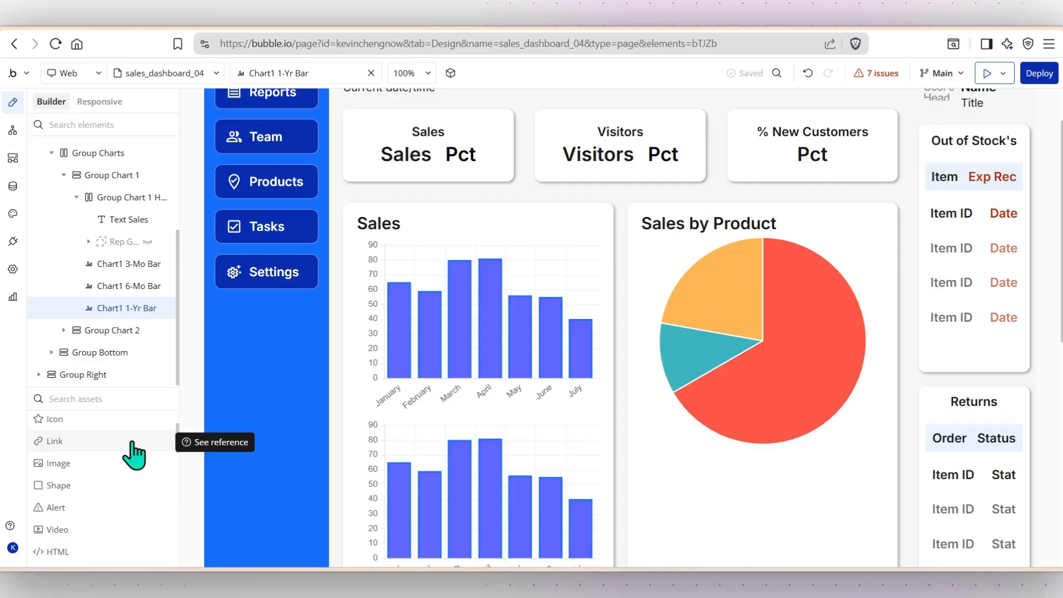
pyautogui.scroll(-5, 133, 455)
pyautogui.scroll(8, 133, 456)
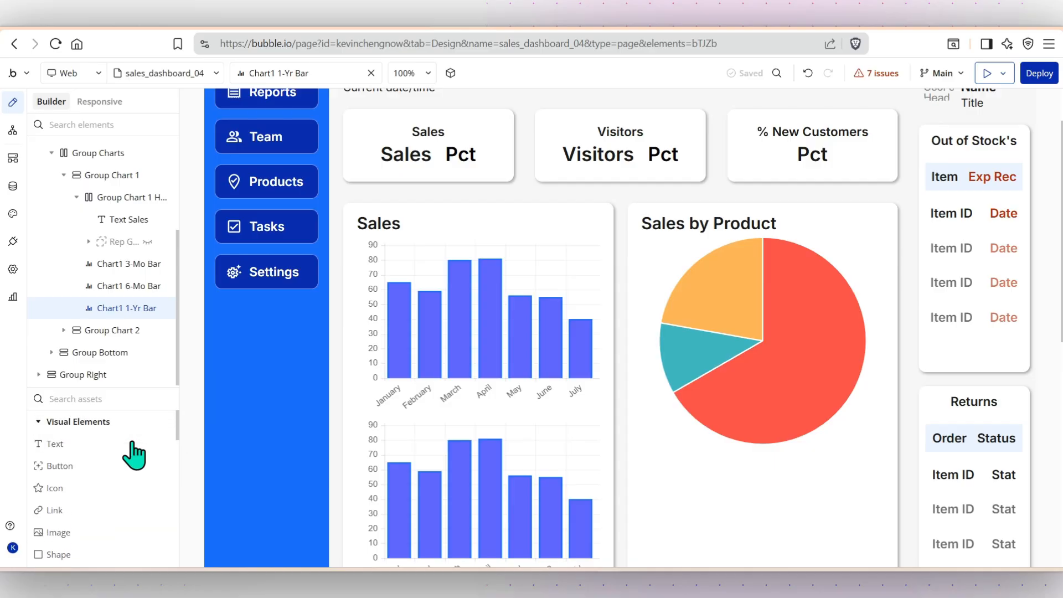
pyautogui.scroll(-3, 133, 455)
pyautogui.click(106, 502)
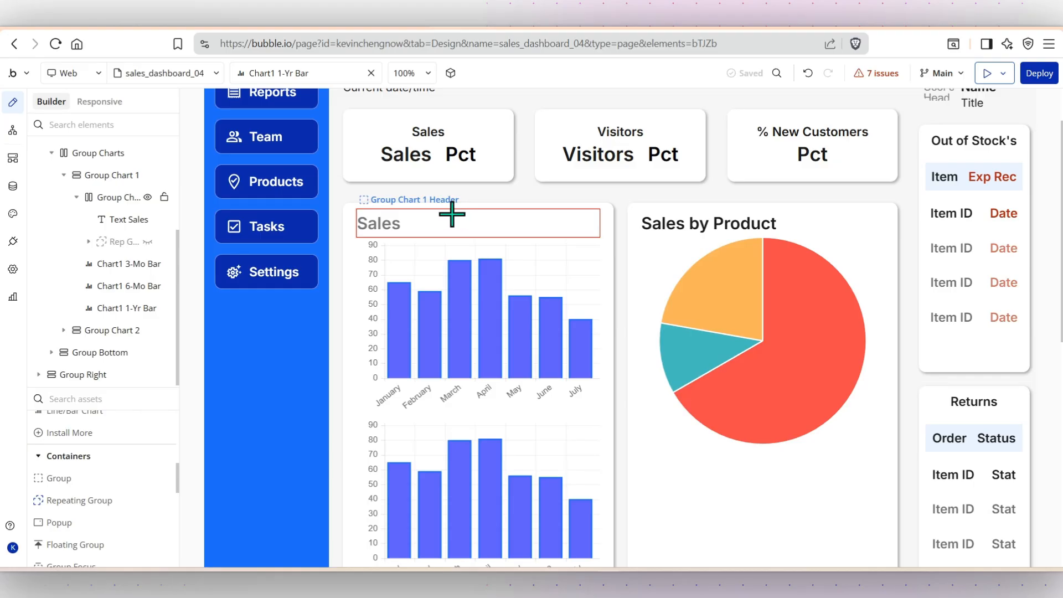
pyautogui.click(451, 214)
# Step: Rename the new repeating group as RepGrp Chart1 Options
pyautogui.click(771, 129)
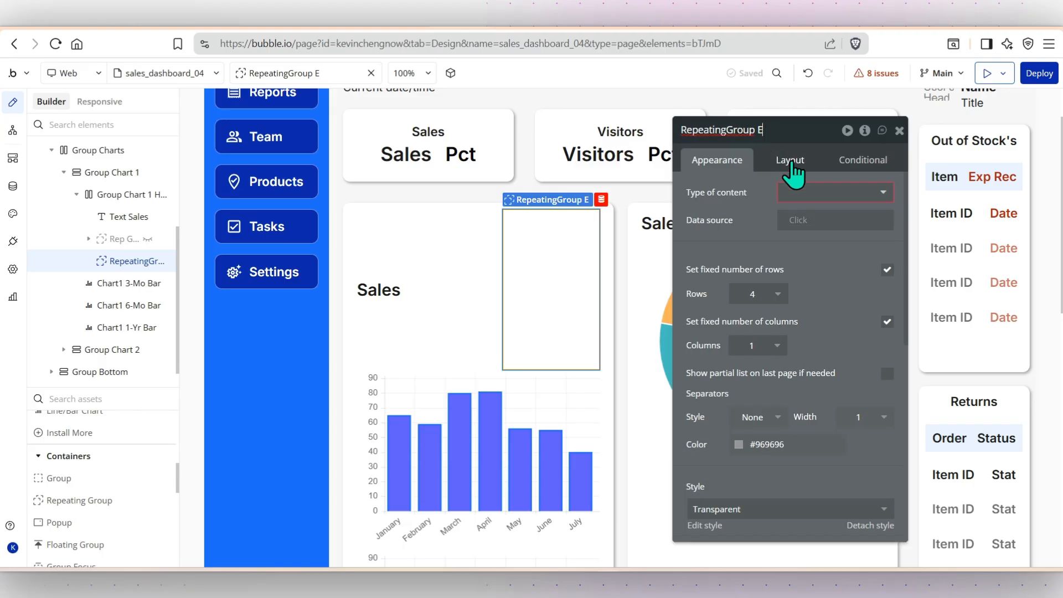
pyautogui.press('BackSpace')
pyautogui.press('BackSpace')
pyautogui.press('BackSpace')
pyautogui.press('BackSpace')
pyautogui.press('BackSpace')
pyautogui.press('BackSpace')
pyautogui.press('BackSpace')
pyautogui.press('BackSpace')
pyautogui.press('BackSpace')
pyautogui.press('BackSpace')
pyautogui.press('BackSpace')
pyautogui.press('BackSpace')
pyautogui.press('BackSpace')
pyautogui.press('BackSpace')
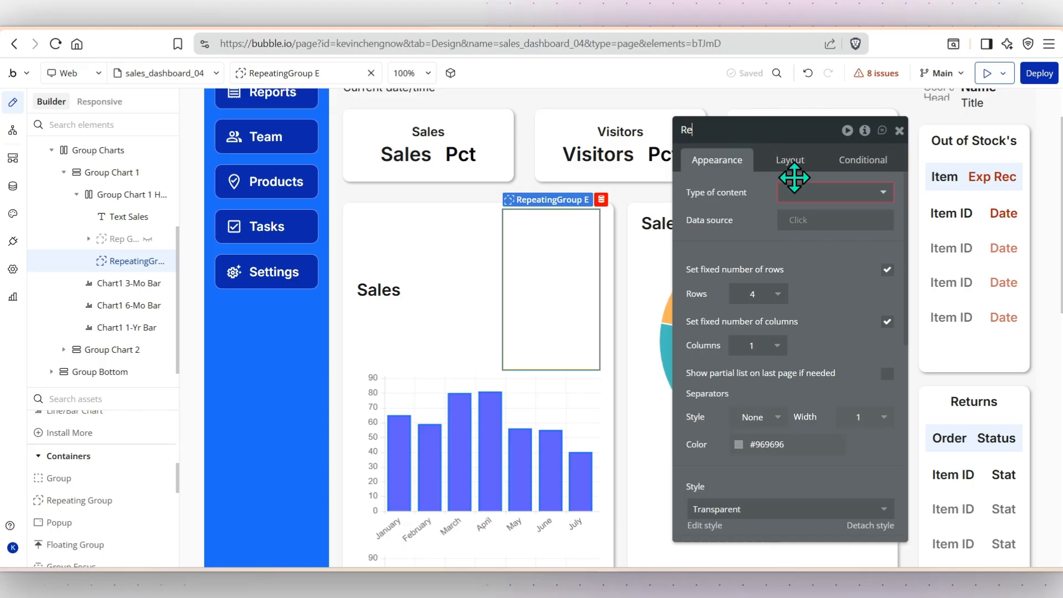
pyautogui.write('pGrp')
pyautogui.write('Chart1 Options')
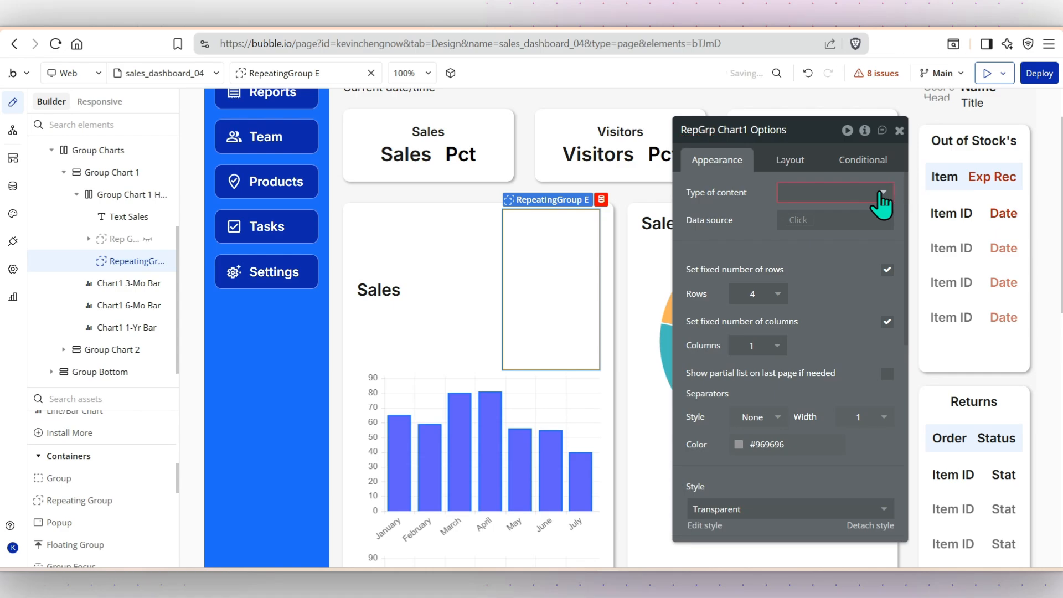
# Step: Set the repeating group's content type to OS Chart1 Options and its data source to All OS Chart1 Options
pyautogui.click(881, 194)
pyautogui.click(858, 249)
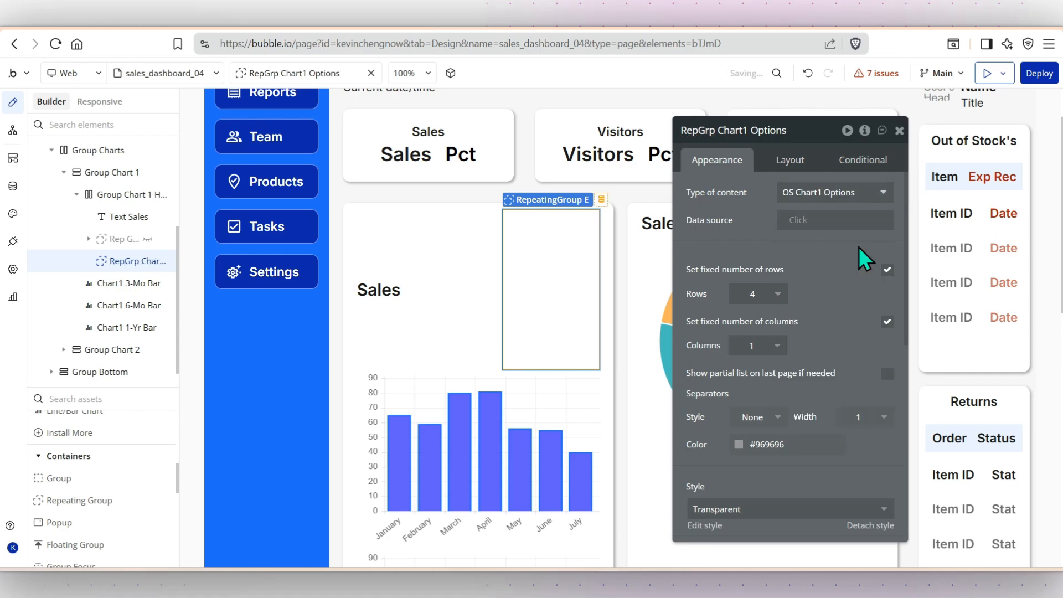
pyautogui.click(797, 222)
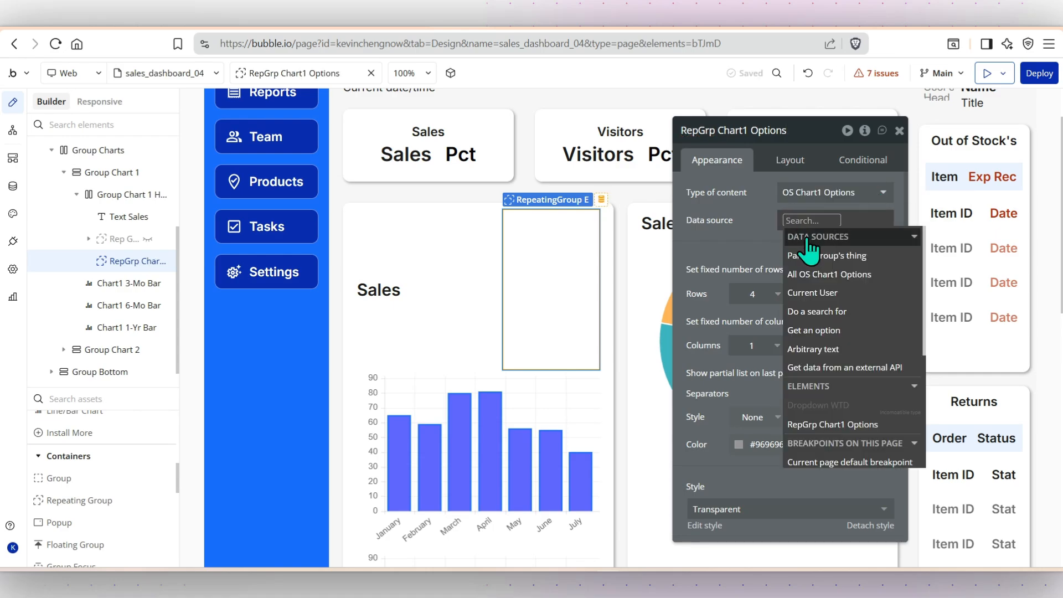
pyautogui.click(823, 275)
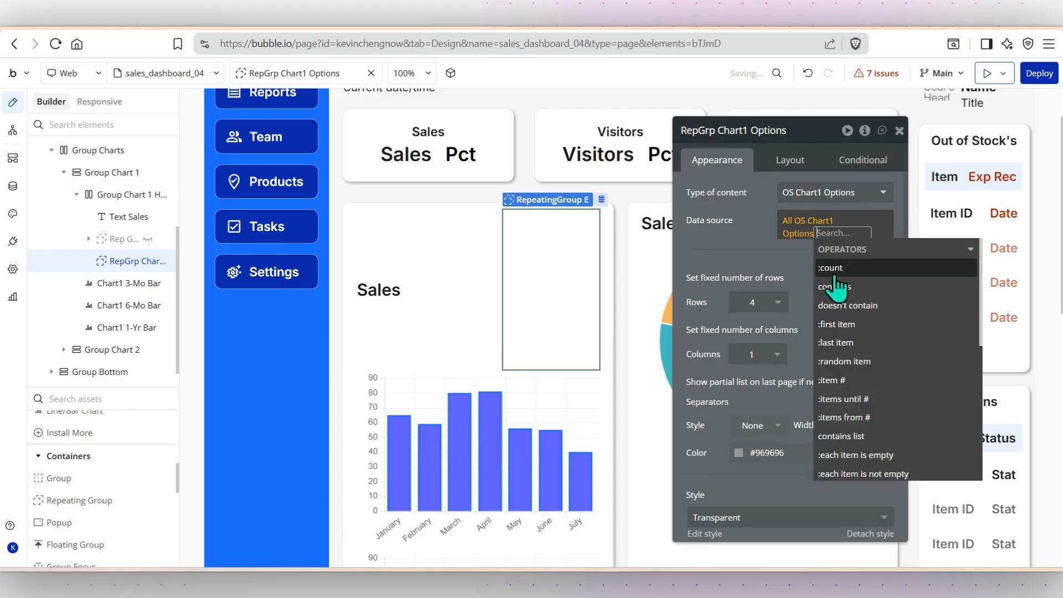
pyautogui.click(816, 259)
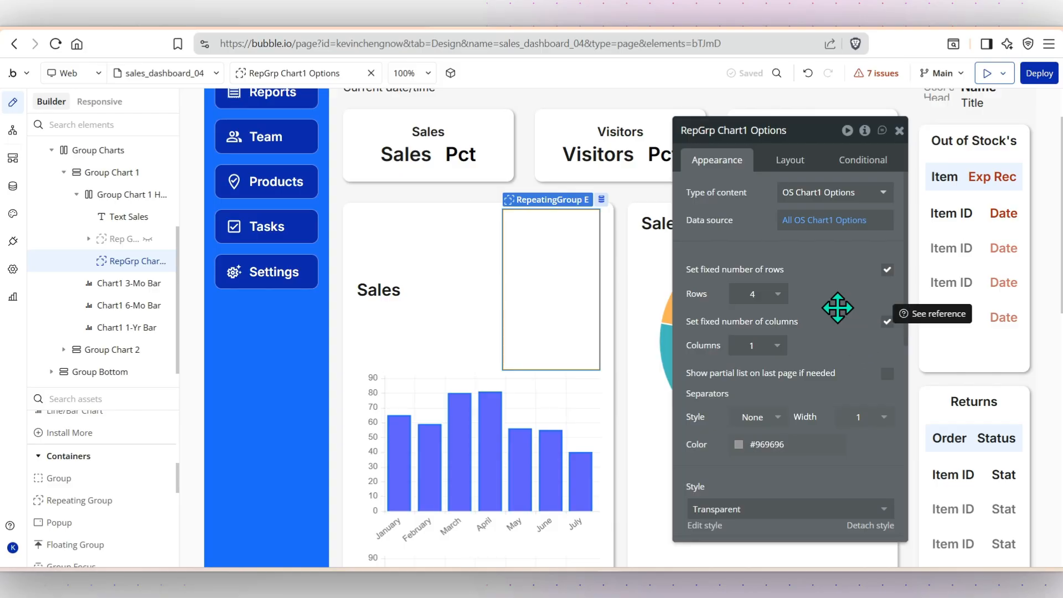
# Step: Fix the repeating group at 1 row, remove its fixed column count, and set the minimum column width to 40 px
pyautogui.click(887, 269)
pyautogui.click(887, 270)
pyautogui.click(777, 294)
pyautogui.click(739, 336)
pyautogui.click(887, 322)
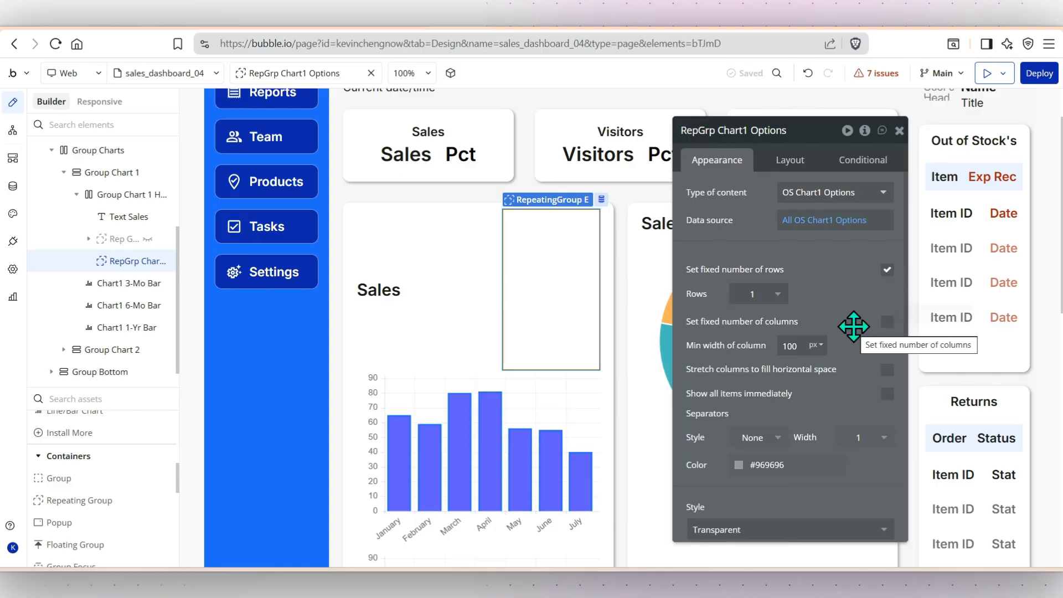
pyautogui.doubleClick(792, 346)
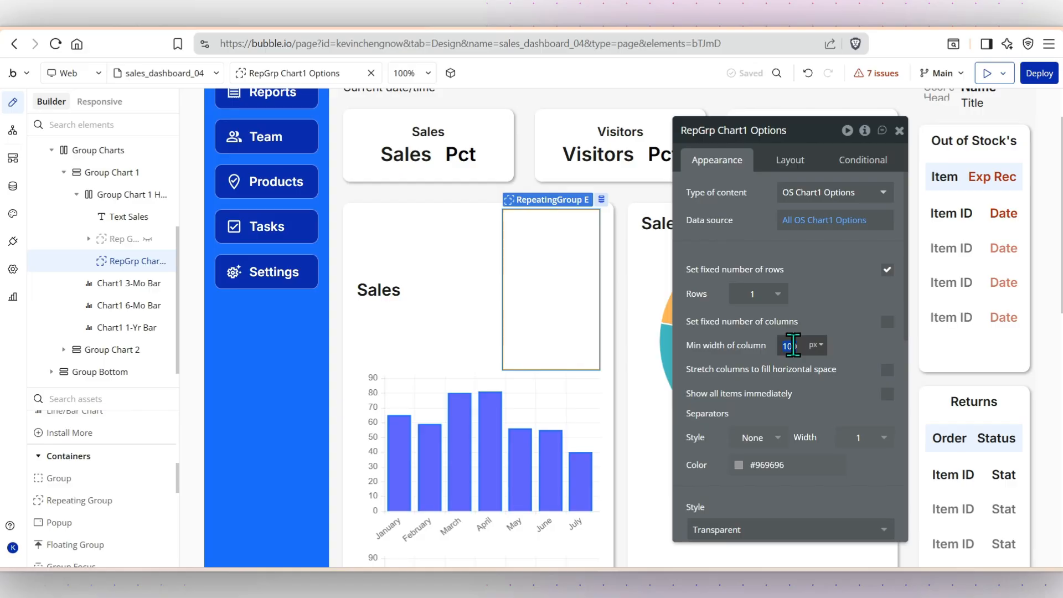
pyautogui.write('40')
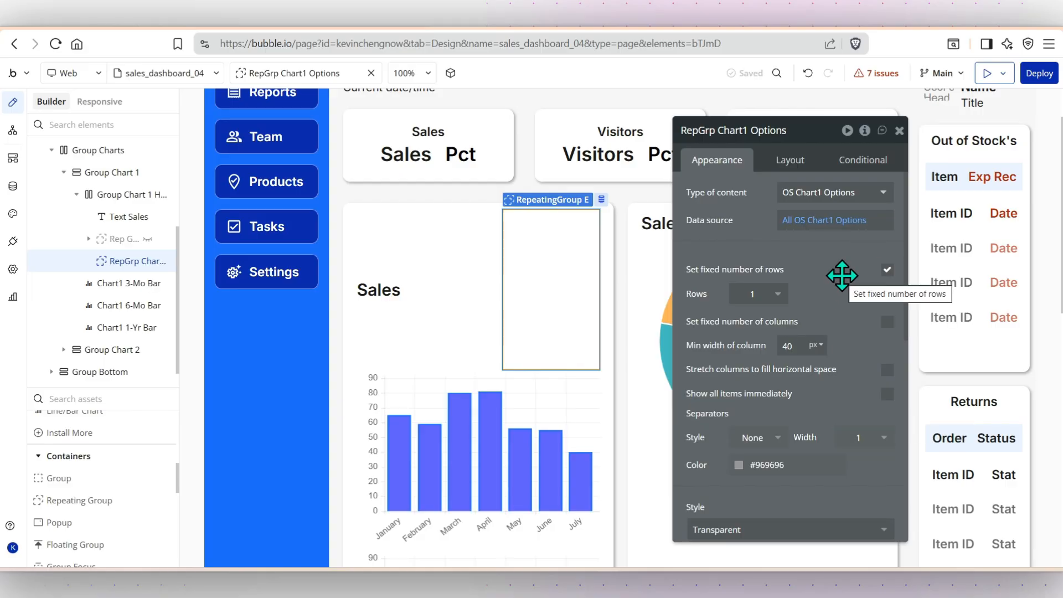
# Step: Set the repeating group's cell container layout to Row and centre the group vertically within its parent row
pyautogui.click(790, 160)
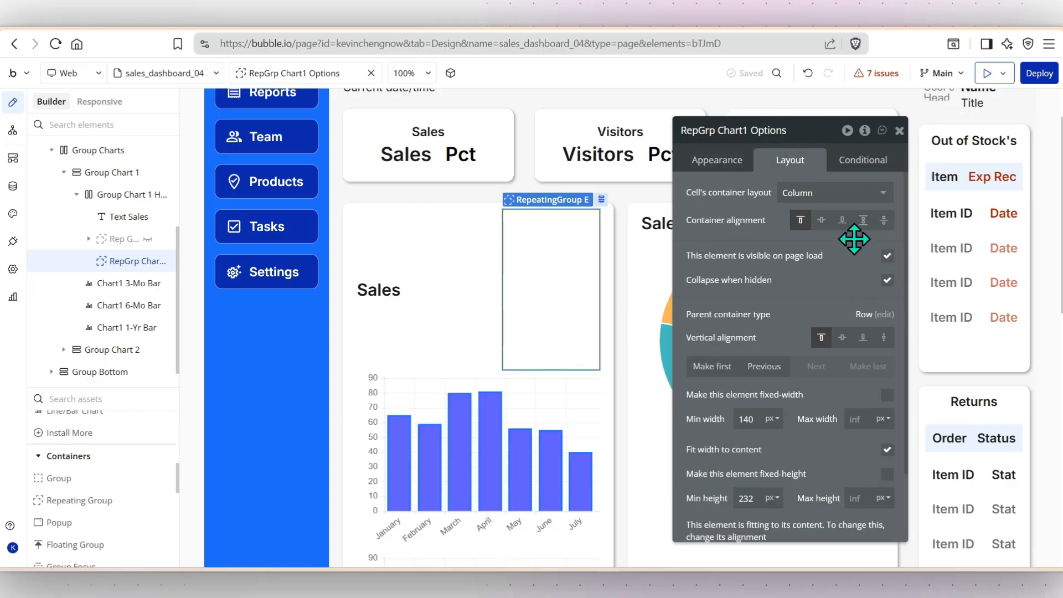
pyautogui.click(877, 199)
pyautogui.click(813, 261)
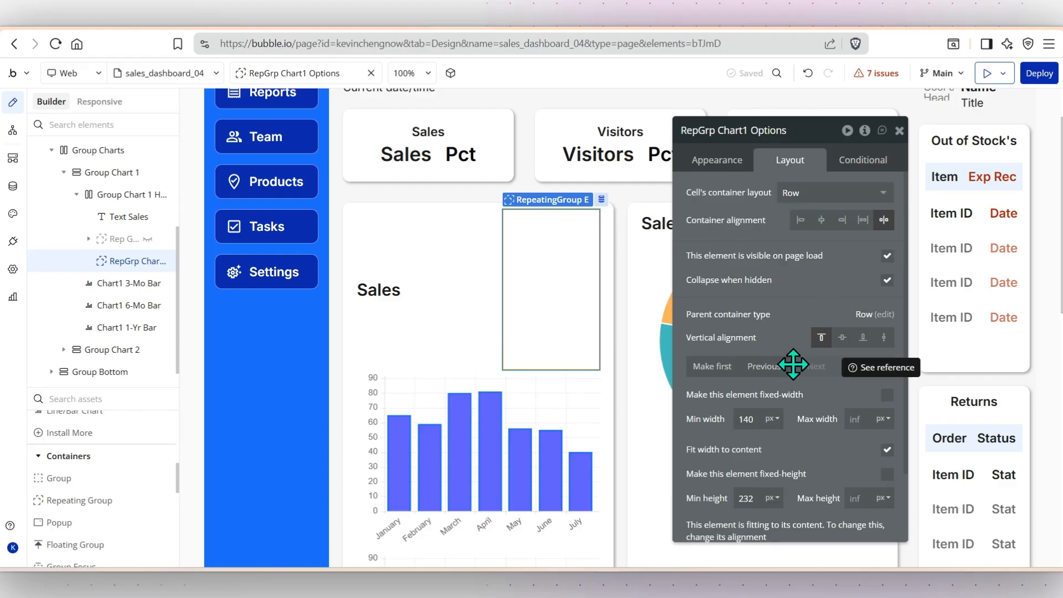
pyautogui.click(842, 339)
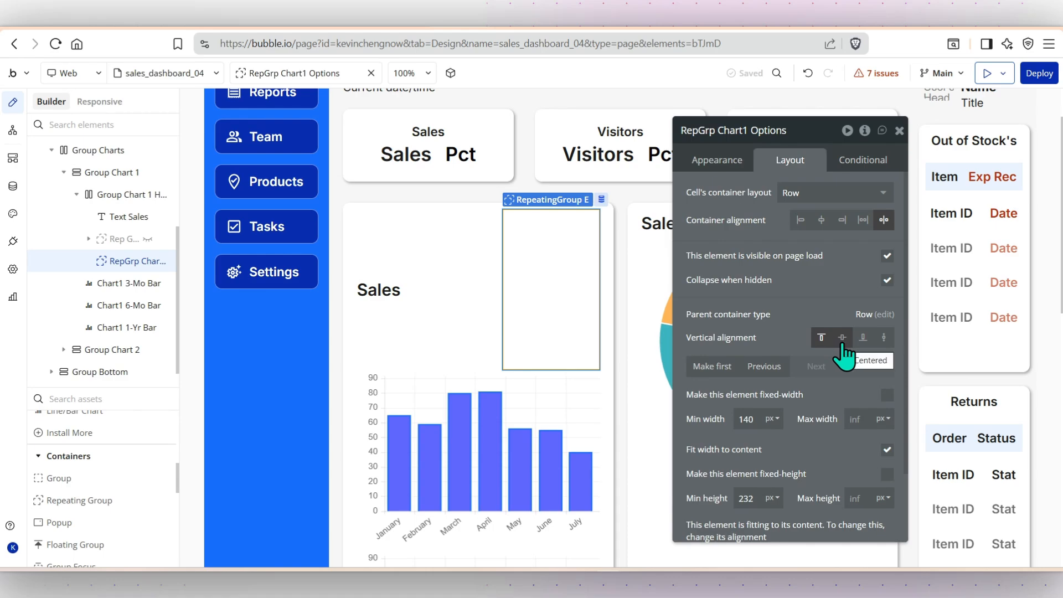
# Step: Set the repeating group's minimum width to 180 px, maximum width to 70% and minimum height to 40 px
pyautogui.scroll(-2, 824, 455)
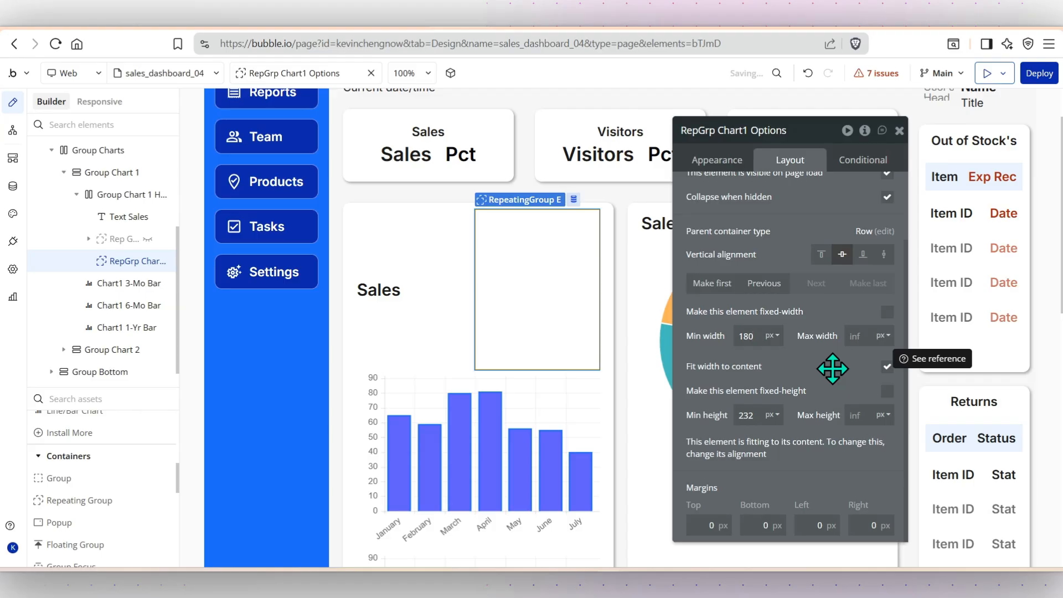
pyautogui.click(884, 336)
pyautogui.click(886, 382)
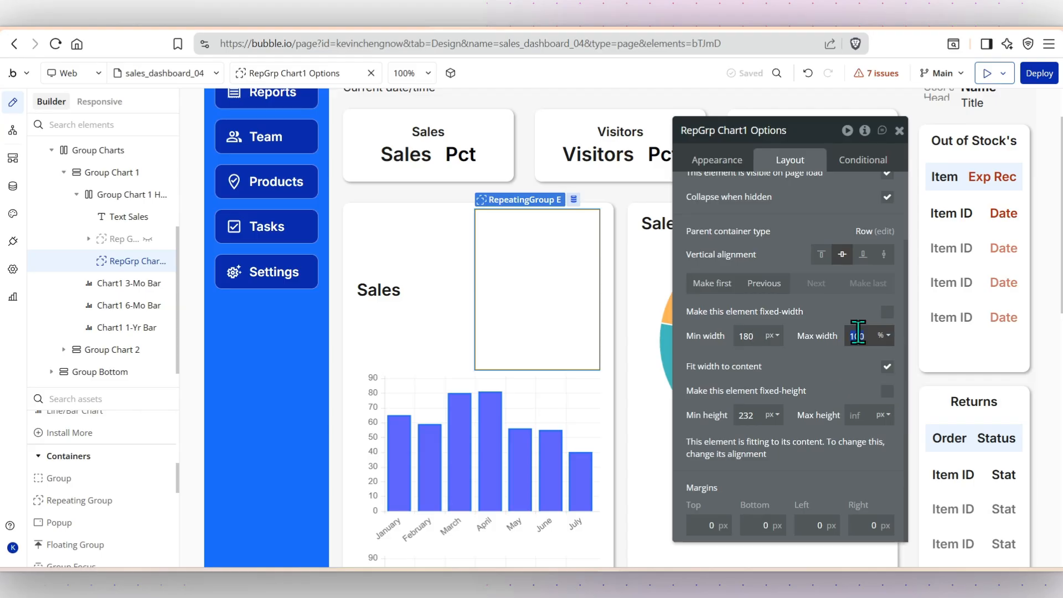
pyautogui.write('70')
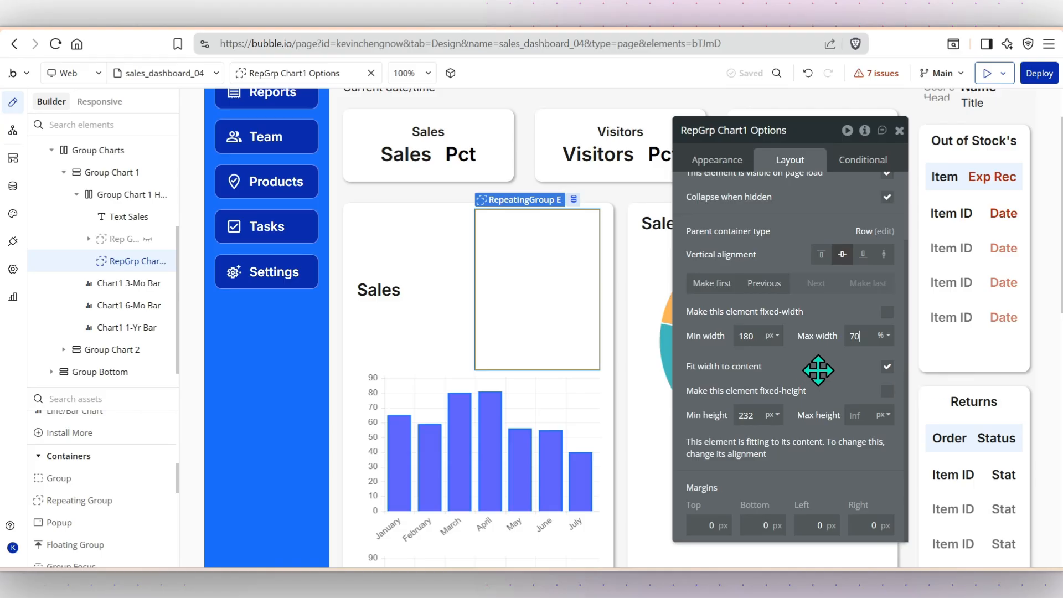
pyautogui.press('Tab')
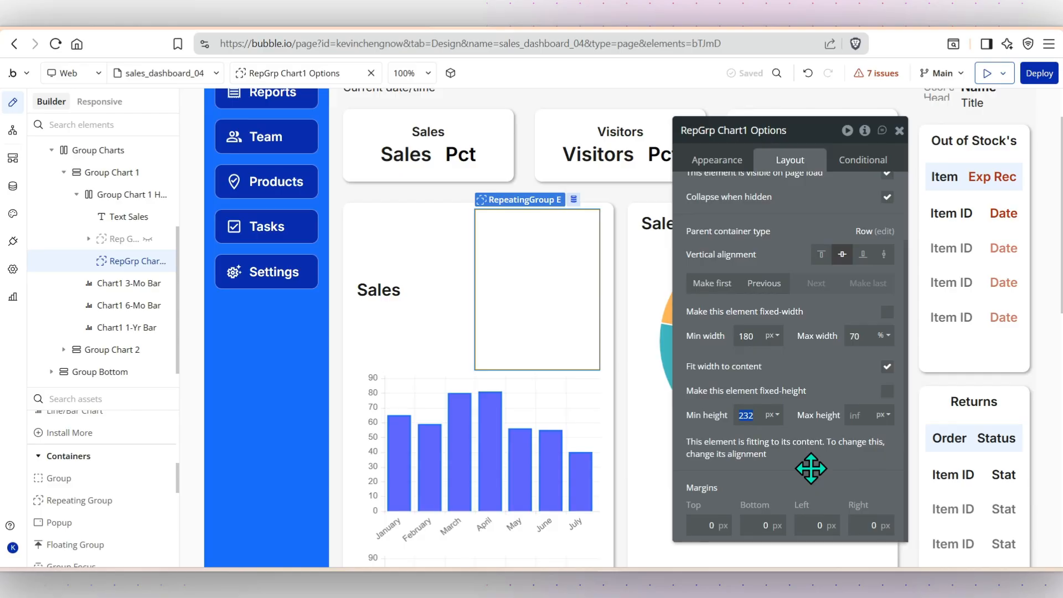
pyautogui.write('40')
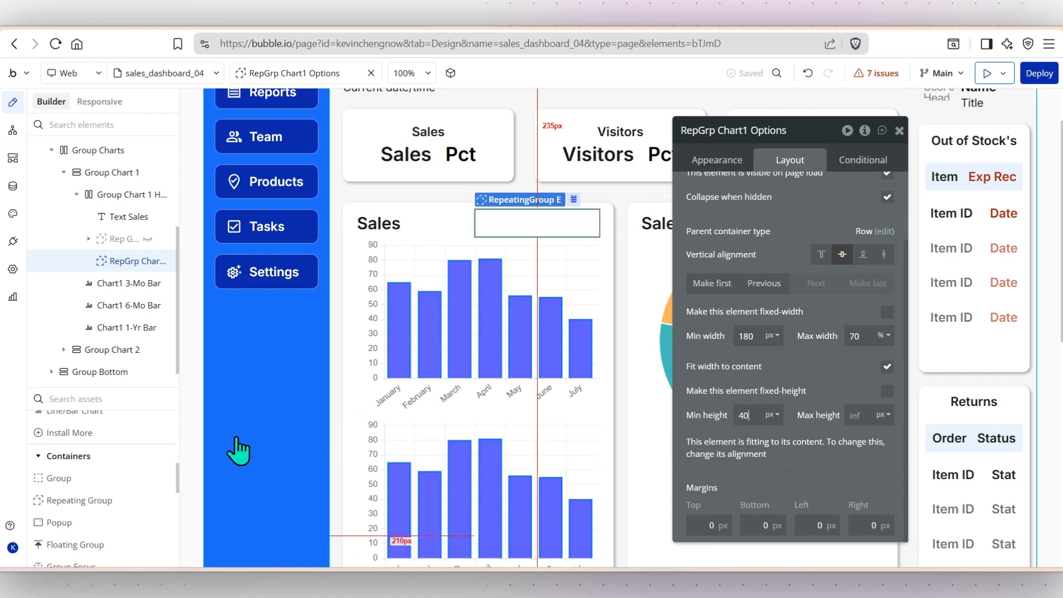
# Step: Insert a button into the first cell of the RepGrp Chart1 Options repeating group
pyautogui.scroll(-2, 138, 481)
pyautogui.scroll(2, 137, 482)
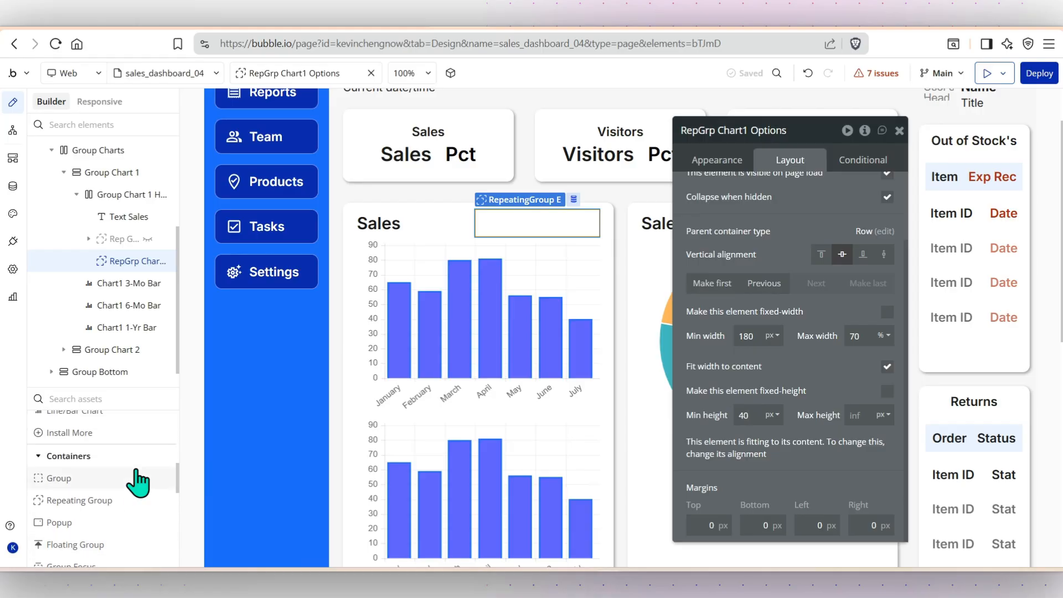
pyautogui.click(137, 482)
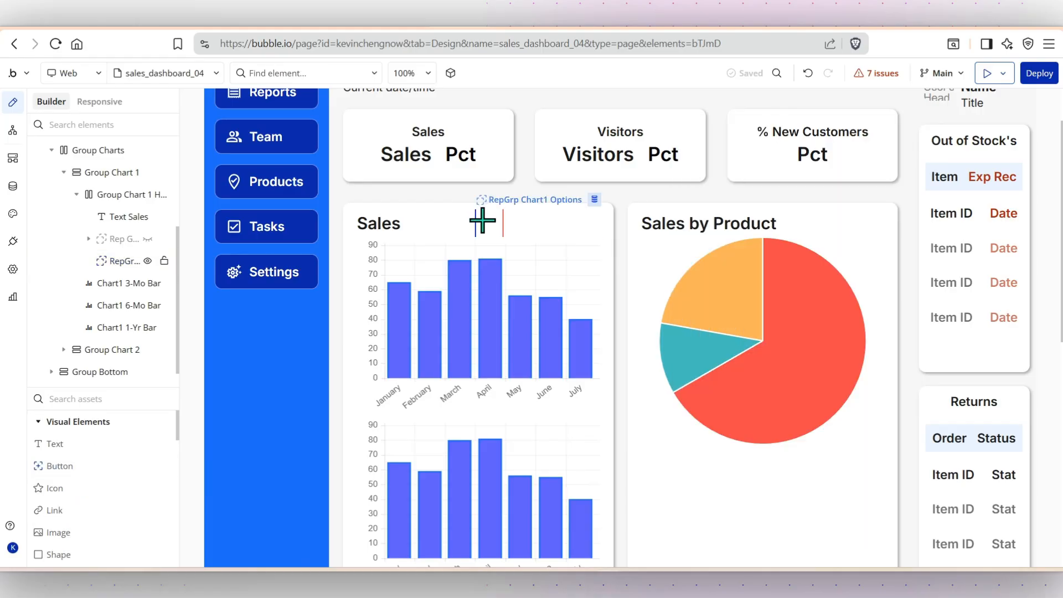
pyautogui.click(494, 224)
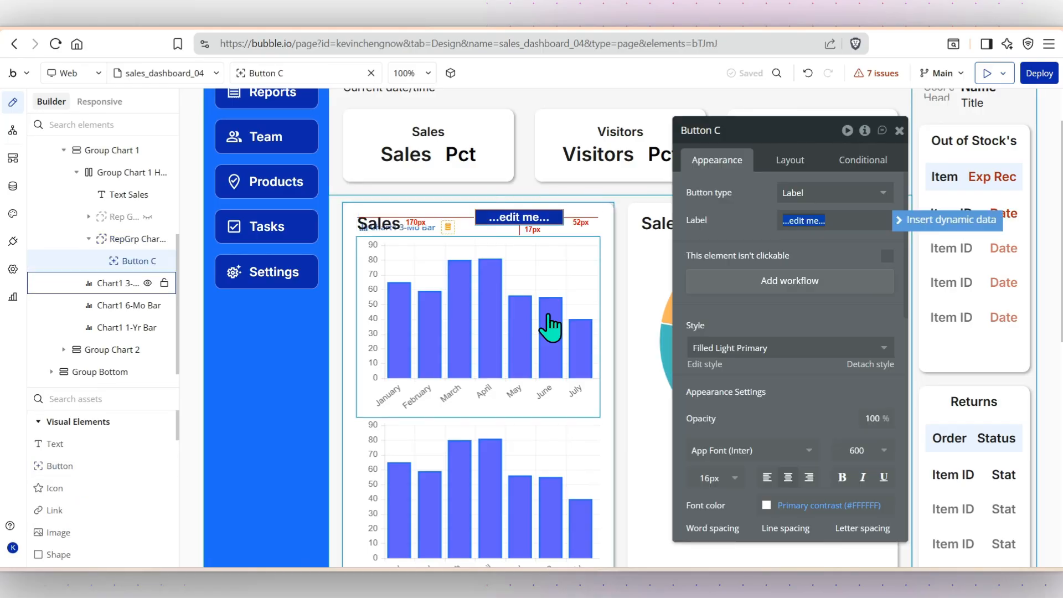
# Step: Rename the new button as Button Chart1 Options
pyautogui.click(756, 135)
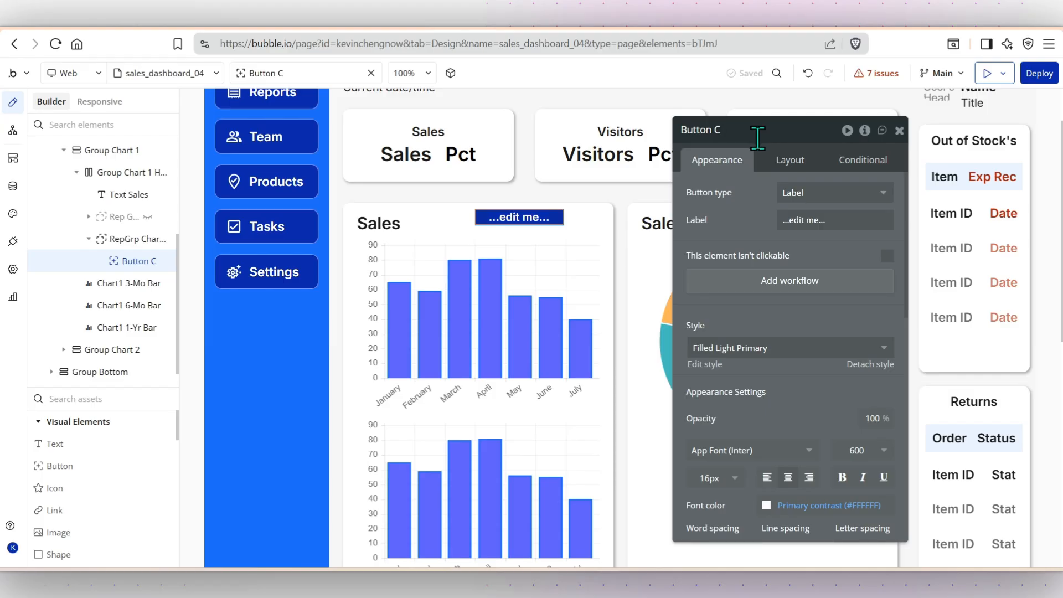
pyautogui.press('BackSpace')
pyautogui.write('Chart1 Options')
# Step: Set the button's label to the dynamic value Current cell's OS Chart1 Options's Display, with the canvas placeholder Opt
pyautogui.click(804, 220)
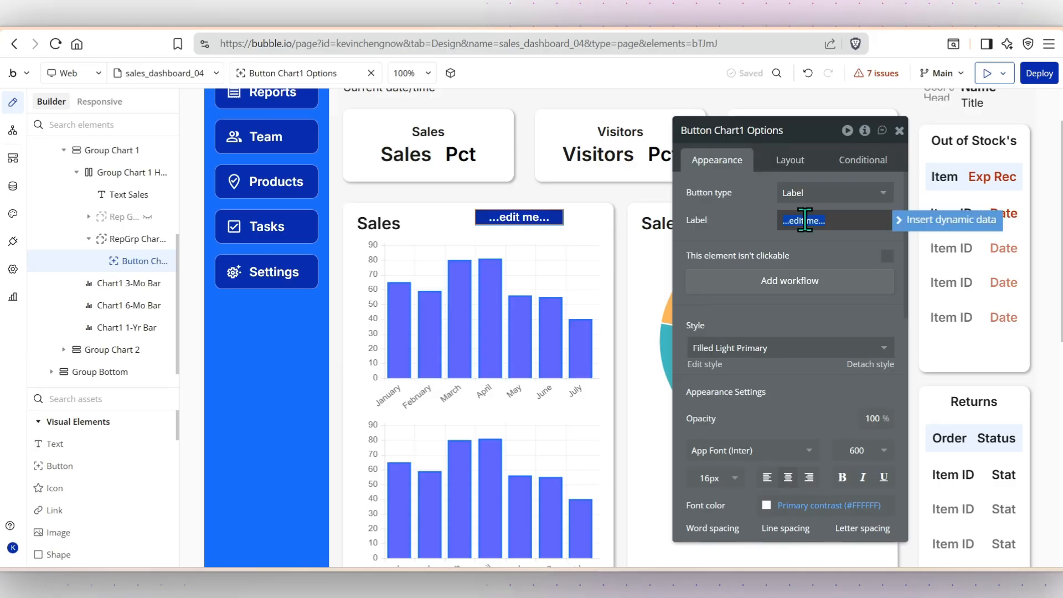
pyautogui.click(949, 221)
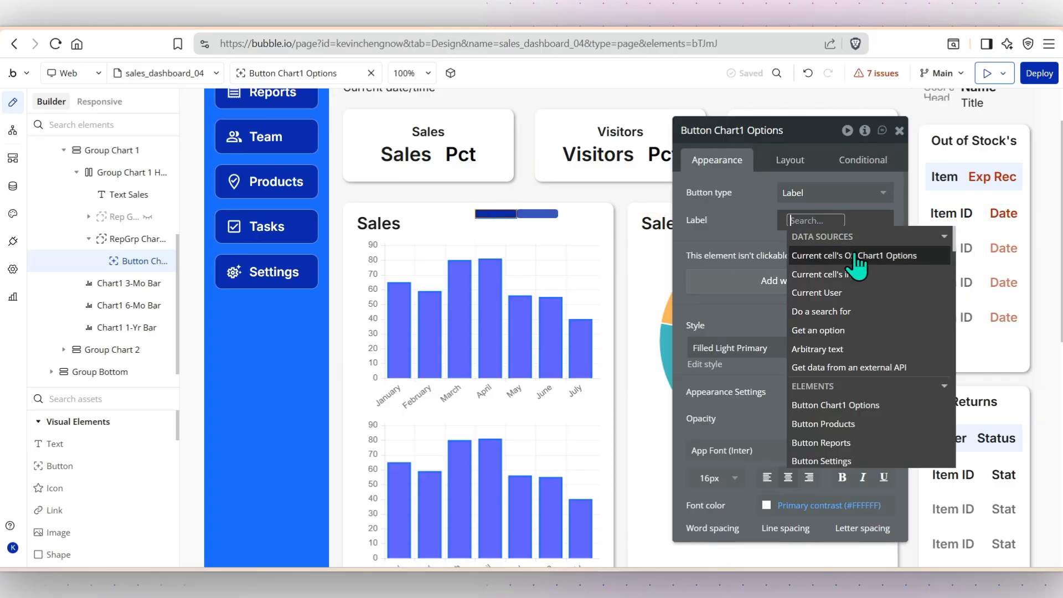
pyautogui.moveTo(857, 257)
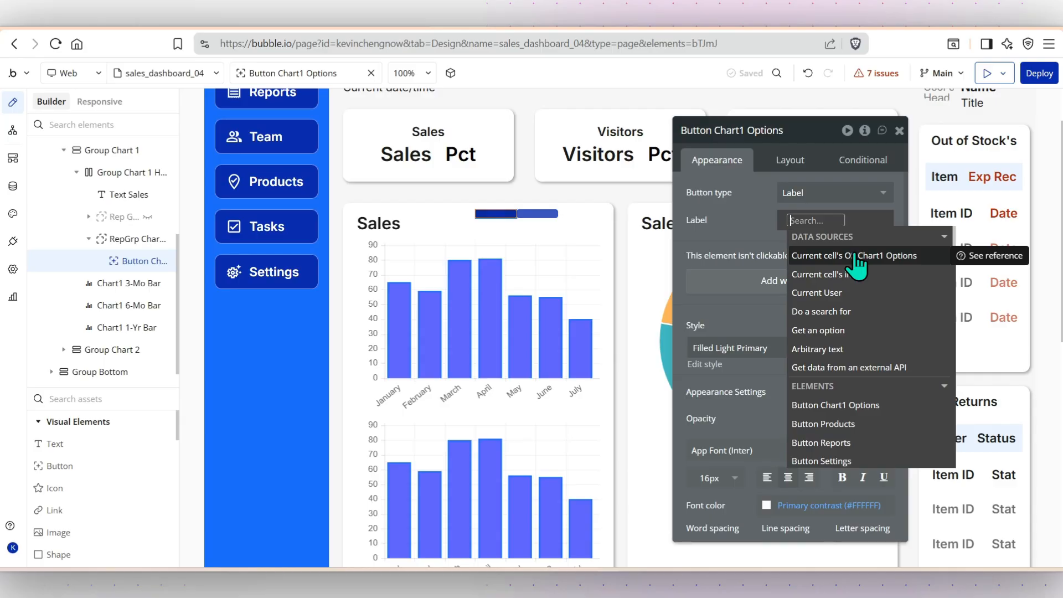
pyautogui.click(856, 257)
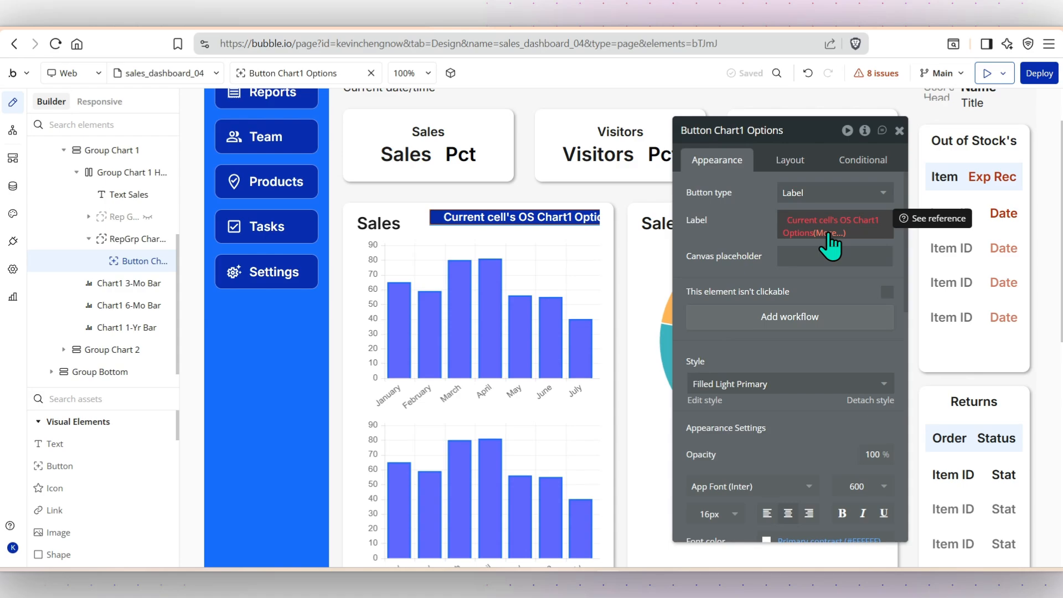
pyautogui.click(828, 234)
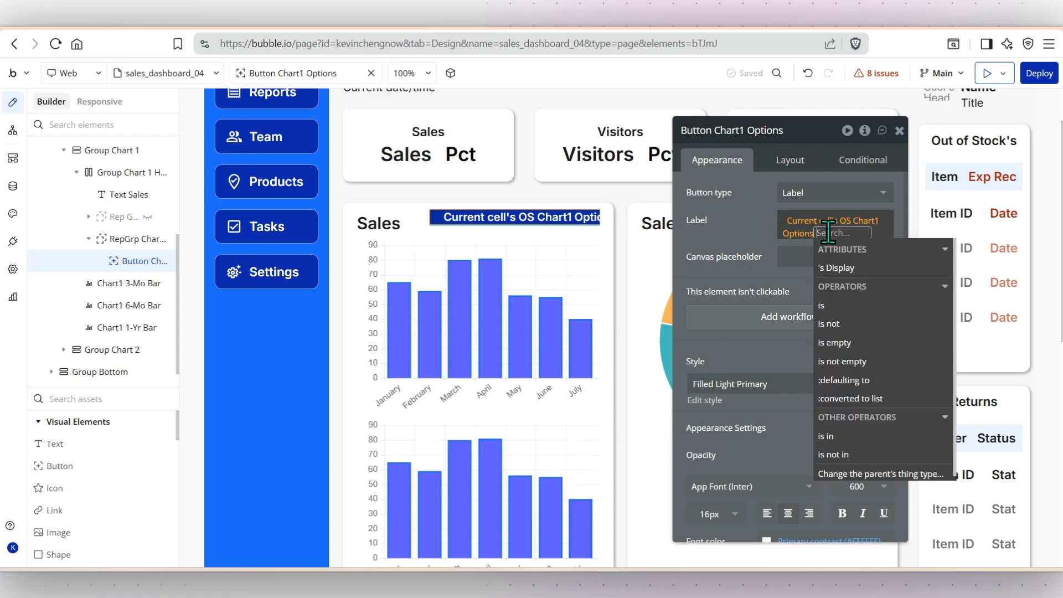
pyautogui.click(843, 268)
pyautogui.click(719, 240)
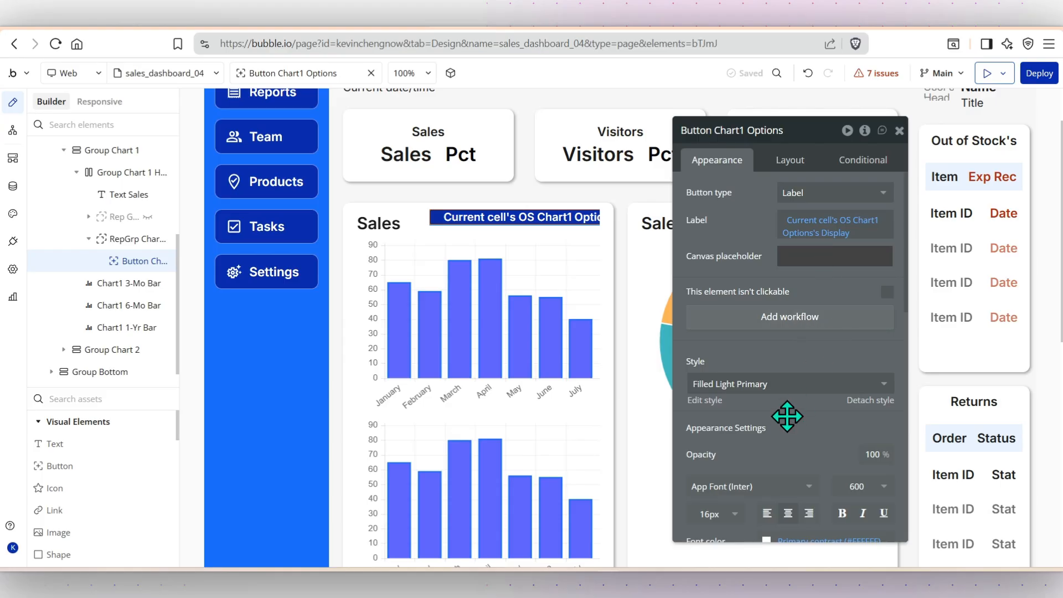
pyautogui.write('Opt')
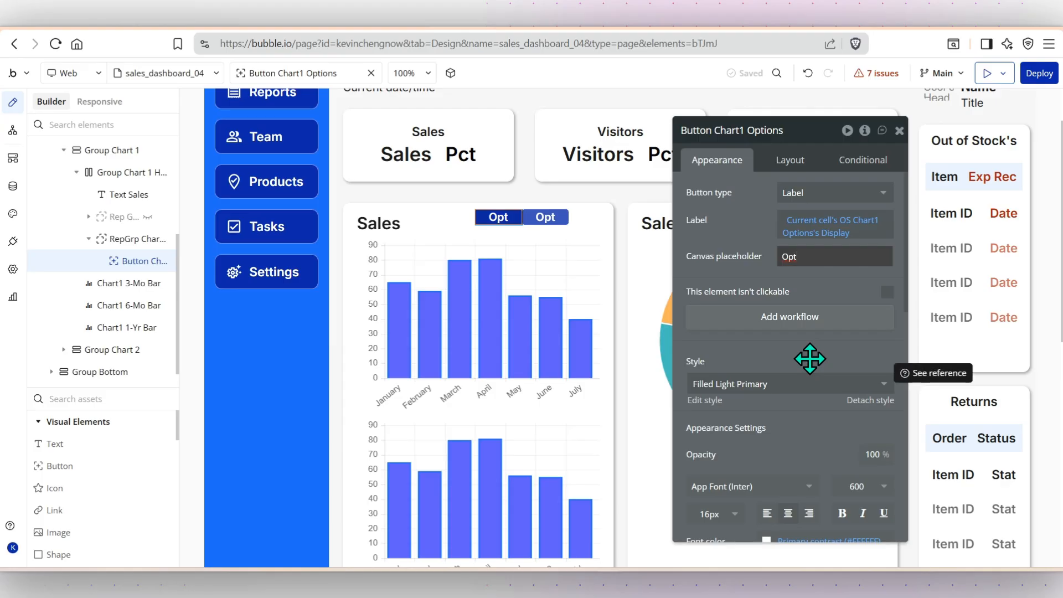
# Step: Detach the button's style and set its font to 18 px in Gray 50 (#A6A6A6)
pyautogui.scroll(-1, 810, 359)
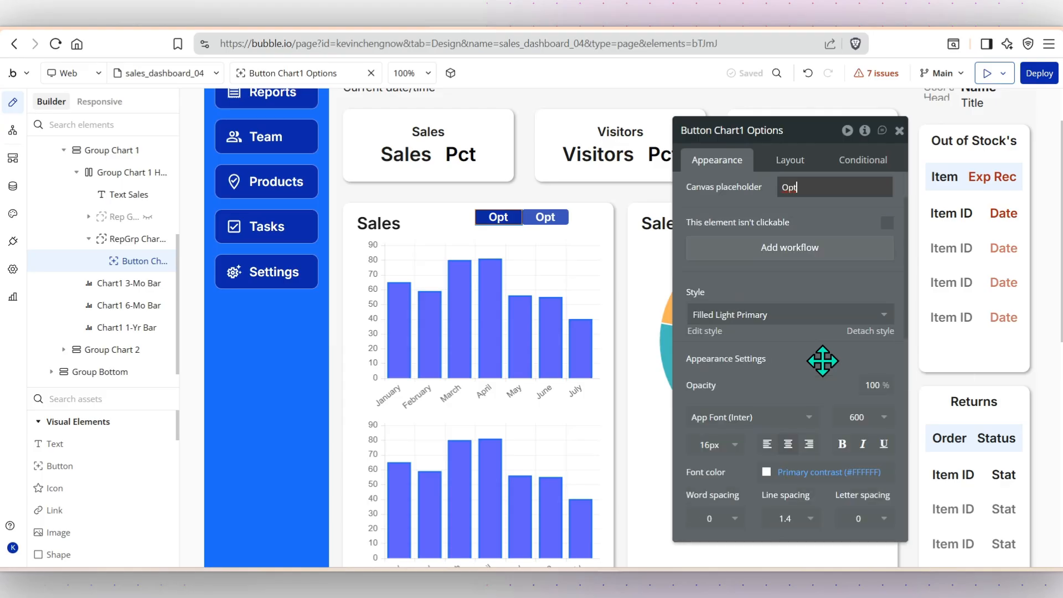
pyautogui.click(868, 332)
pyautogui.click(714, 426)
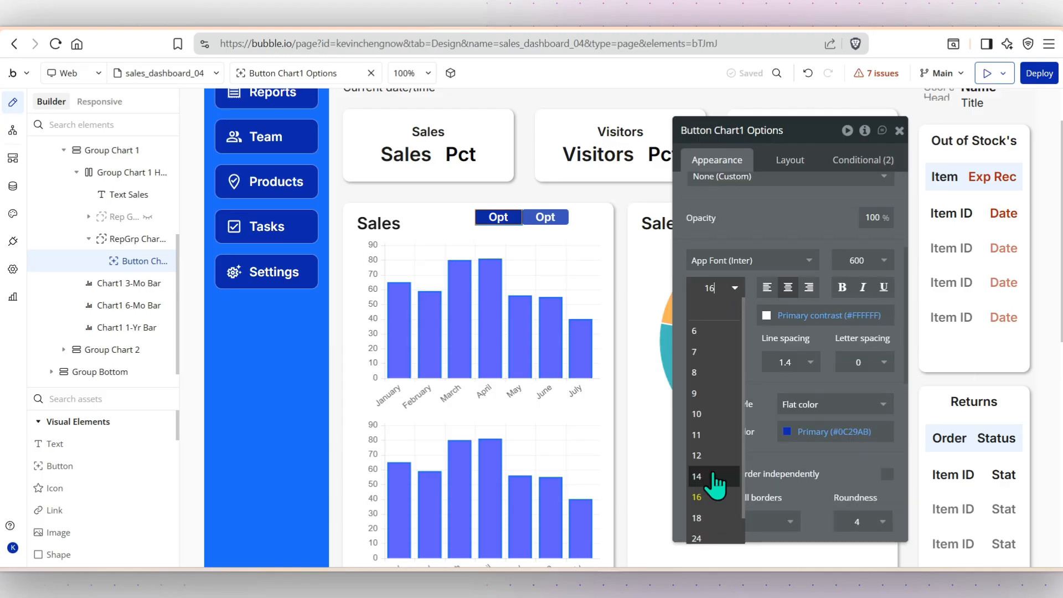
pyautogui.click(696, 517)
pyautogui.click(822, 315)
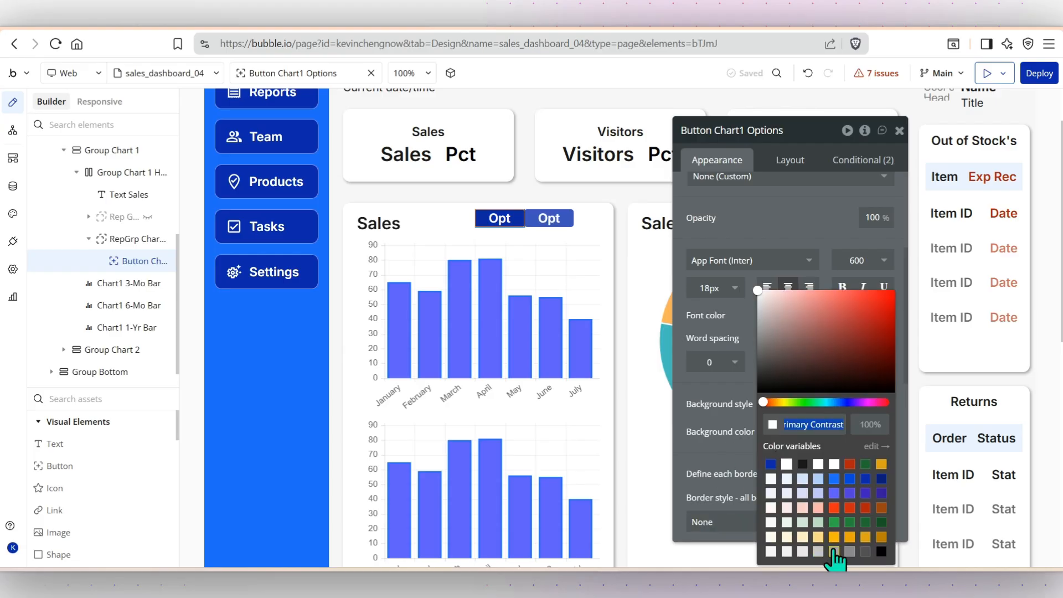
pyautogui.click(834, 551)
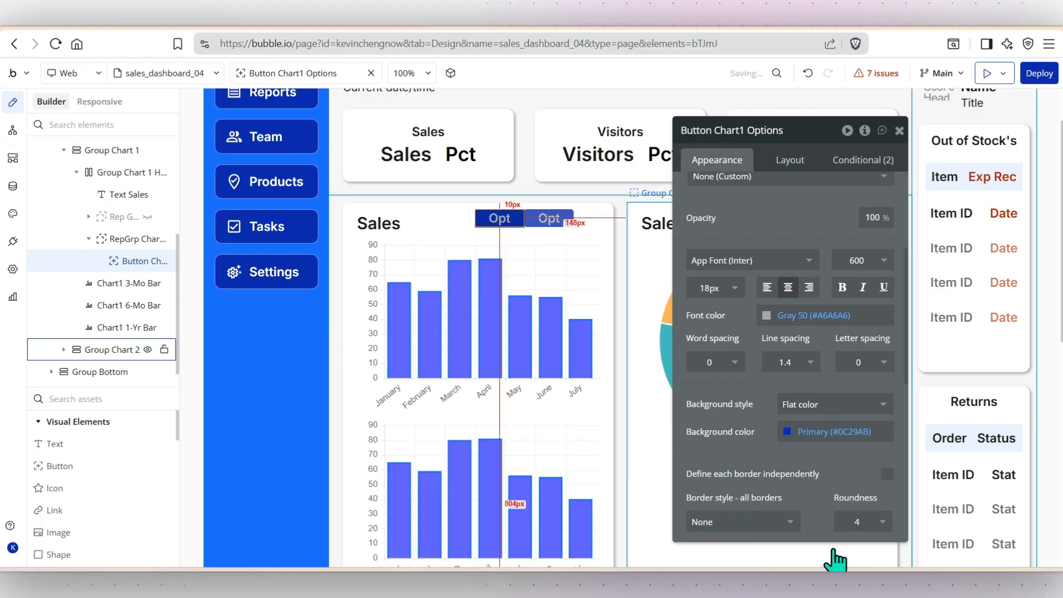
# Step: Set the button's background style to None and its border roundness to 10
pyautogui.click(881, 409)
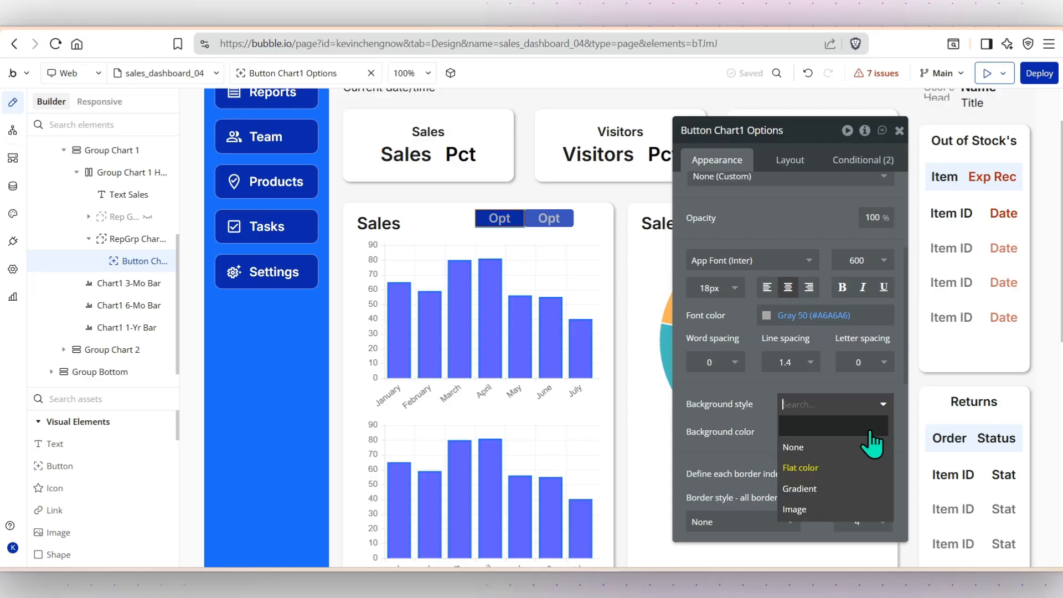
pyautogui.click(792, 446)
pyautogui.scroll(-3, 819, 425)
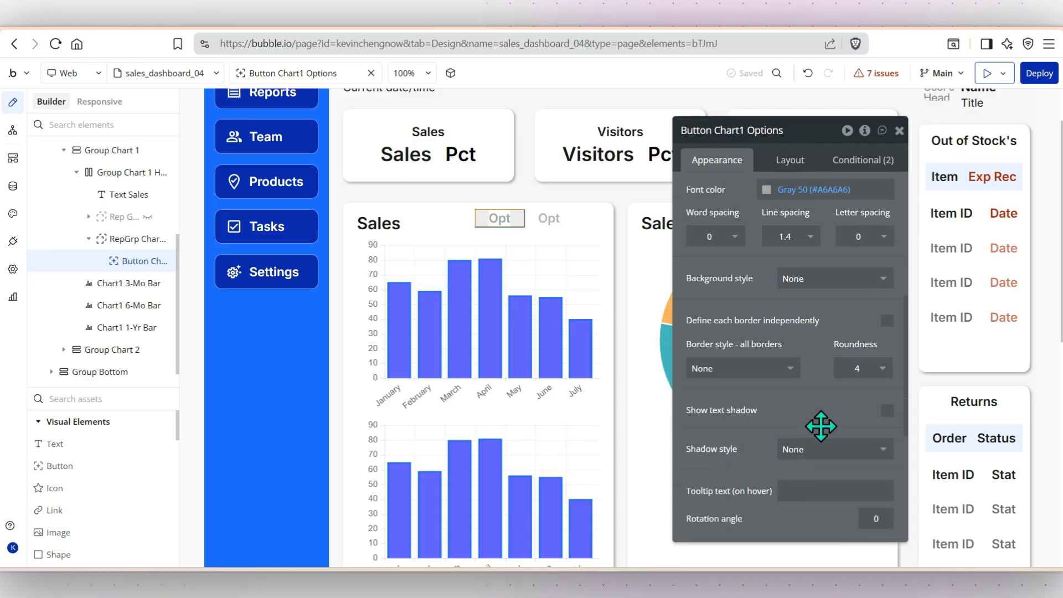
pyautogui.click(882, 354)
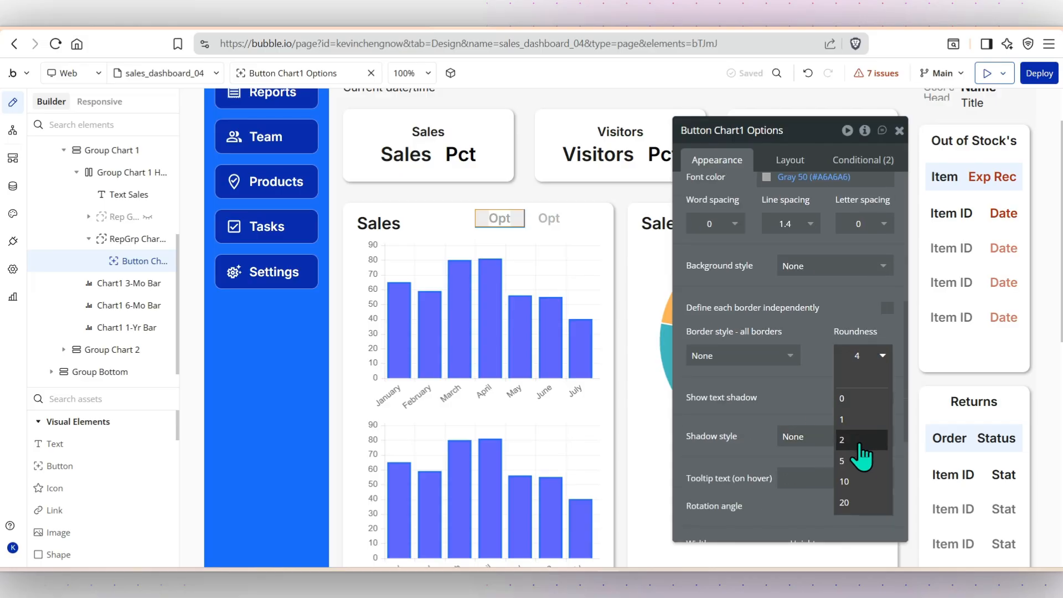
pyautogui.click(858, 487)
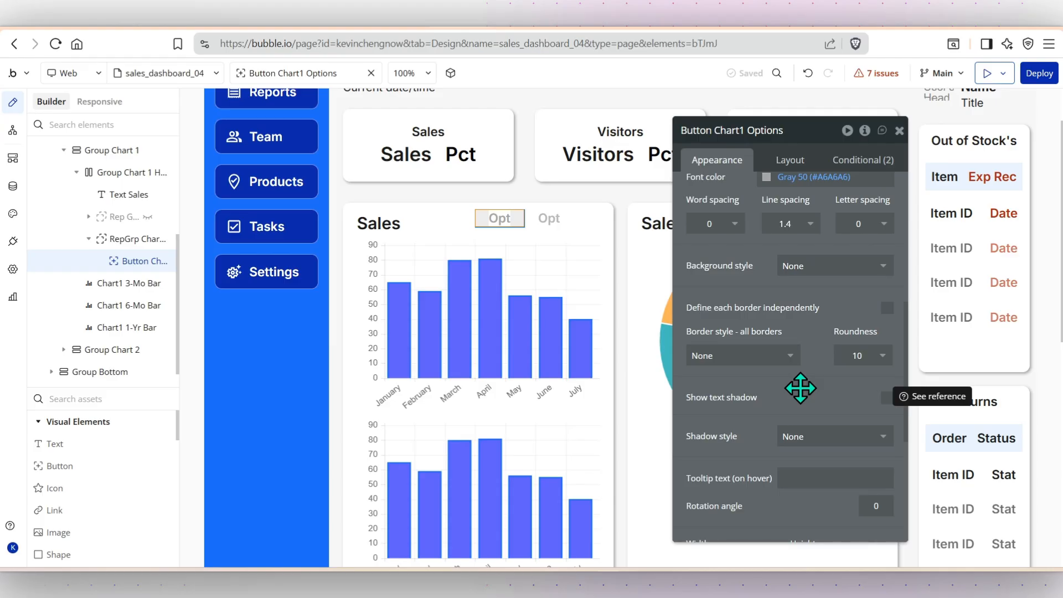
# Step: Set the button's vertical alignment so that it stretches to the full height of the repeating group cell
pyautogui.scroll(6, 800, 388)
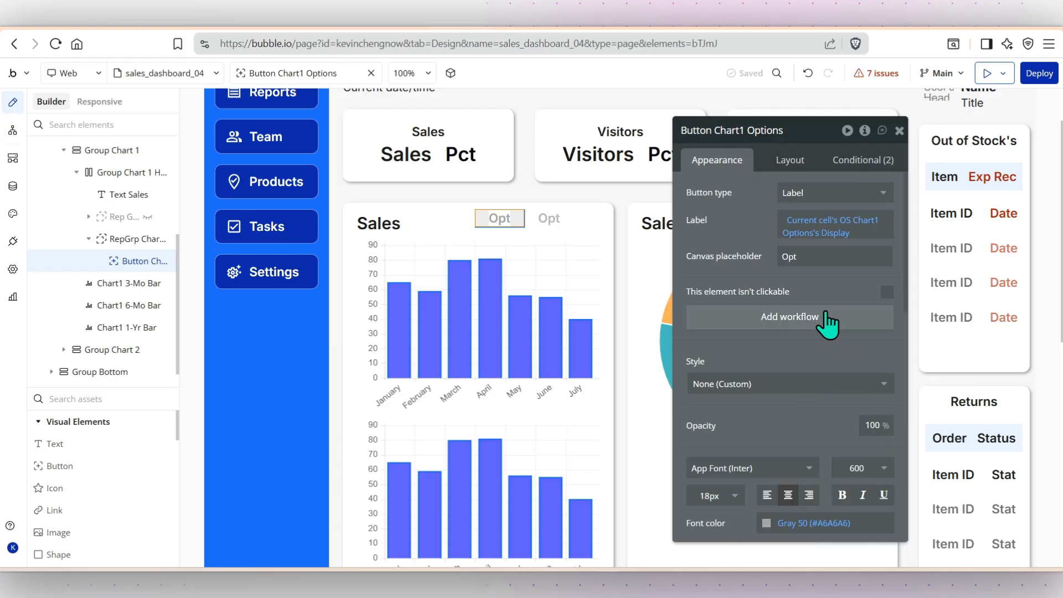
pyautogui.click(795, 160)
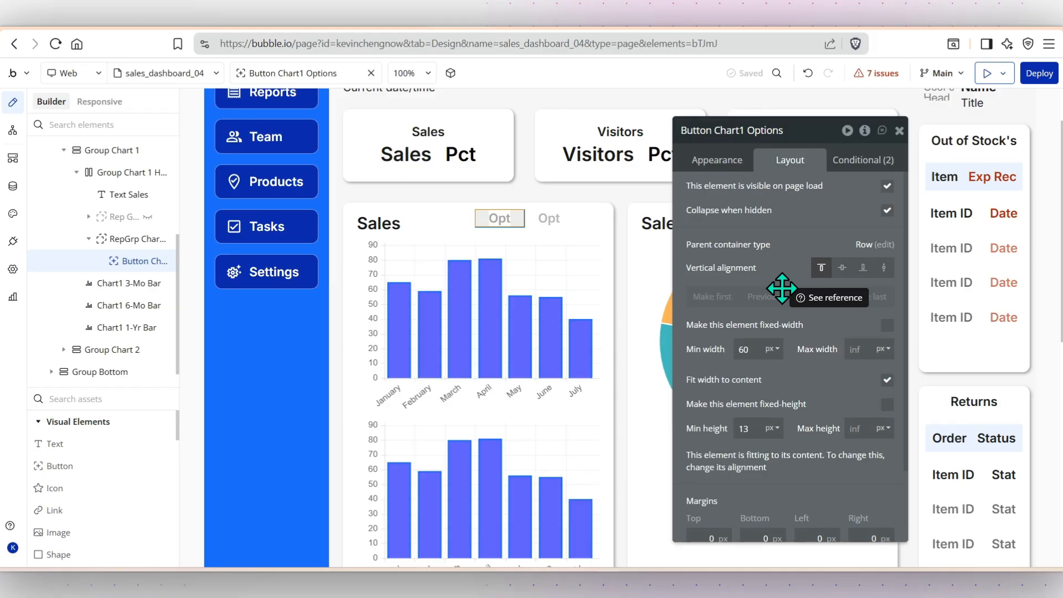
pyautogui.click(843, 268)
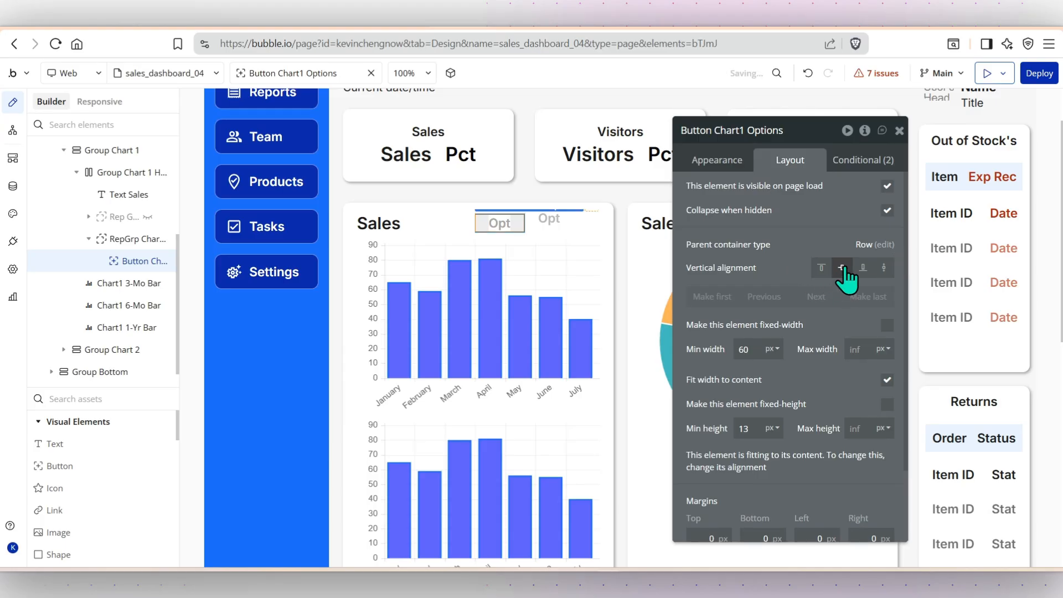
pyautogui.click(884, 268)
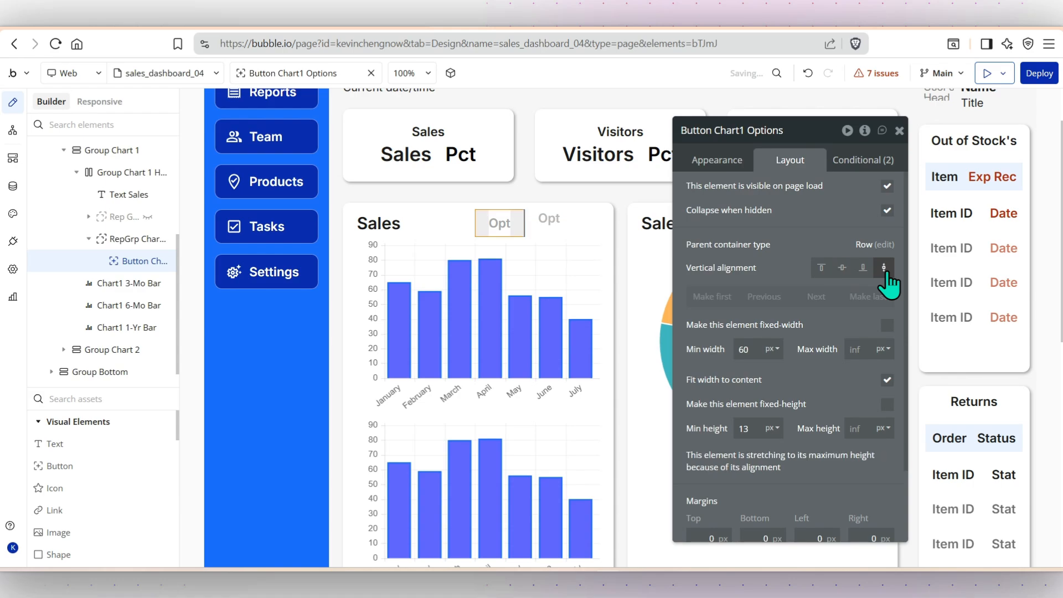
# Step: Set both the minimum width and the minimum height of the button to 30 px
pyautogui.scroll(-1, 803, 285)
pyautogui.doubleClick(742, 281)
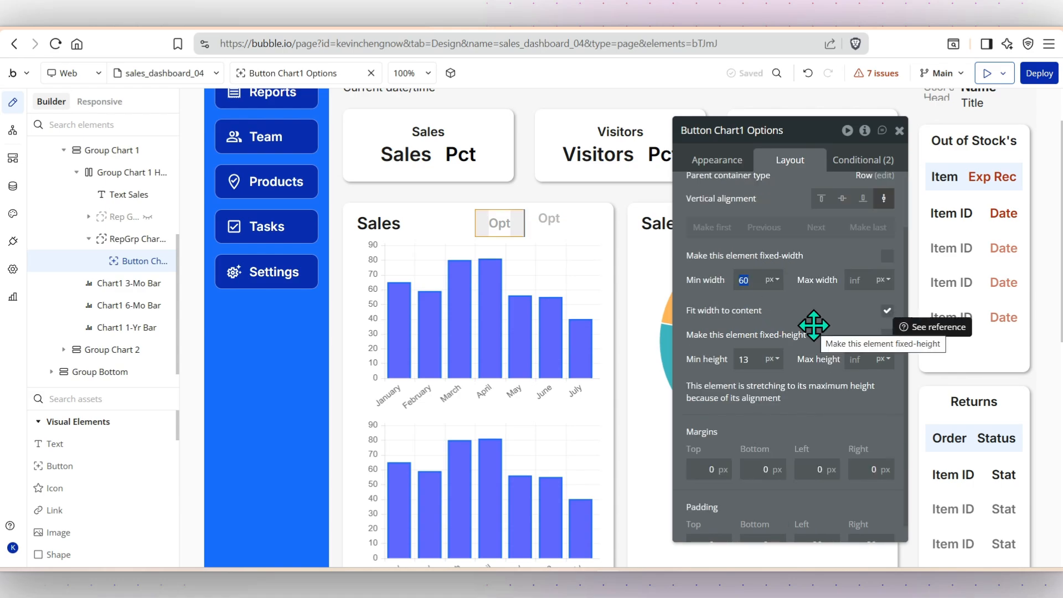
pyautogui.write('30')
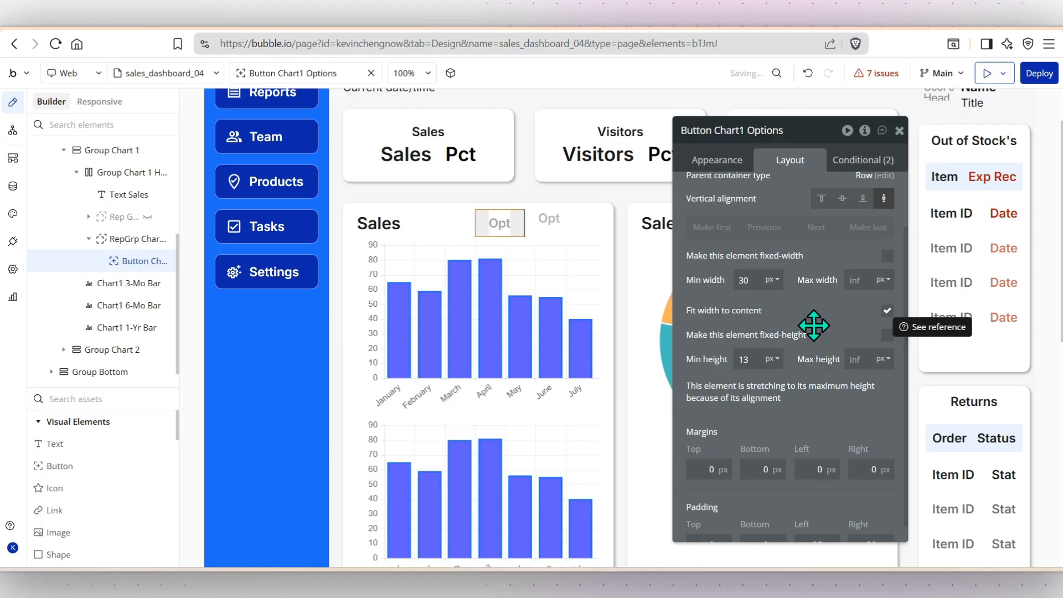
pyautogui.doubleClick(744, 360)
pyautogui.write('30')
# Step: Set both the left and right padding of the option button to 10 px
pyautogui.scroll(-1, 804, 387)
pyautogui.doubleClick(817, 525)
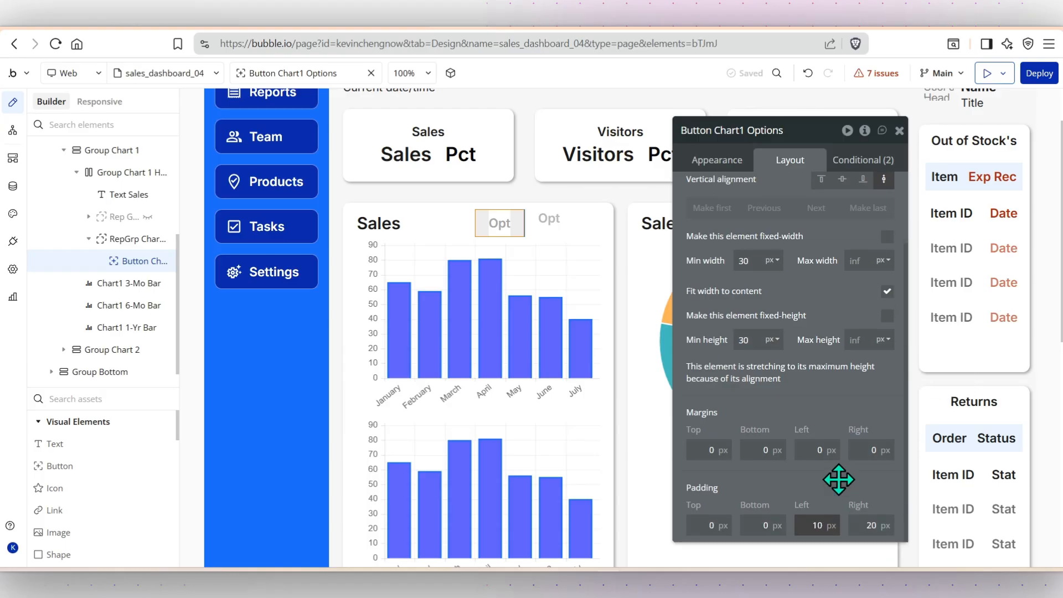
pyautogui.doubleClick(872, 525)
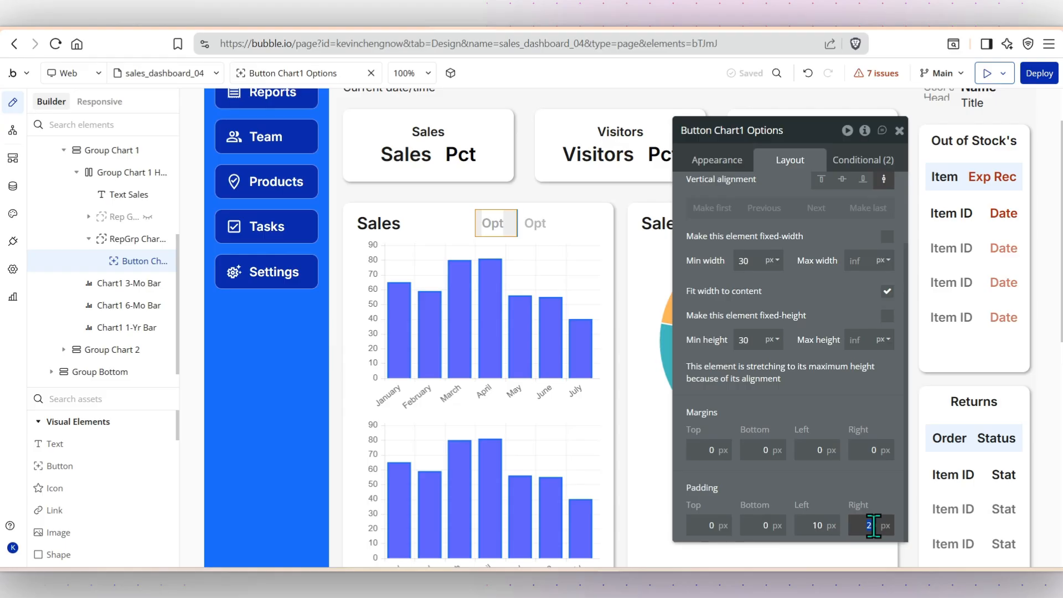
pyautogui.write('10')
pyautogui.scroll(3, 777, 276)
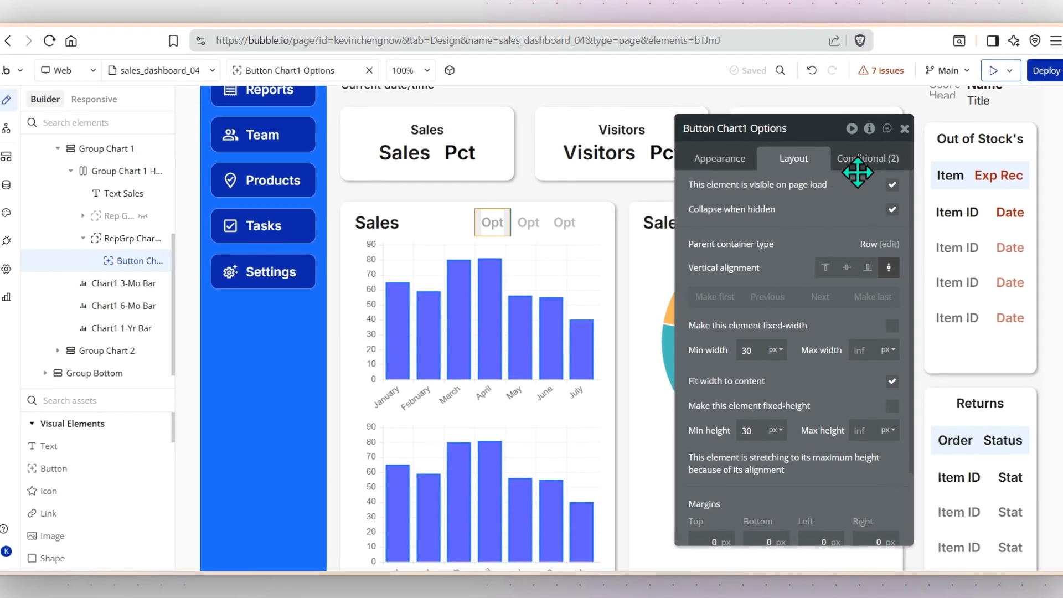
# Step: Preview the refreshed dashboard to check the timeframe buttons in the Sales chart header, and return to the editor
pyautogui.click(901, 147)
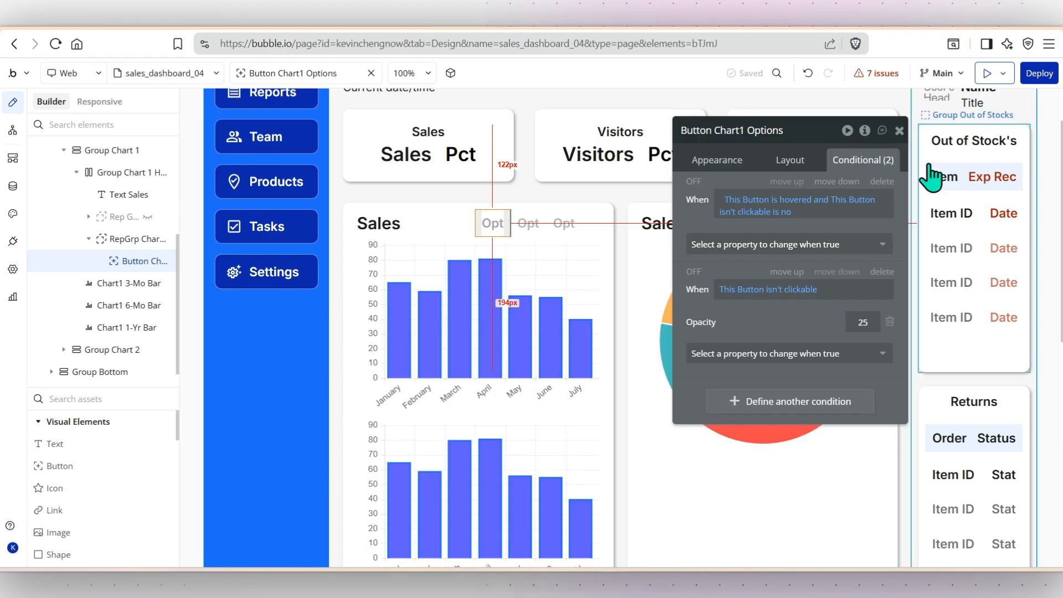
pyautogui.click(987, 73)
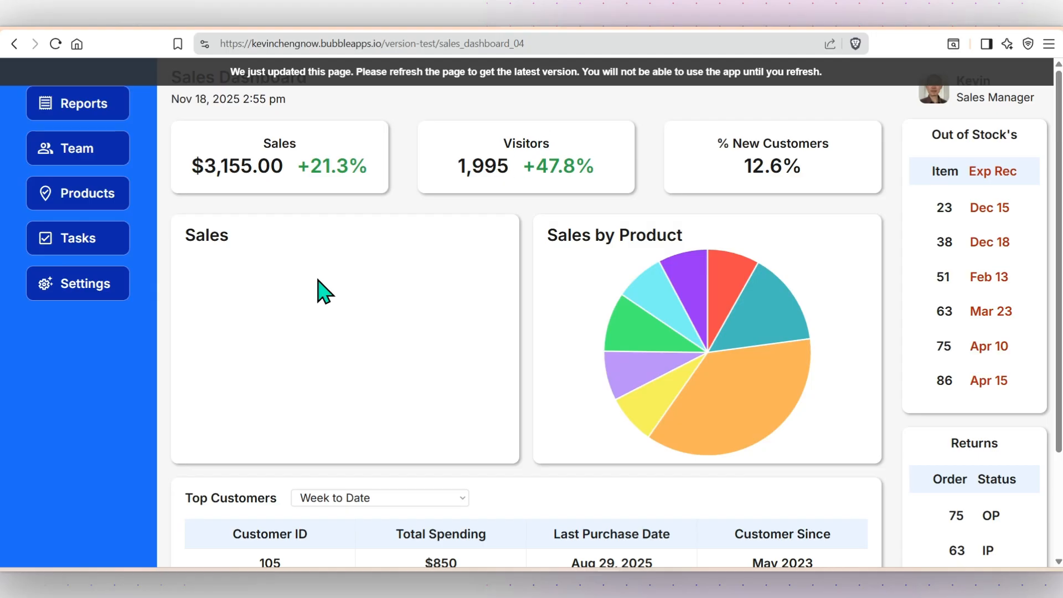
pyautogui.click(53, 44)
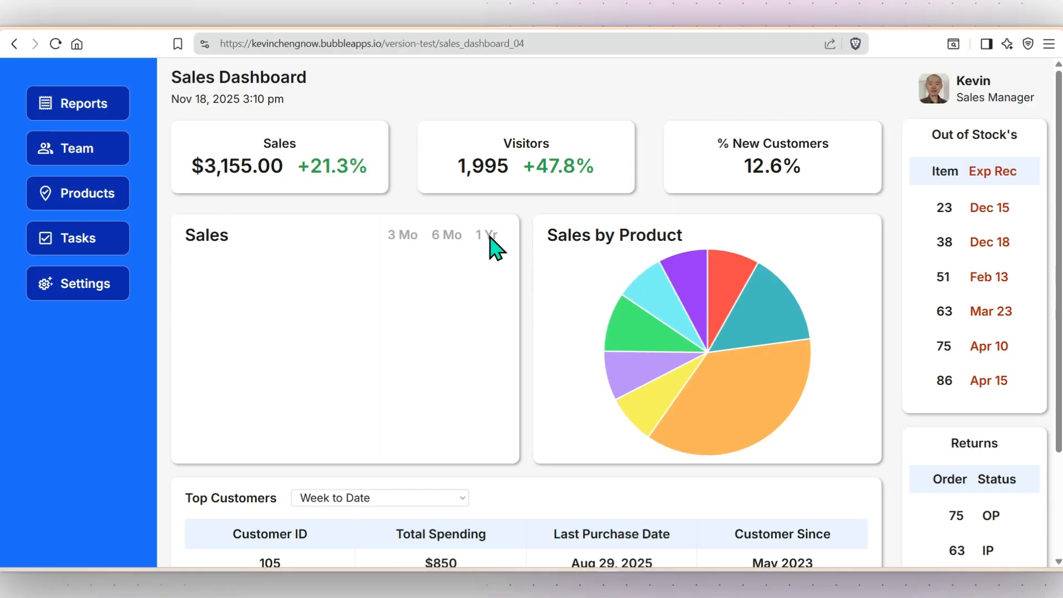
pyautogui.click(439, 23)
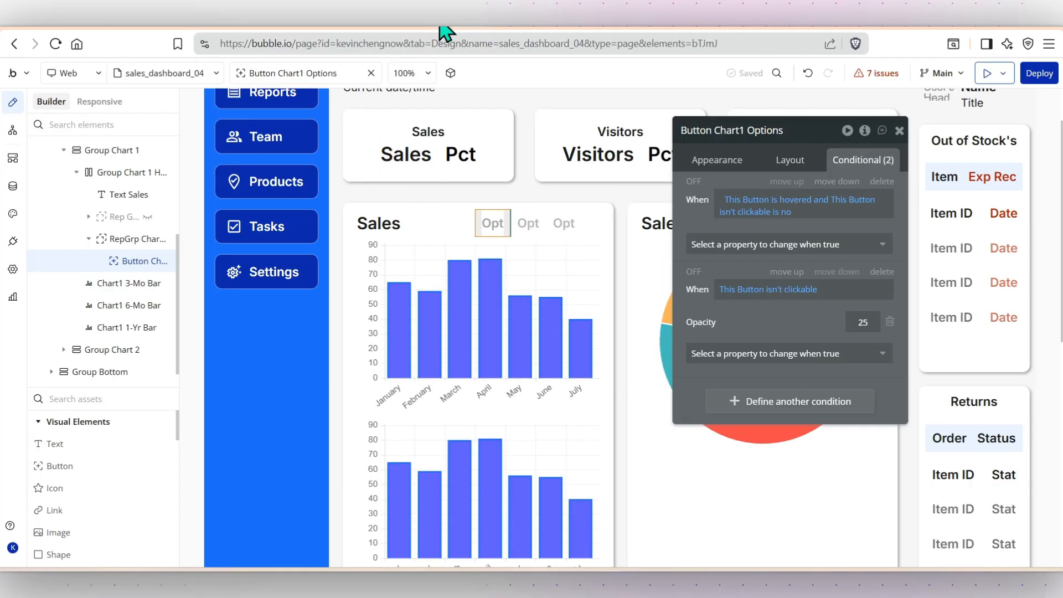
# Step: Make the button's hover condition change the background style to Flat color
pyautogui.click(884, 249)
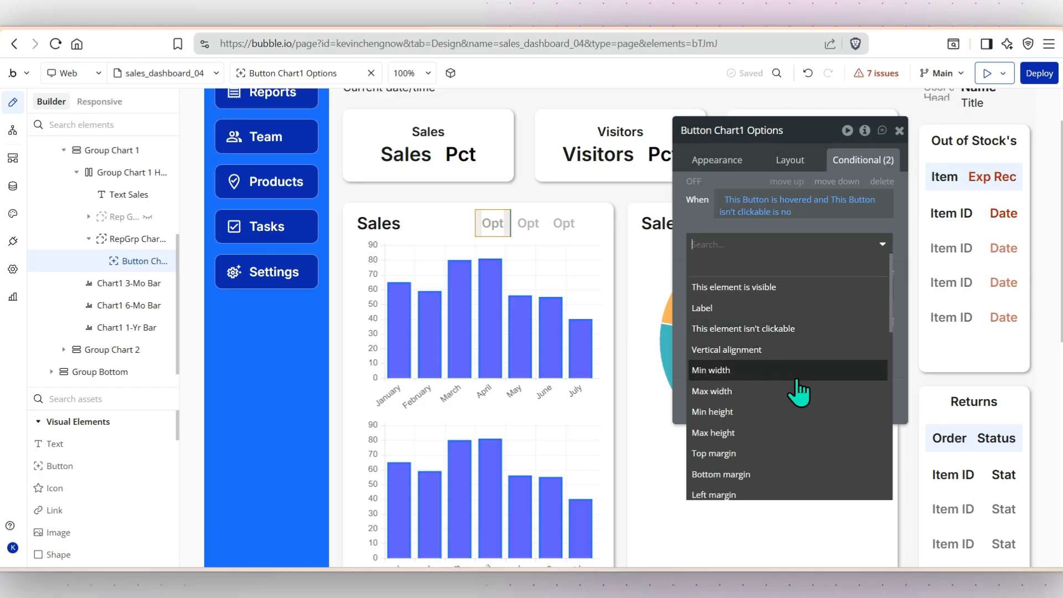
pyautogui.scroll(-3, 800, 425)
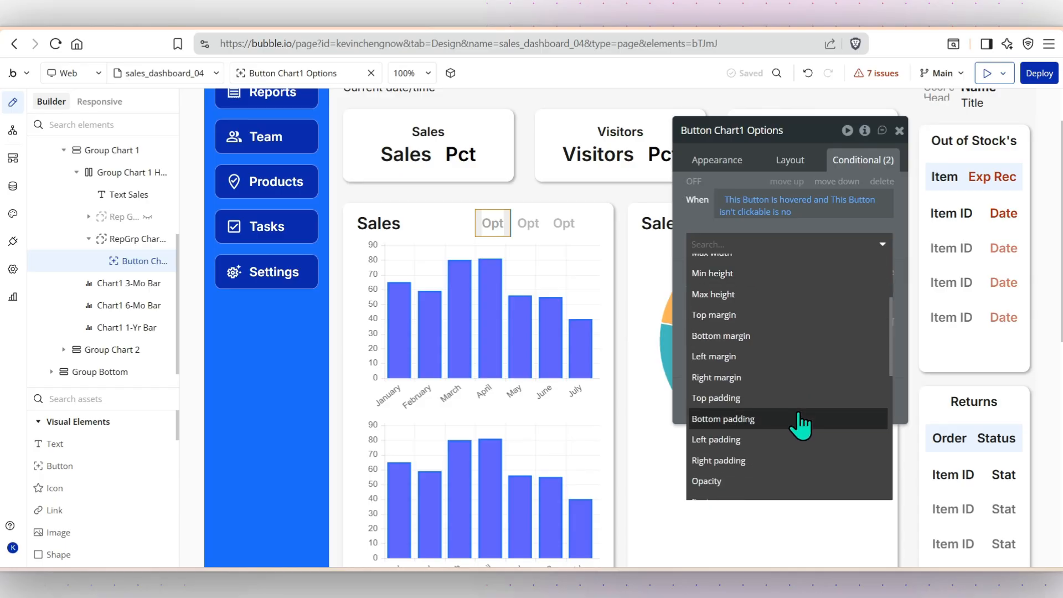
pyautogui.scroll(-3, 803, 416)
pyautogui.click(803, 382)
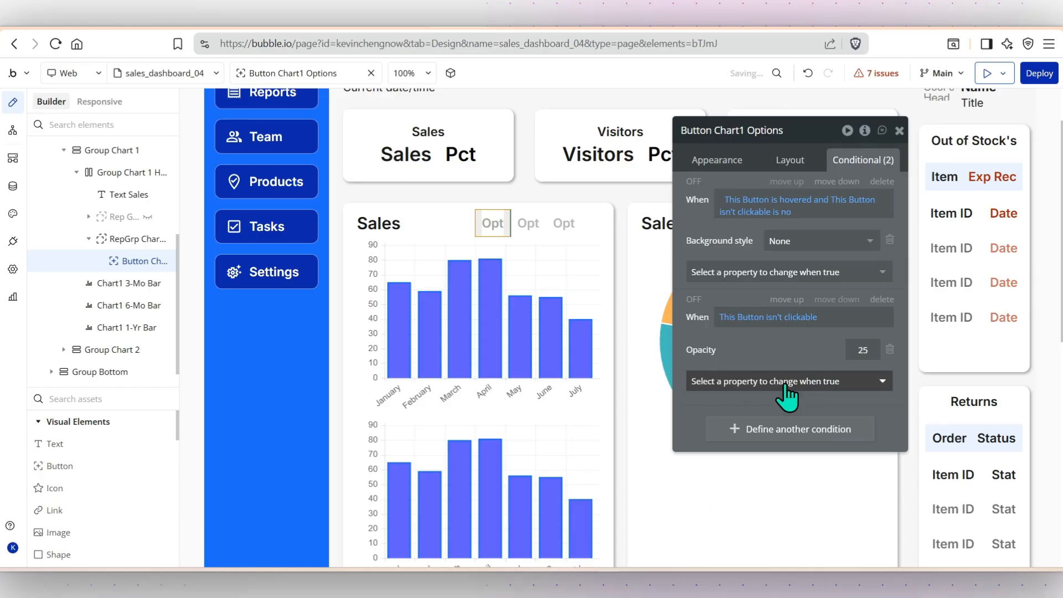
pyautogui.click(855, 241)
pyautogui.click(838, 303)
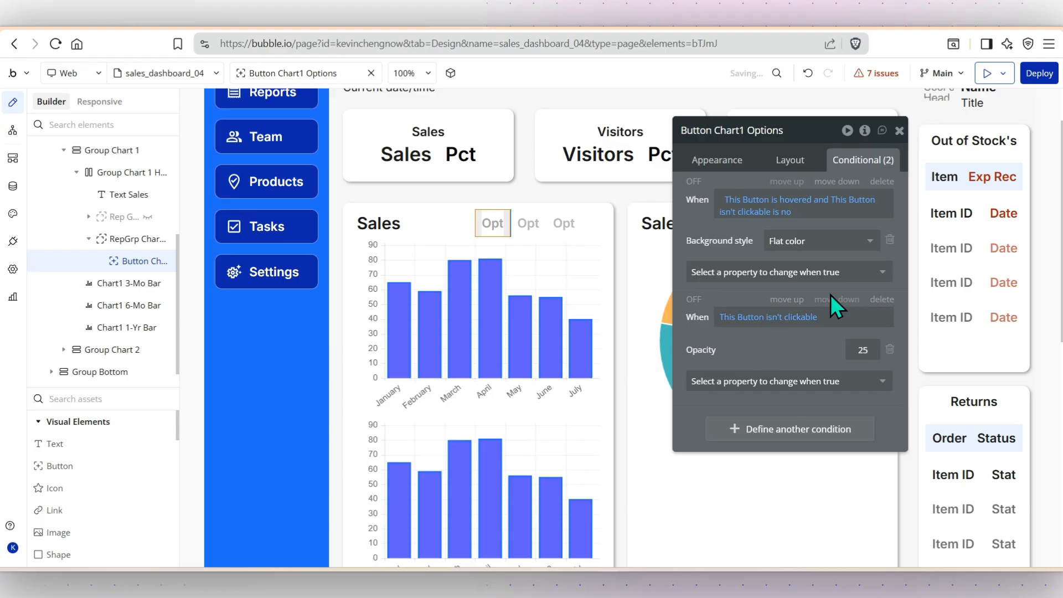
# Step: Add a background color of Gray 20 (#F2F2F2) to the button's hover condition
pyautogui.click(878, 274)
pyautogui.scroll(-4, 795, 431)
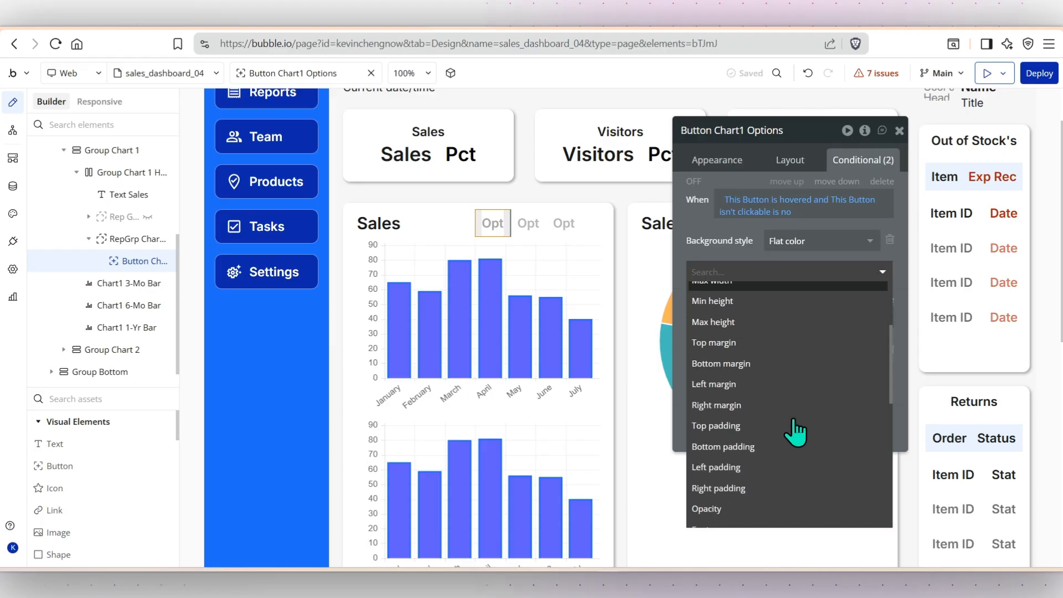
pyautogui.click(795, 432)
pyautogui.click(775, 269)
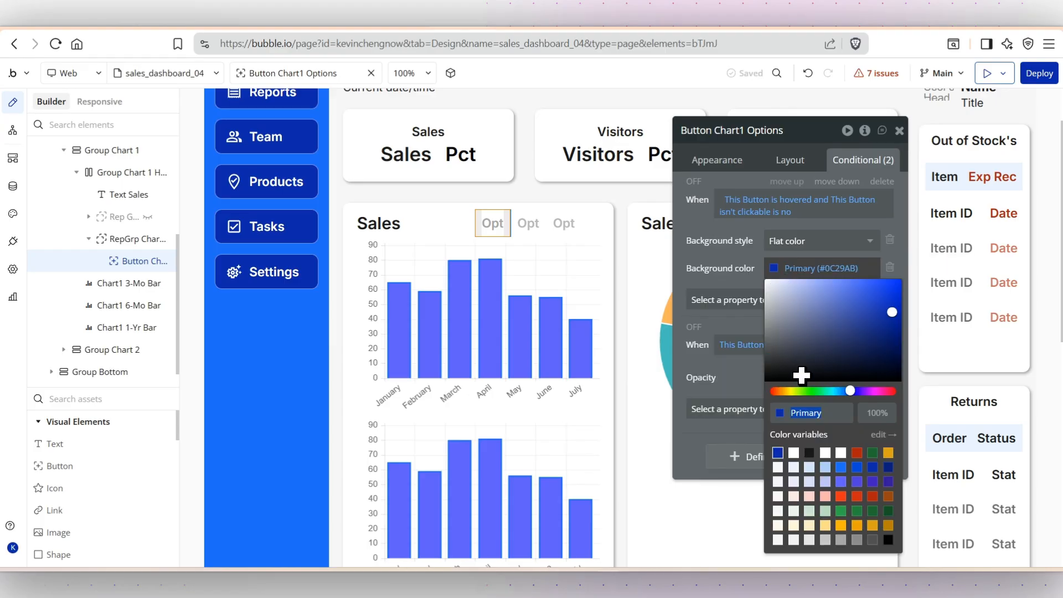
pyautogui.click(793, 540)
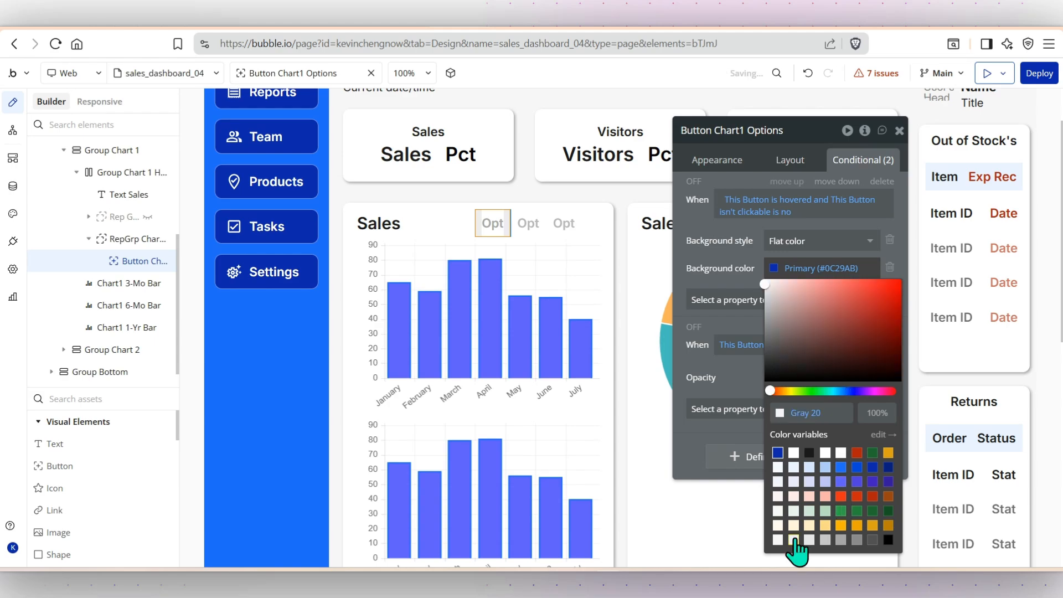
pyautogui.click(699, 260)
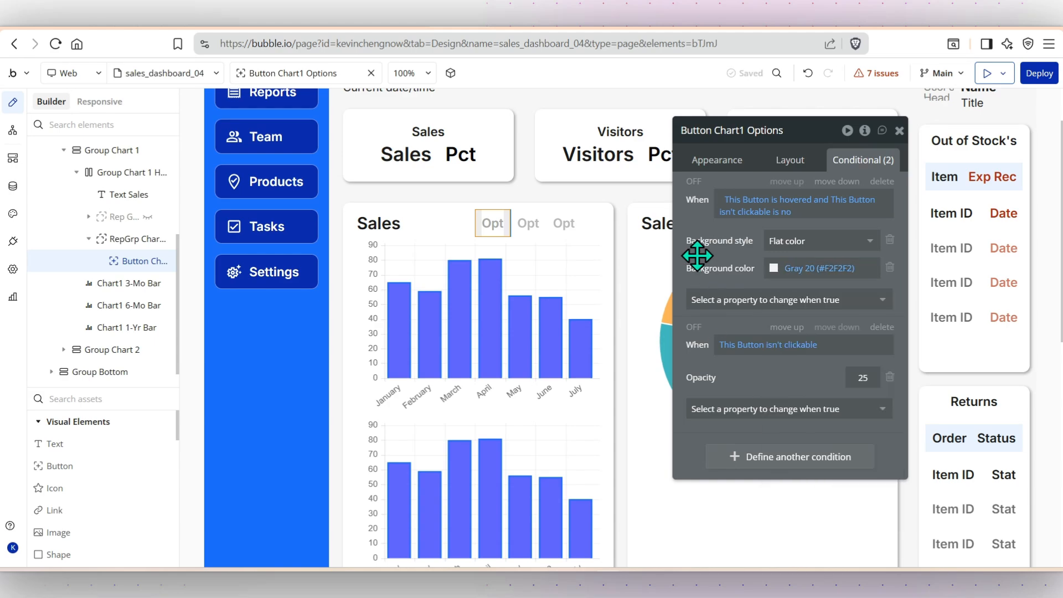
# Step: Add another, still empty condition to the option button
pyautogui.click(763, 460)
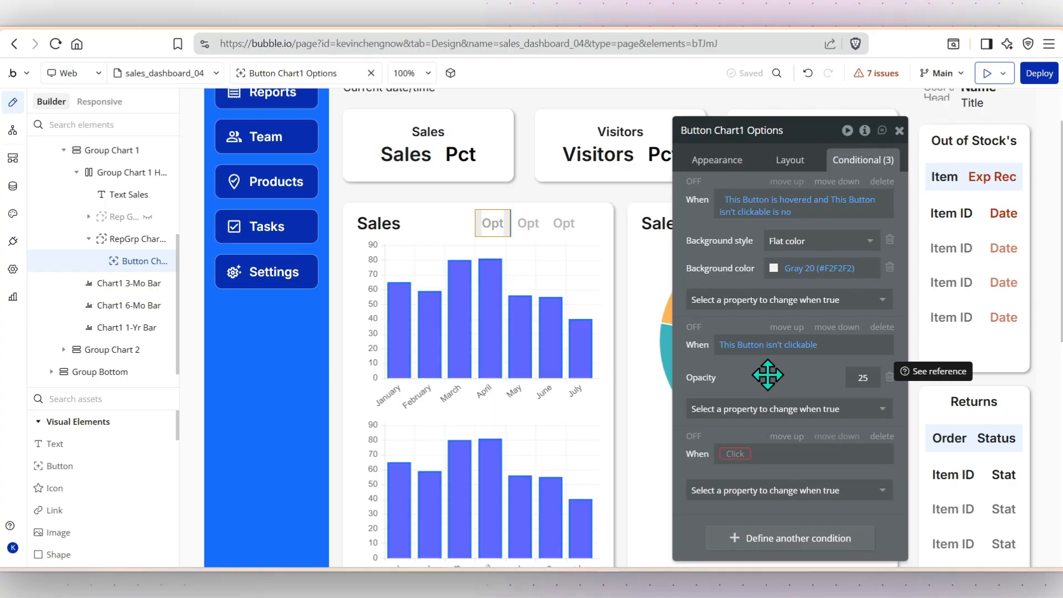
pyautogui.click(734, 453)
pyautogui.click(706, 472)
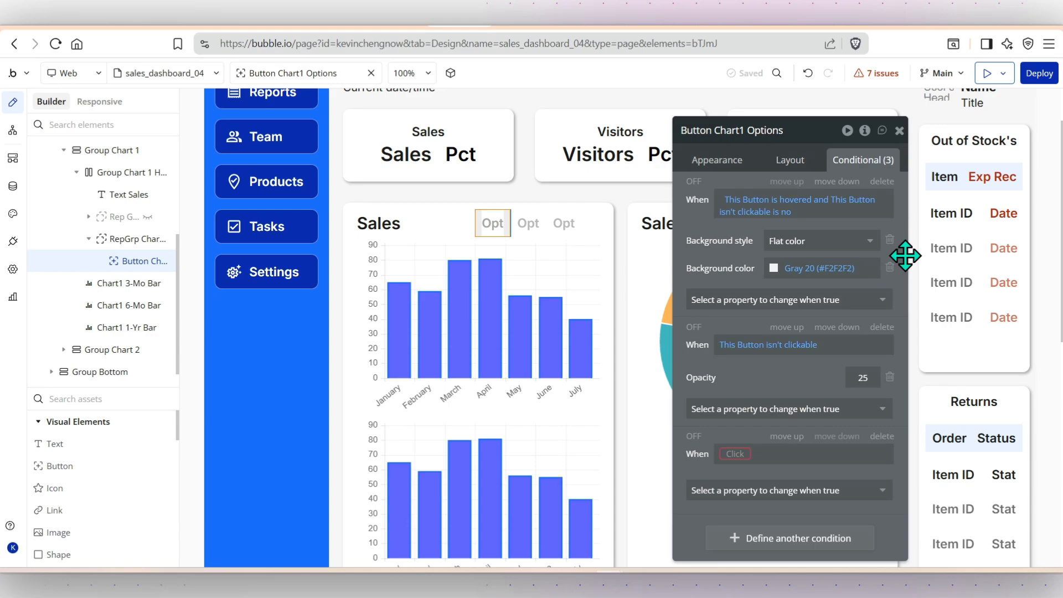
# Step: Create a custom state named Timeframe of type OS Chart1 Options on Group Chart 1
pyautogui.click(347, 218)
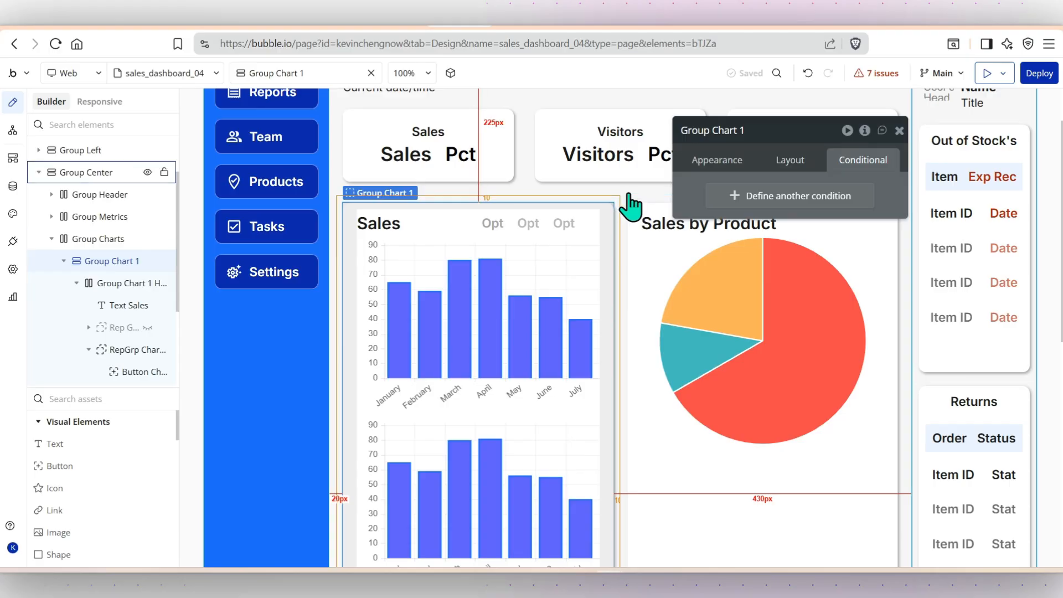
pyautogui.moveTo(802, 131); pyautogui.dragTo(752, 135)
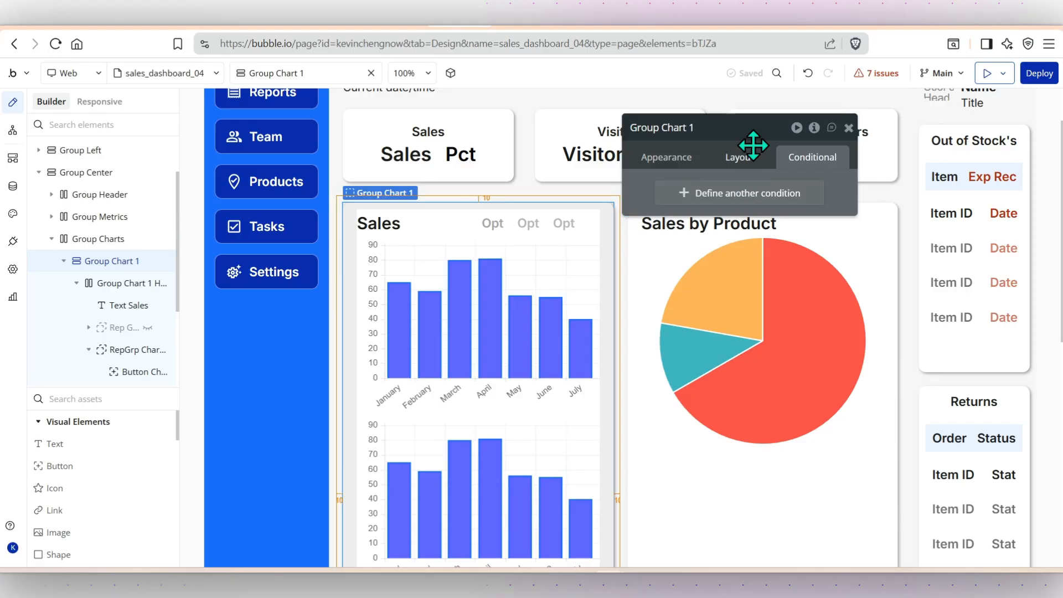
pyautogui.click(814, 128)
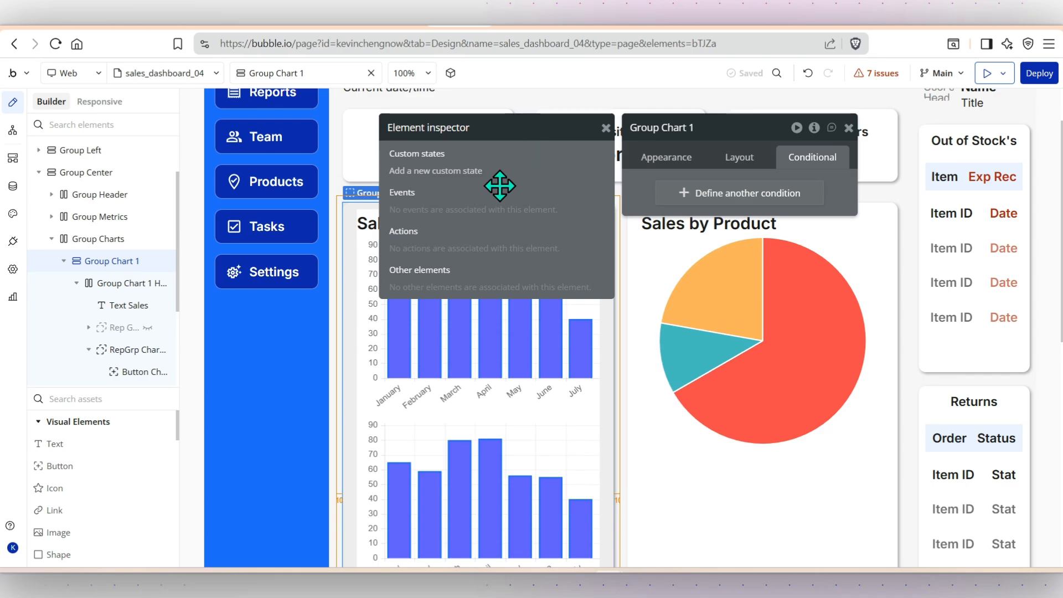
pyautogui.click(445, 172)
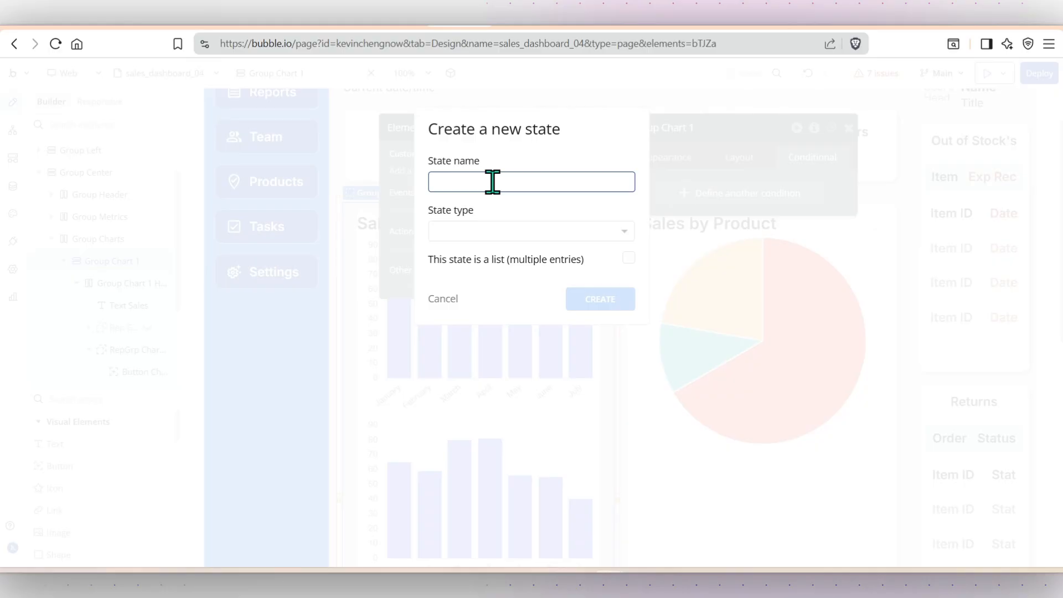
pyautogui.write('Timeframe')
pyautogui.click(581, 230)
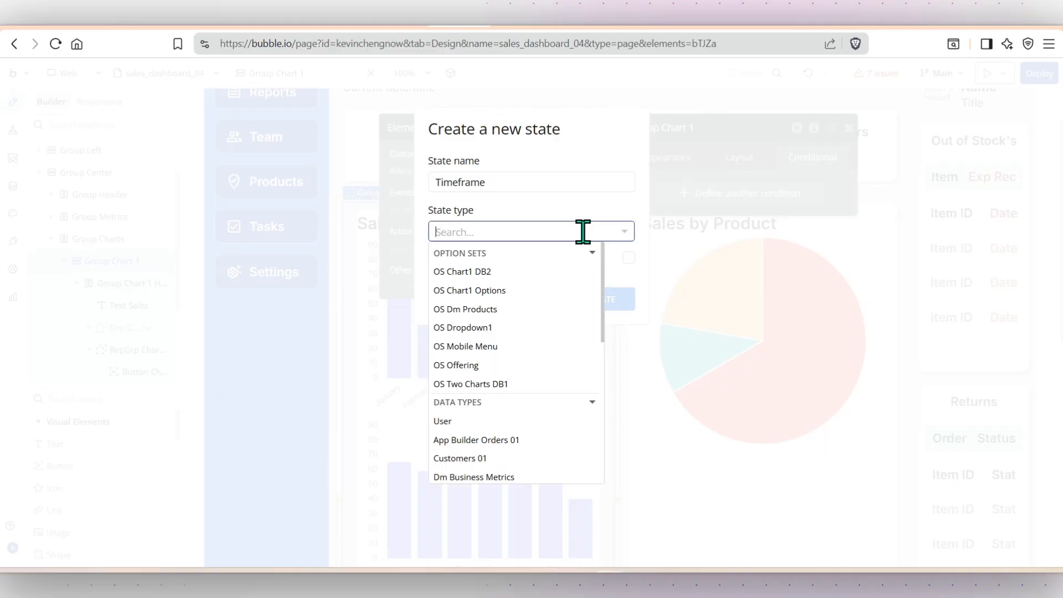
pyautogui.click(532, 294)
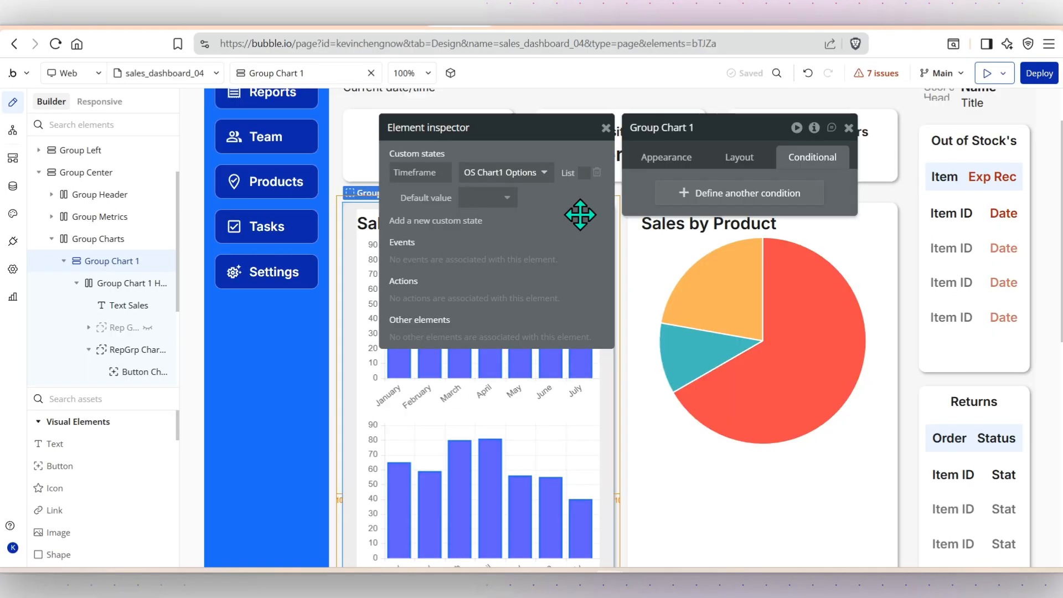
# Step: Set the default value of the Timeframe state to 3 Mo and close the group's properties
pyautogui.click(508, 201)
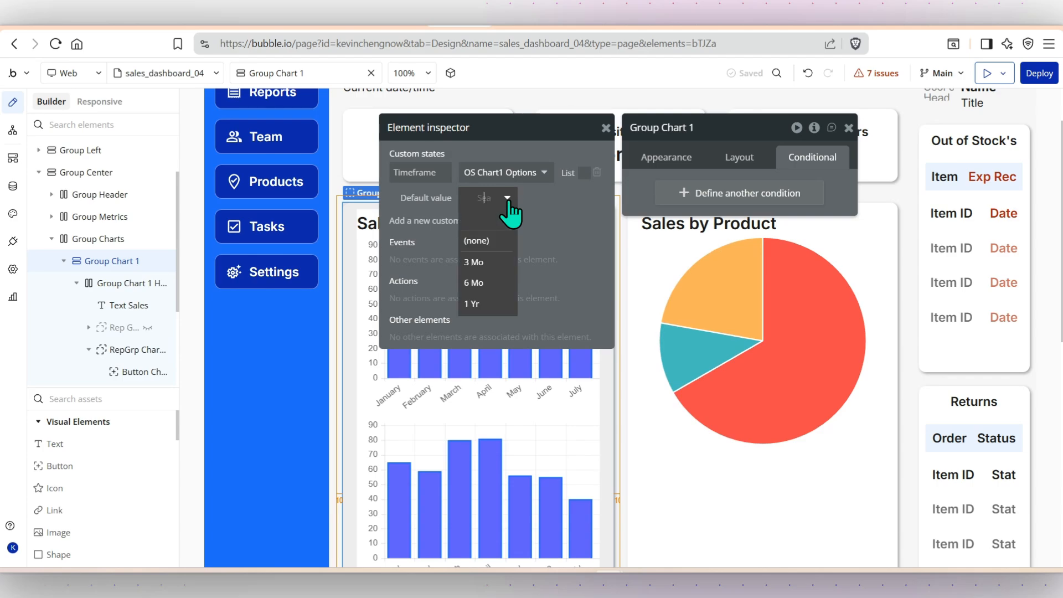
pyautogui.click(492, 263)
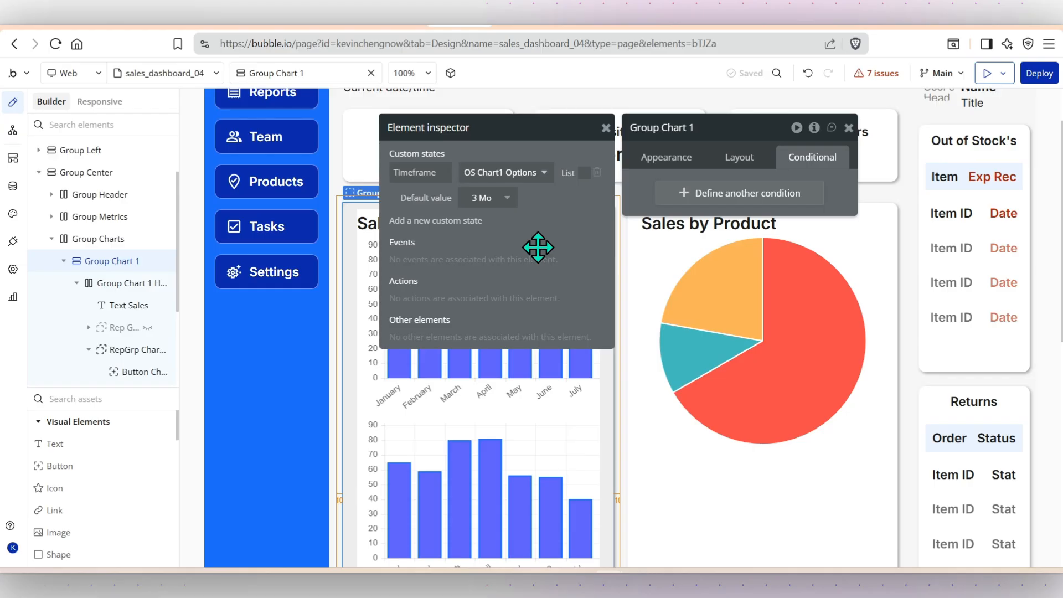
pyautogui.click(606, 128)
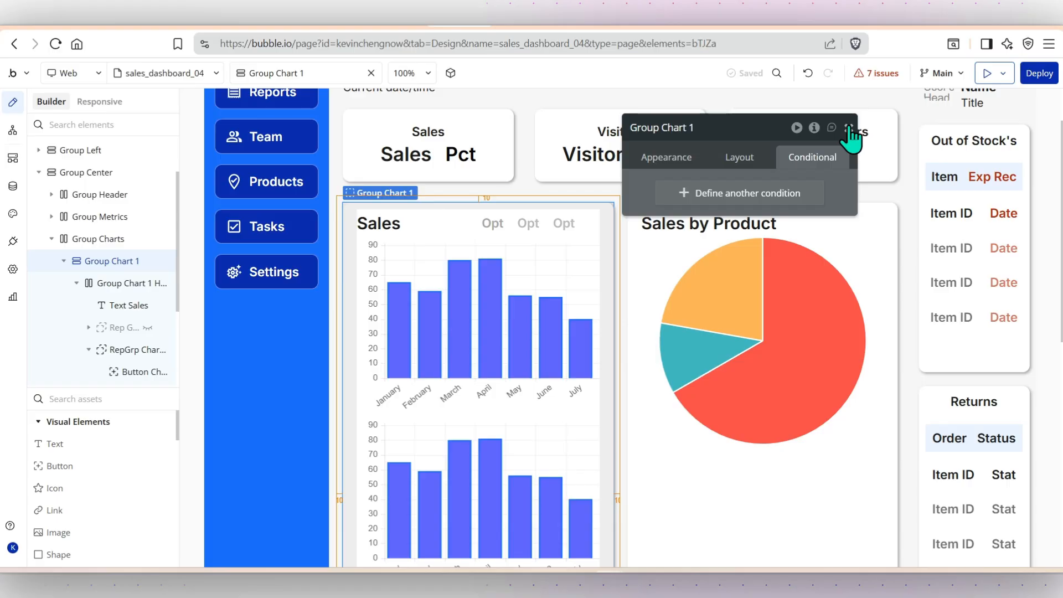
pyautogui.click(849, 127)
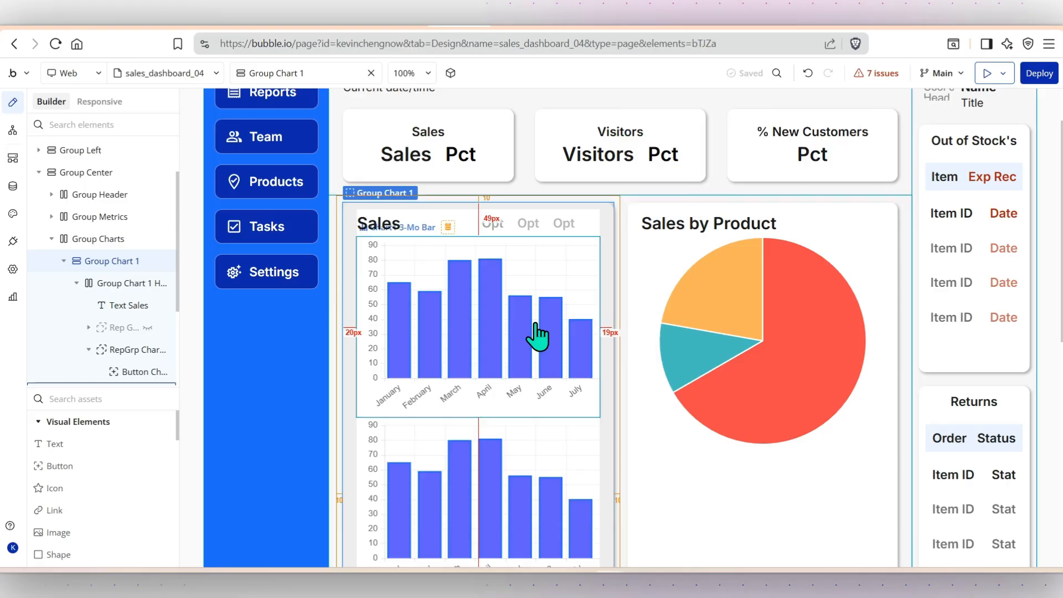
# Step: Define the option button's empty condition as Group Chart 1's Timeframe is Current cell's OS Chart1 Options
pyautogui.doubleClick(491, 221)
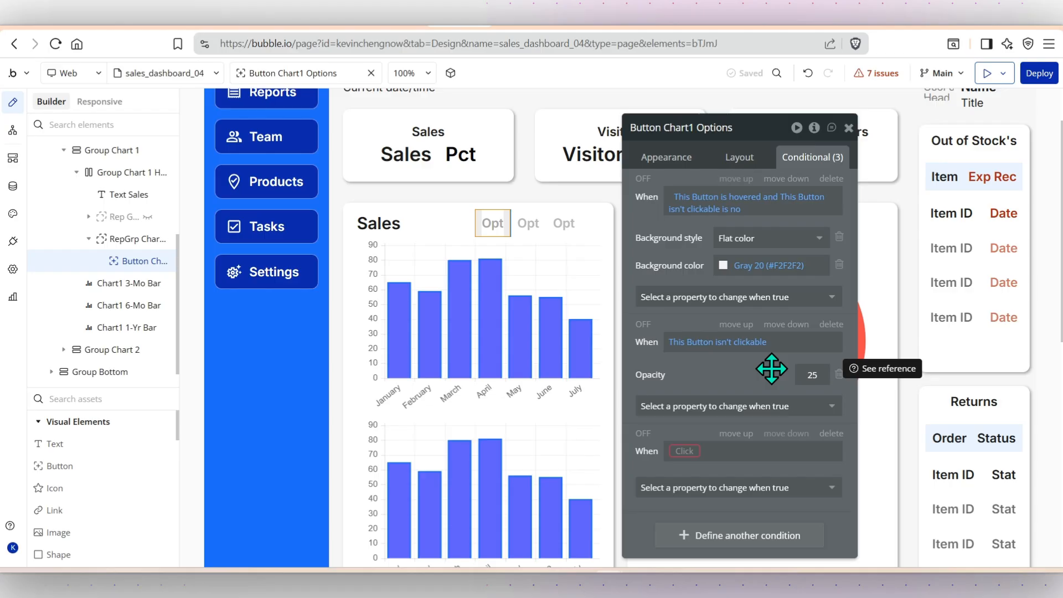
pyautogui.click(684, 452)
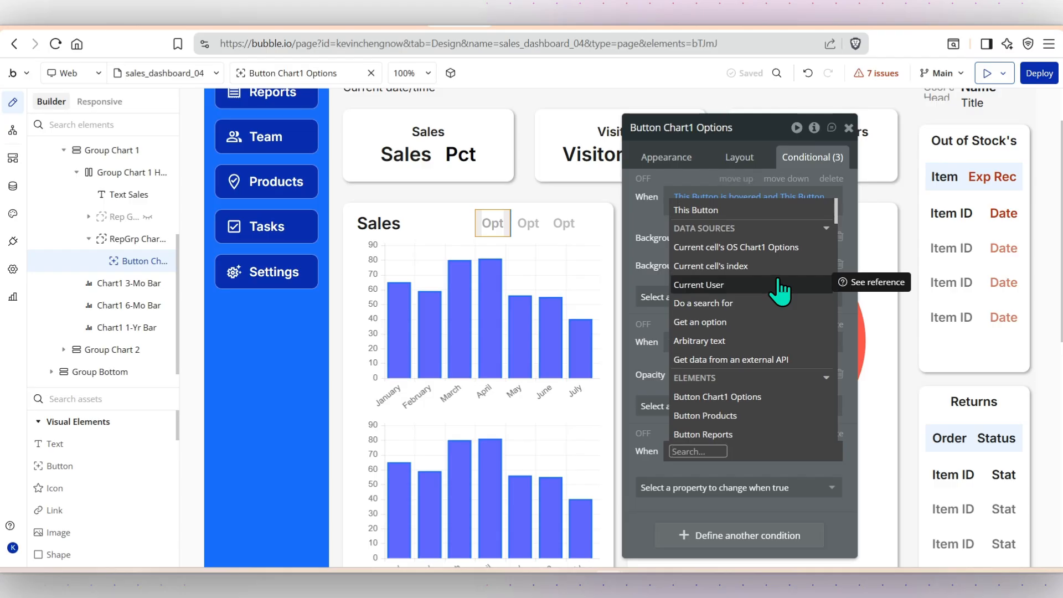
pyautogui.write('Group')
pyautogui.click(775, 267)
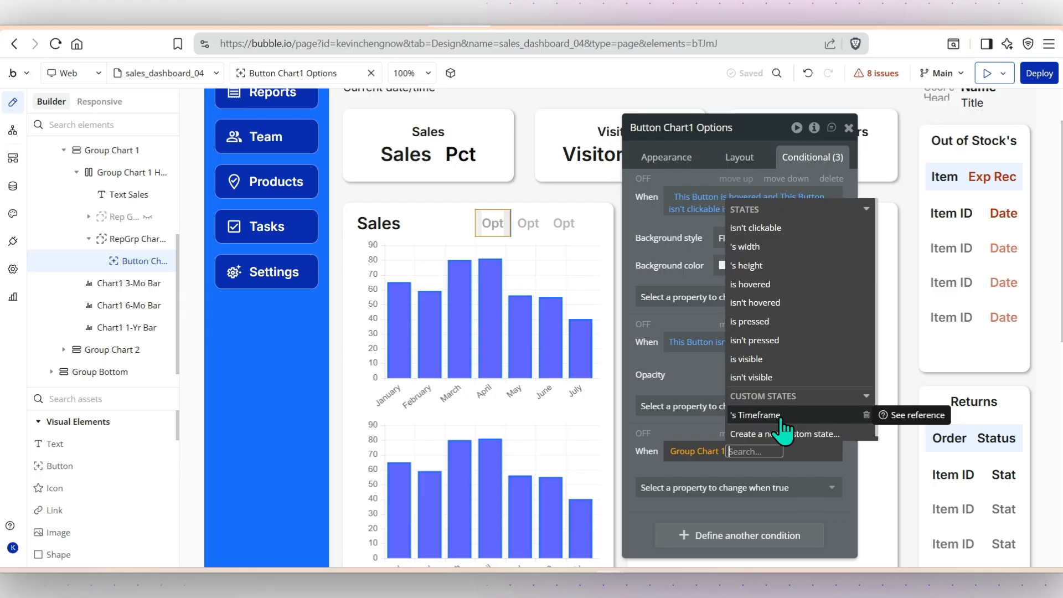
pyautogui.click(783, 416)
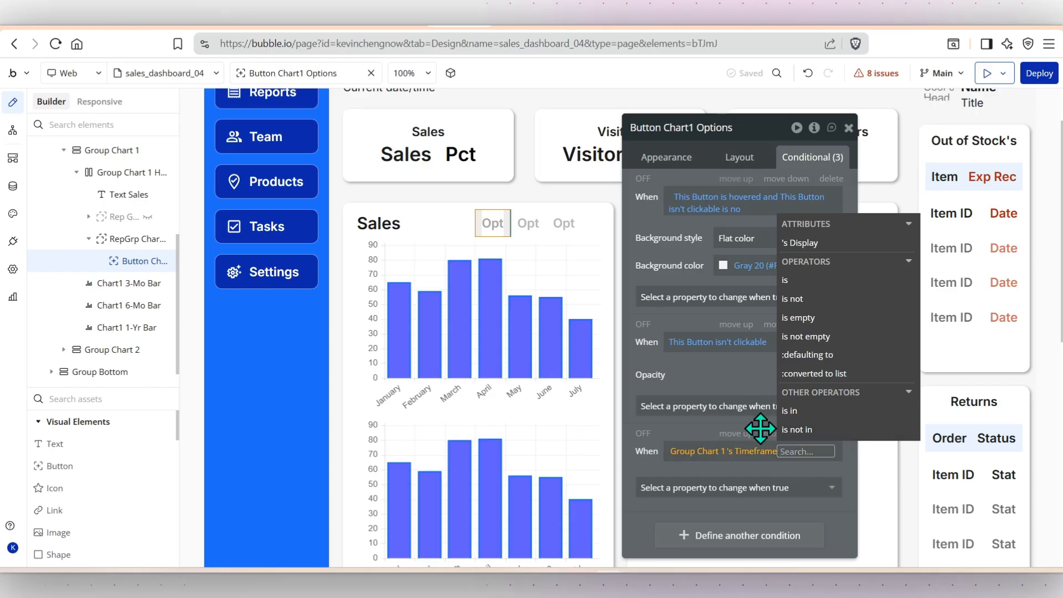
pyautogui.click(797, 280)
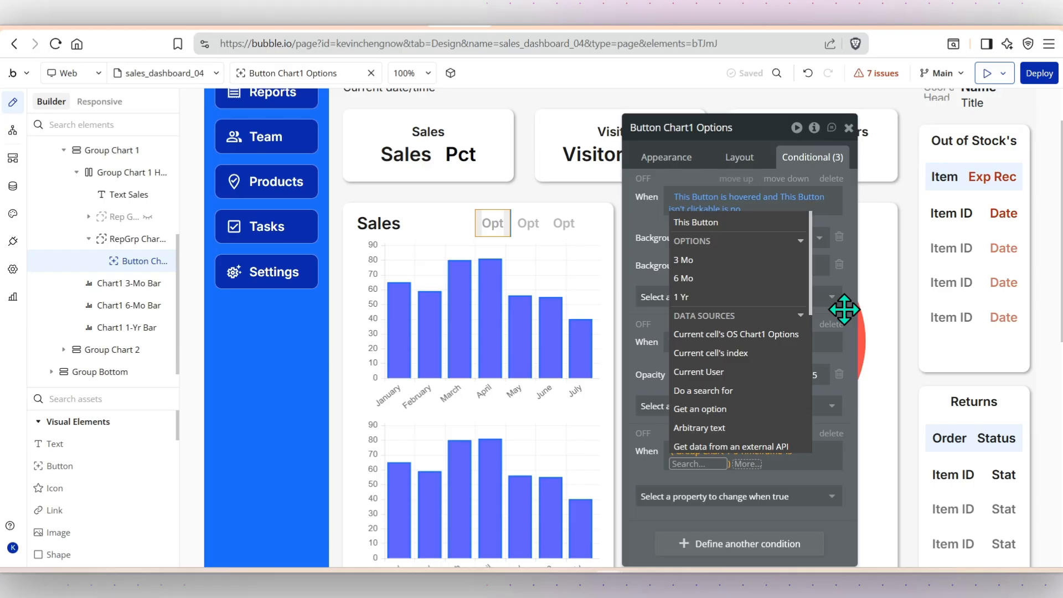
pyautogui.moveTo(777, 340)
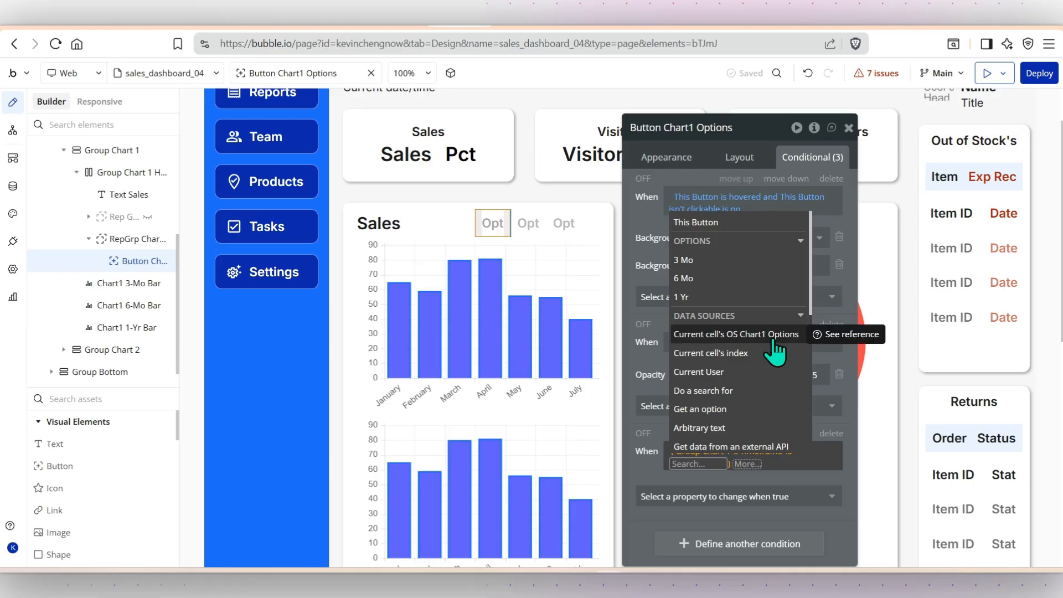
pyautogui.click(774, 334)
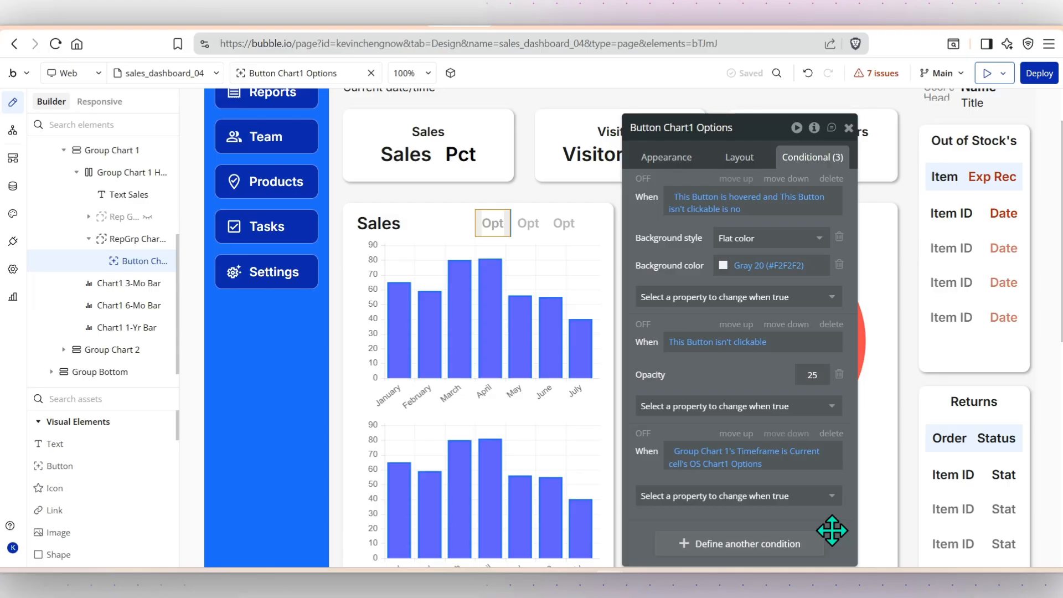
# Step: Move the option button's Timeframe condition to the head of the condition order, above the hover and not-clickable conditions
pyautogui.click(829, 496)
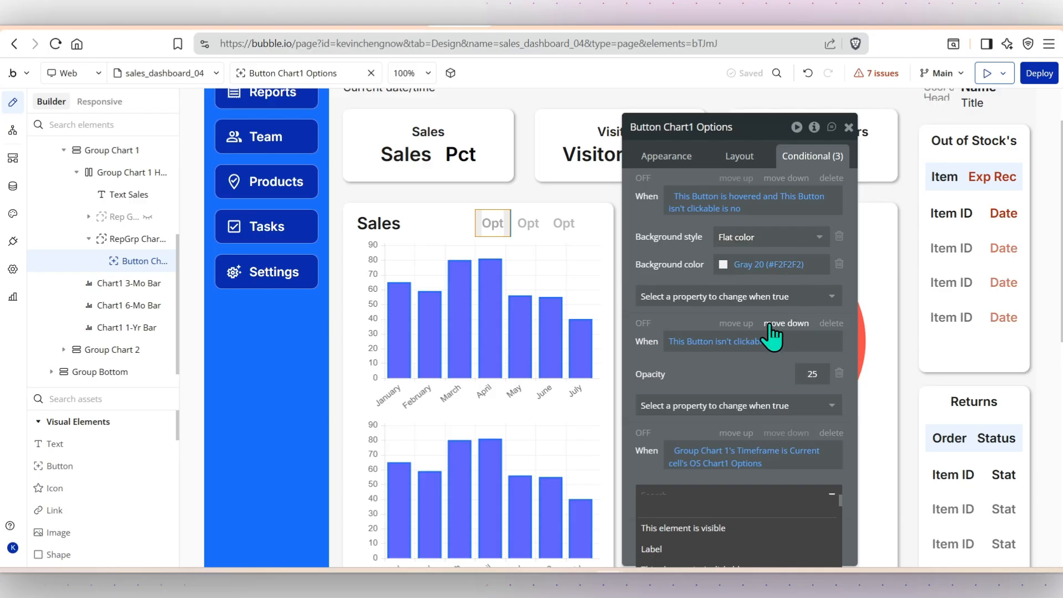
pyautogui.click(738, 434)
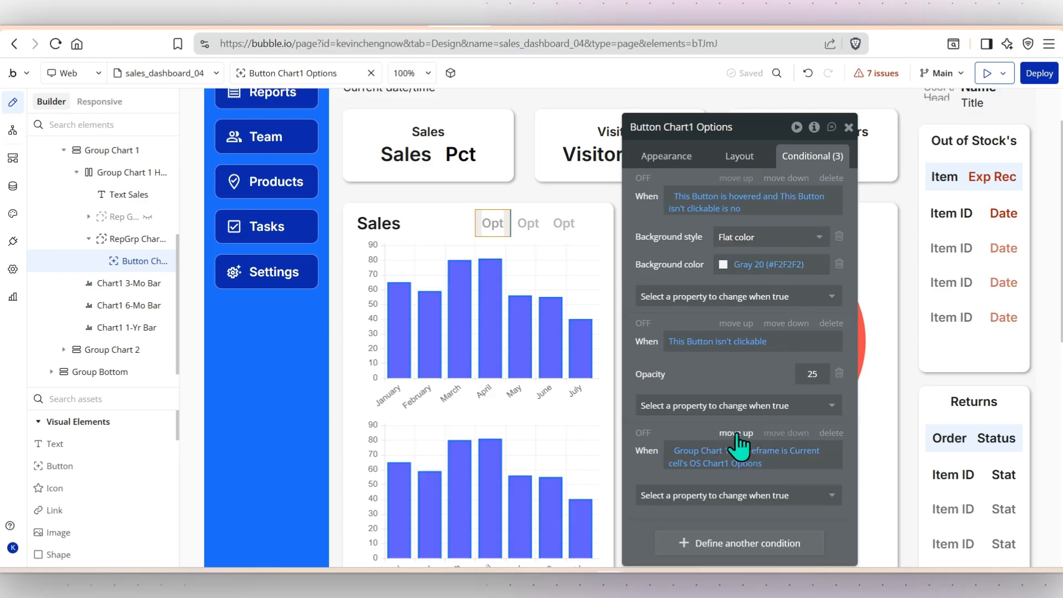
pyautogui.click(738, 434)
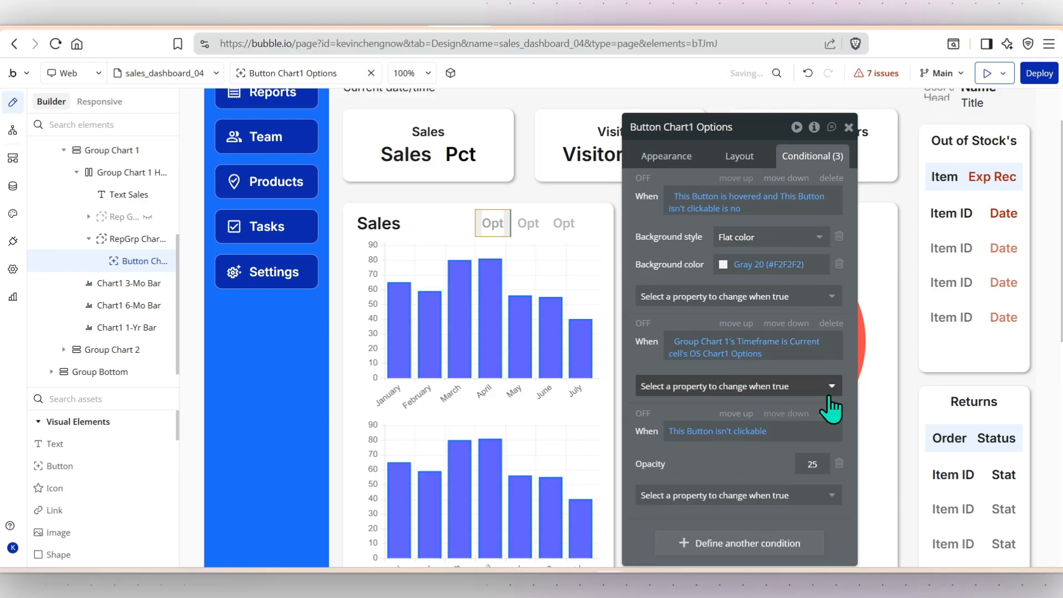
pyautogui.click(737, 324)
# Step: Make the option button's Timeframe condition change the font color to Gray 80 (#000000)
pyautogui.click(830, 242)
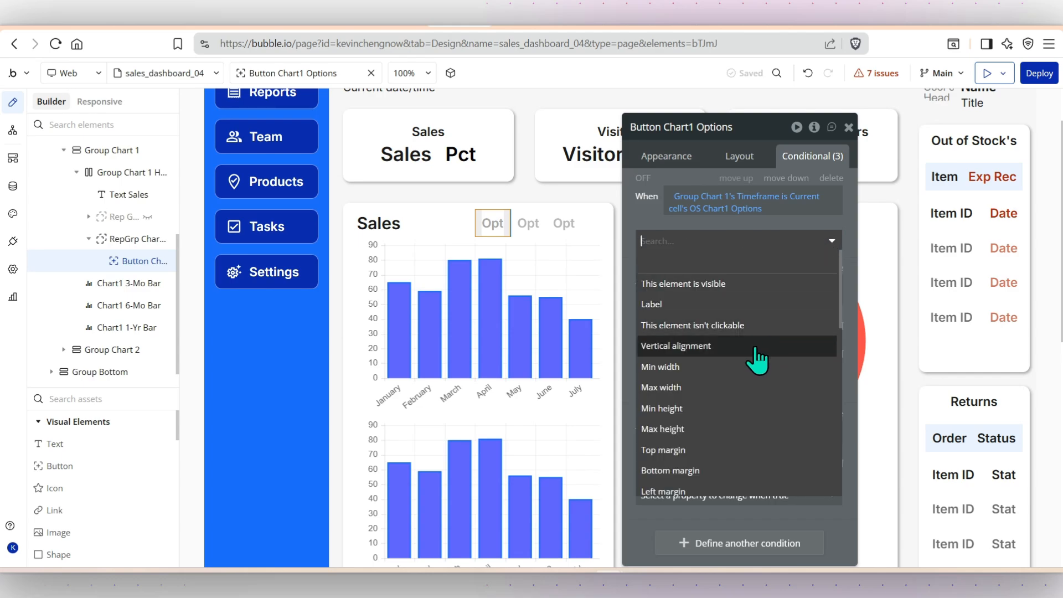
pyautogui.scroll(-3, 757, 360)
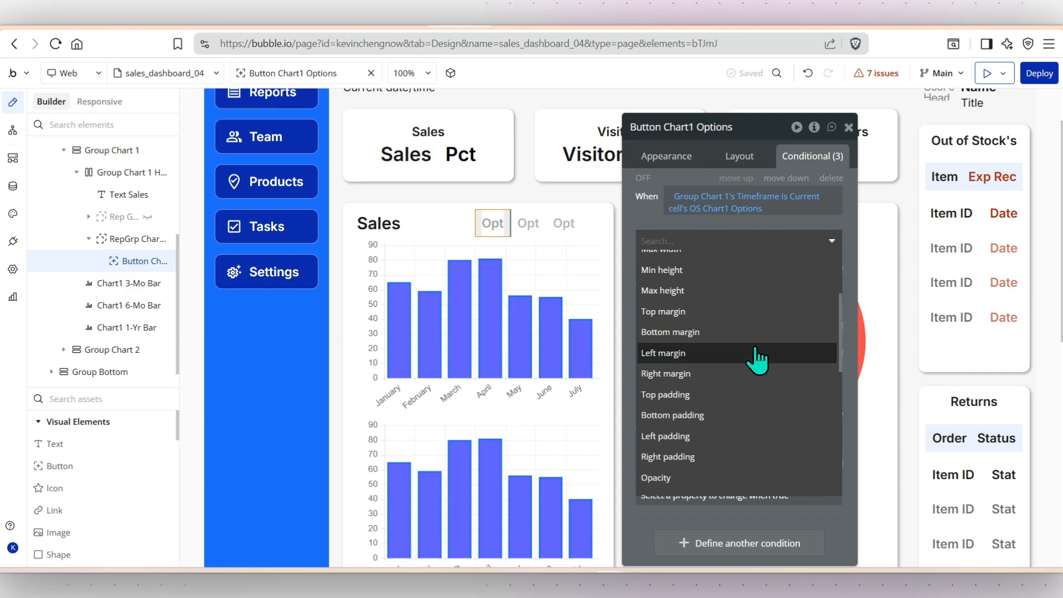
pyautogui.scroll(-3, 757, 360)
pyautogui.scroll(-2, 754, 374)
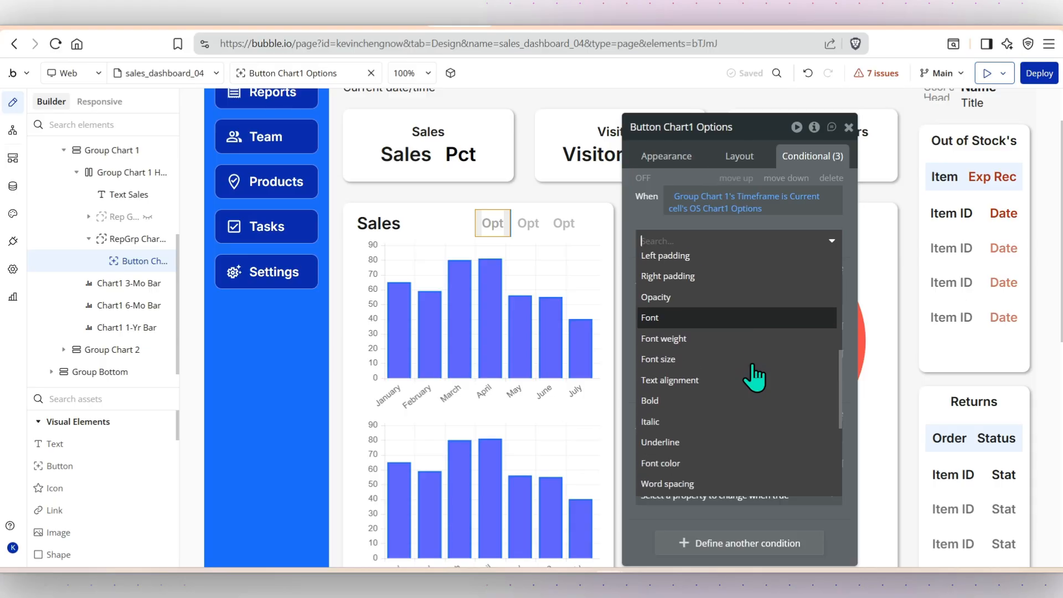
pyautogui.click(749, 435)
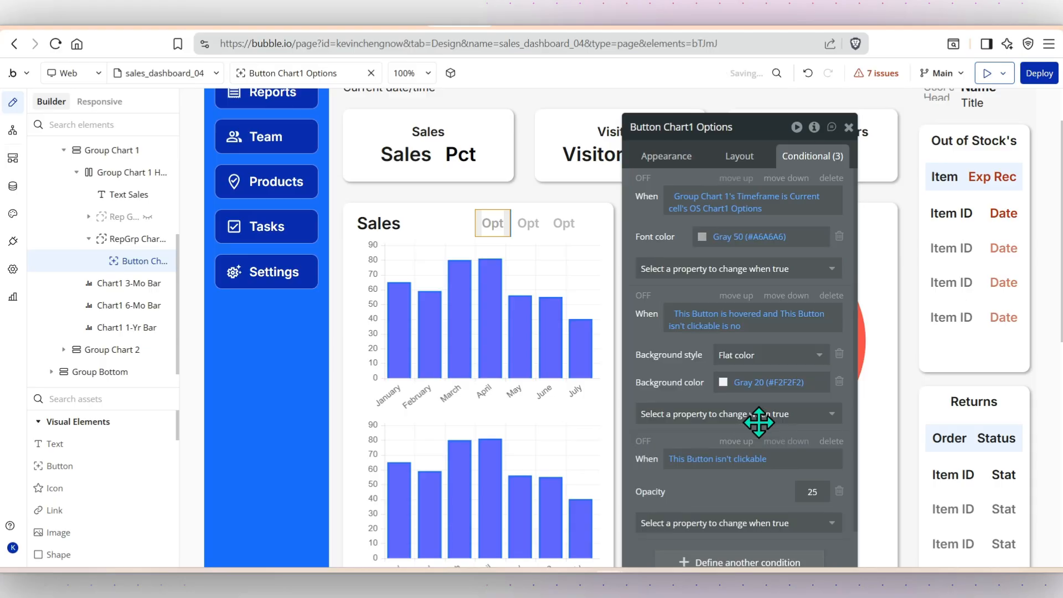
pyautogui.click(701, 242)
pyautogui.click(816, 508)
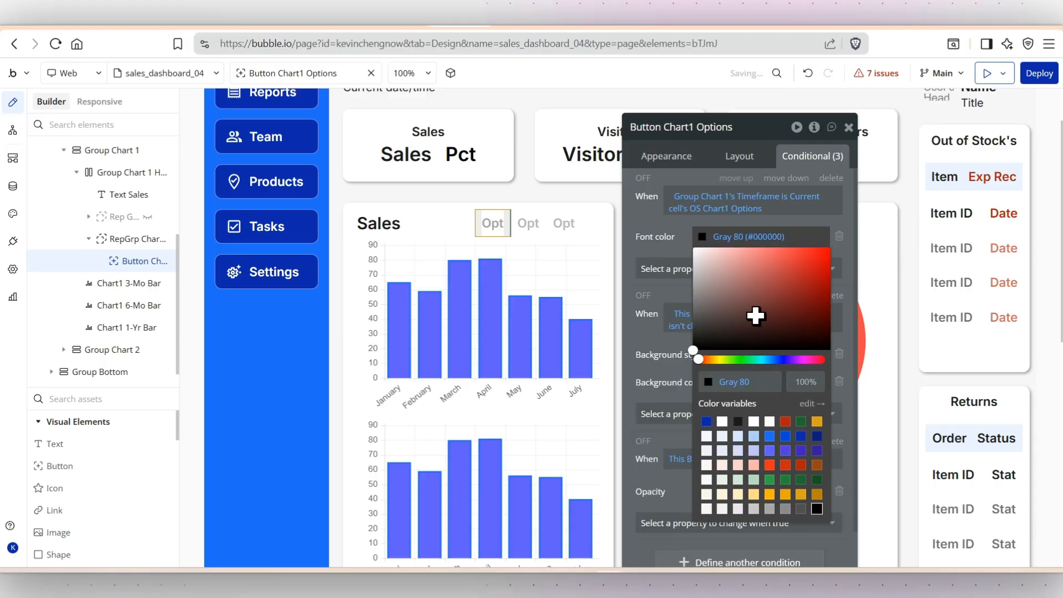
pyautogui.click(640, 224)
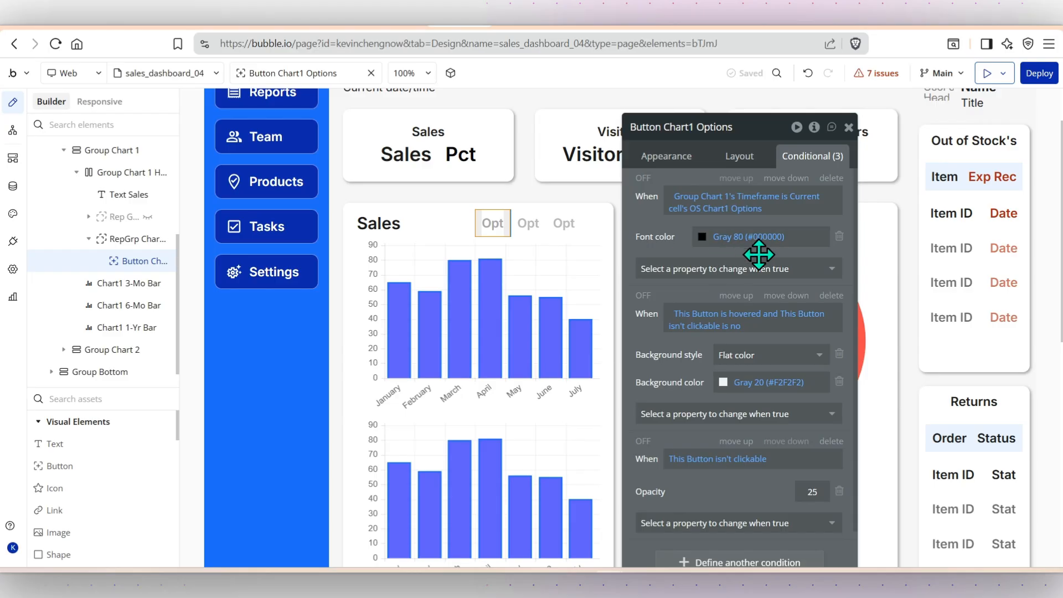
# Step: Add a solid border of width 1 on all sides, colored Gray 80 (#000000), to the button's Timeframe condition
pyautogui.click(742, 269)
pyautogui.scroll(-4, 773, 422)
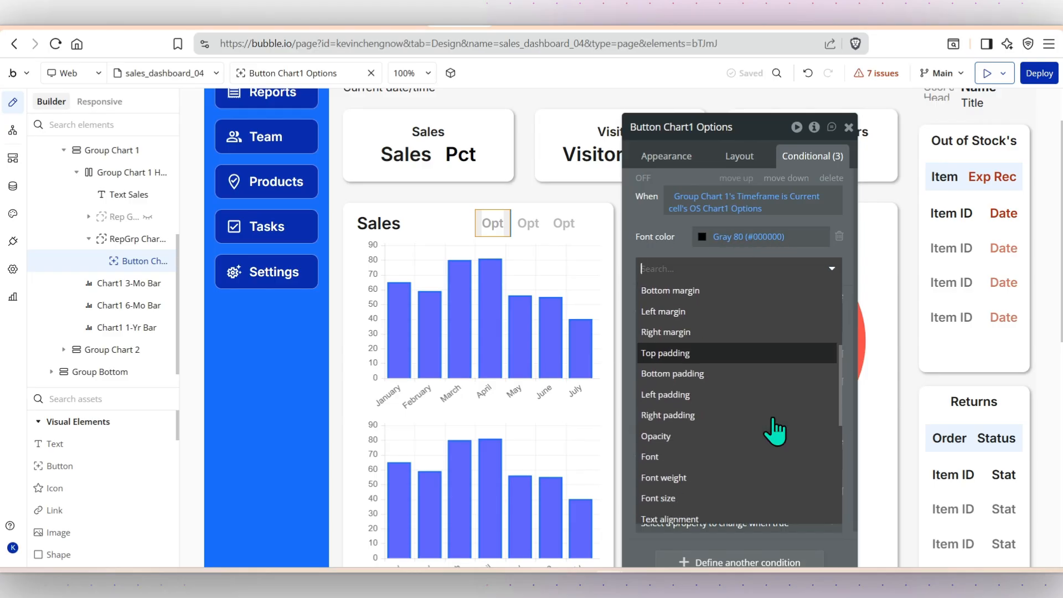
pyautogui.click(773, 423)
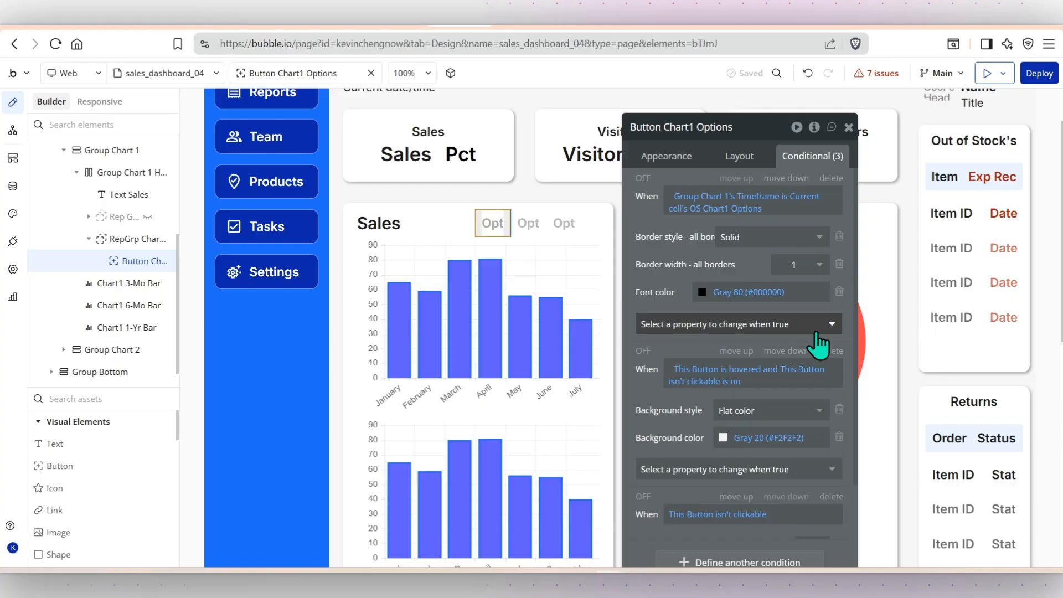
pyautogui.click(816, 325)
pyautogui.scroll(-6, 775, 474)
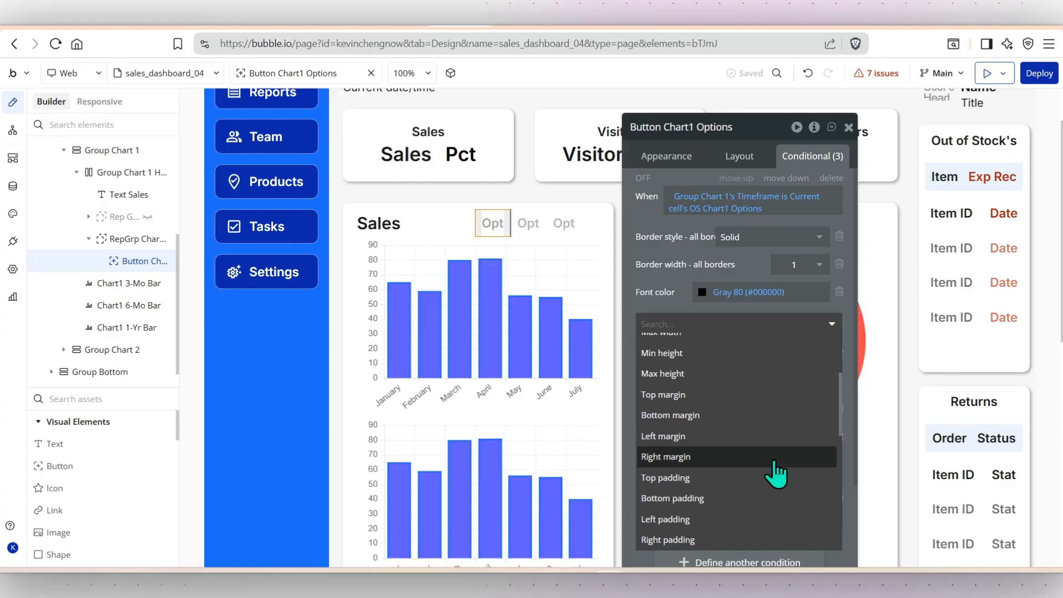
pyautogui.click(773, 476)
pyautogui.click(837, 507)
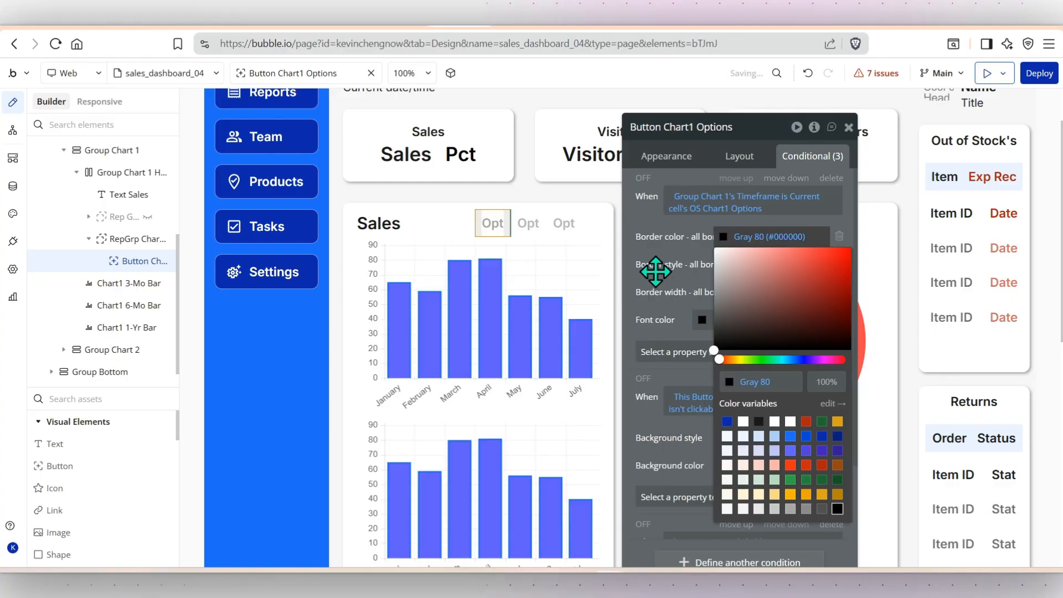
pyautogui.click(645, 249)
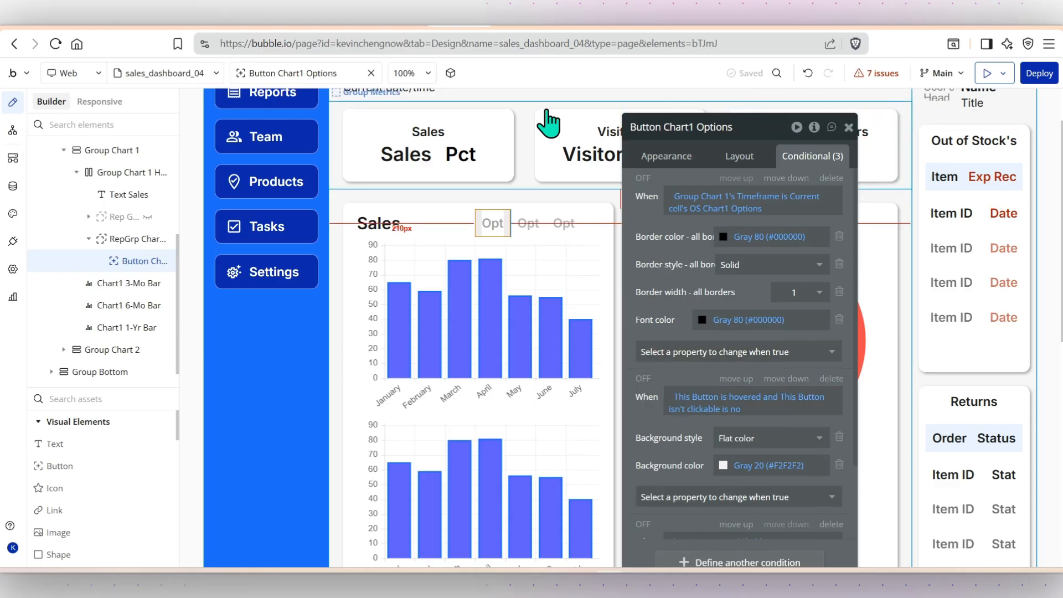
# Step: Switch to the dashboard preview and reload it to check the styling of the Sales timeframe buttons
pyautogui.click(509, 22)
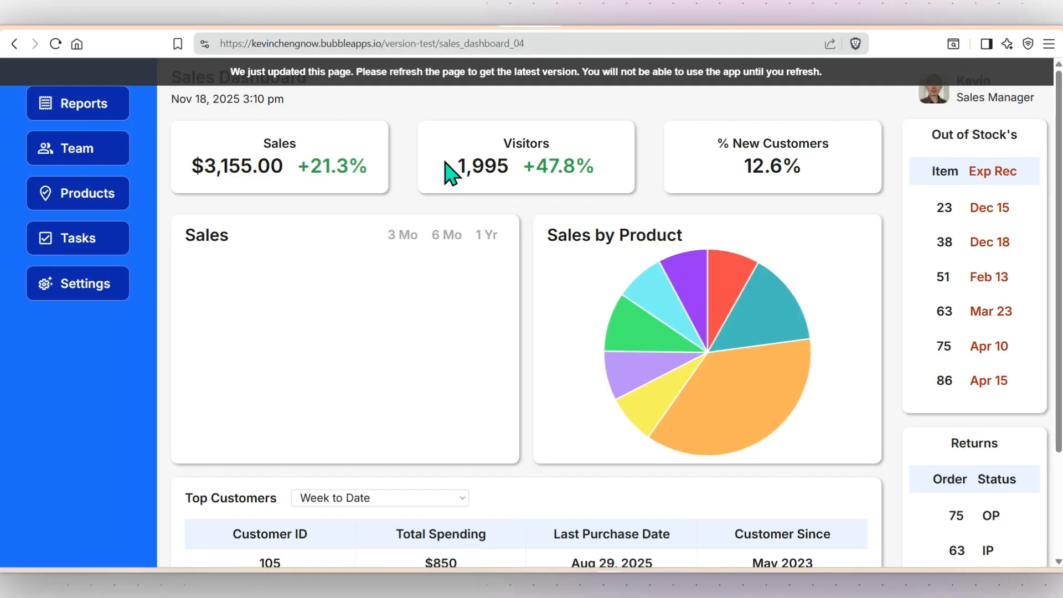
pyautogui.click(57, 46)
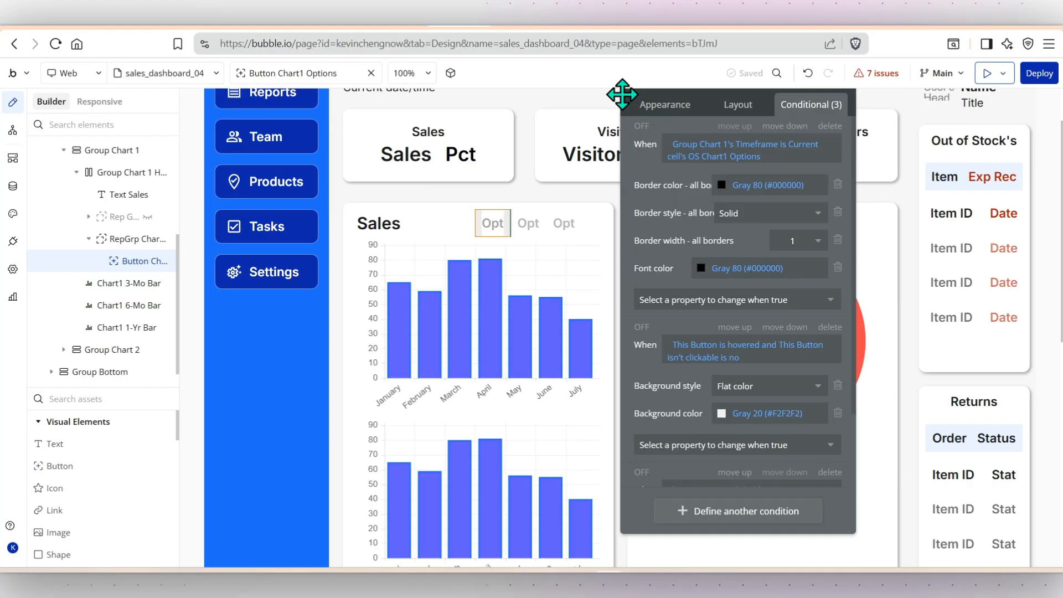
# Step: Create a click workflow for Button Chart1 Options in the editor and give it a Set state action
pyautogui.moveTo(617, 95); pyautogui.dragTo(622, 118)
pyautogui.click(677, 134)
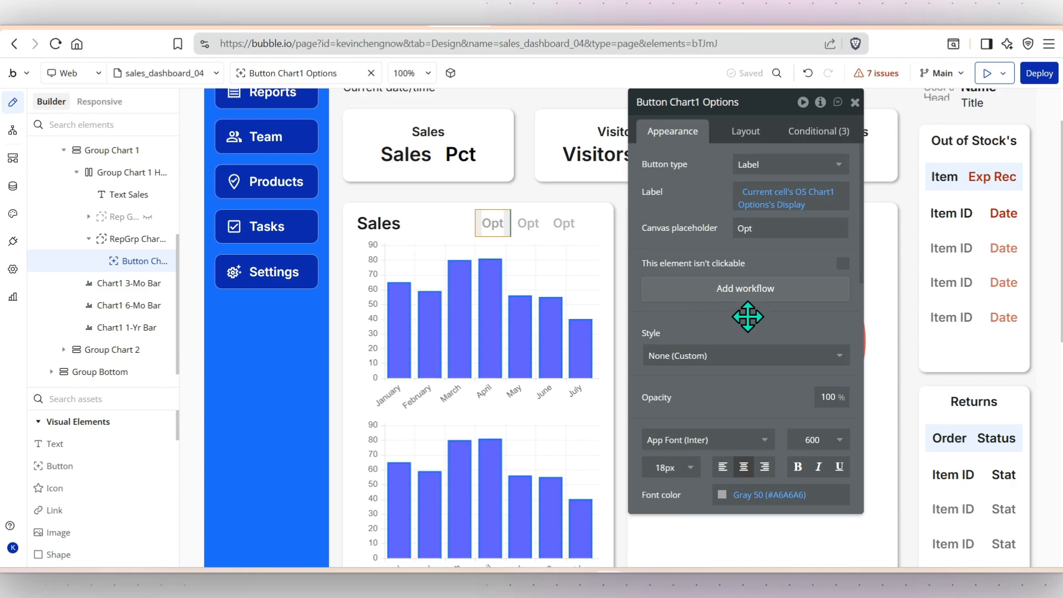
pyautogui.click(751, 289)
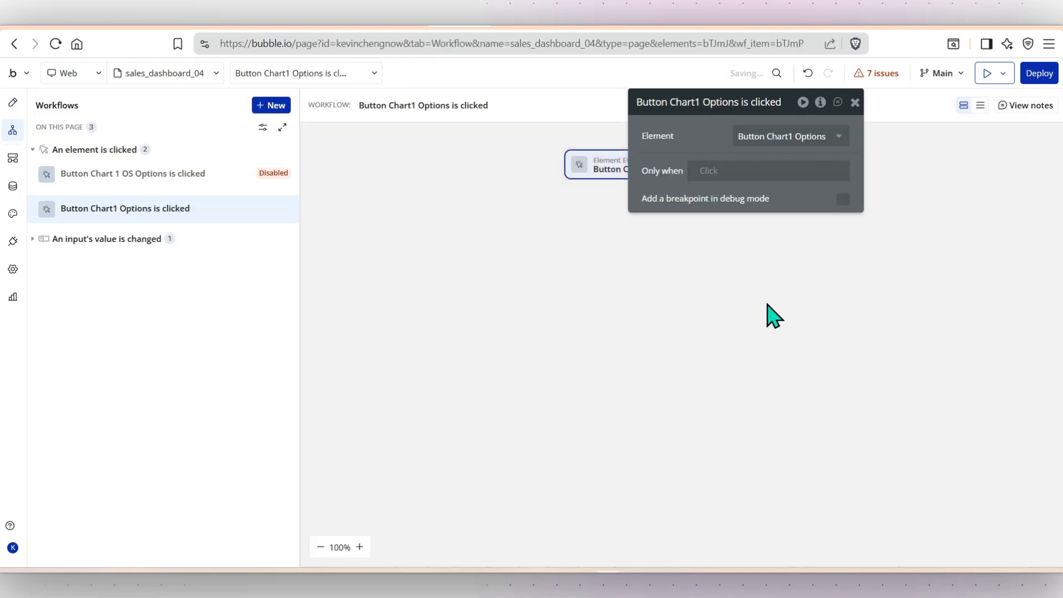
pyautogui.moveTo(787, 339)
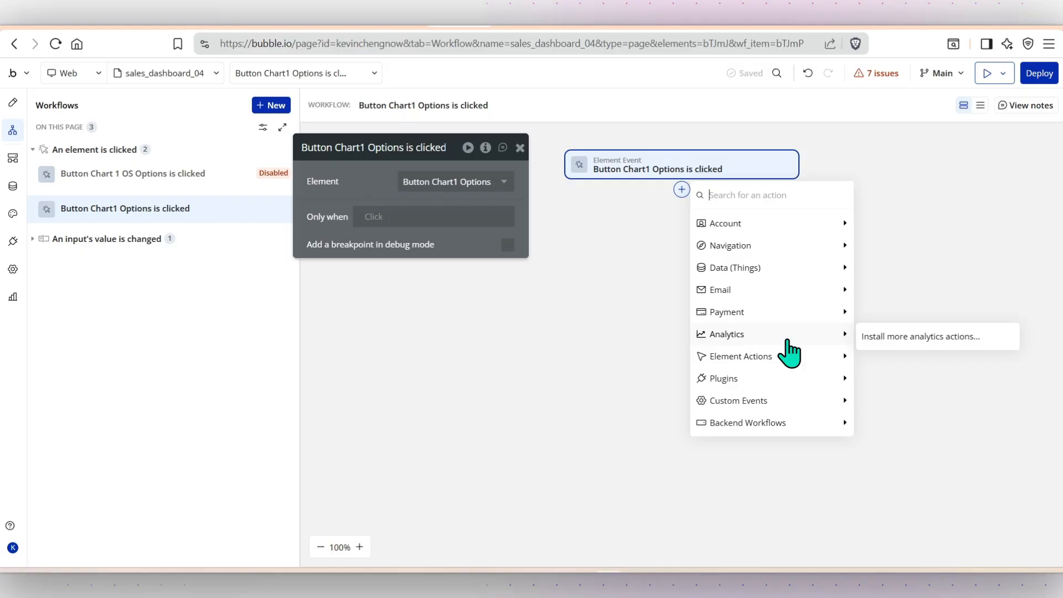
pyautogui.click(966, 260)
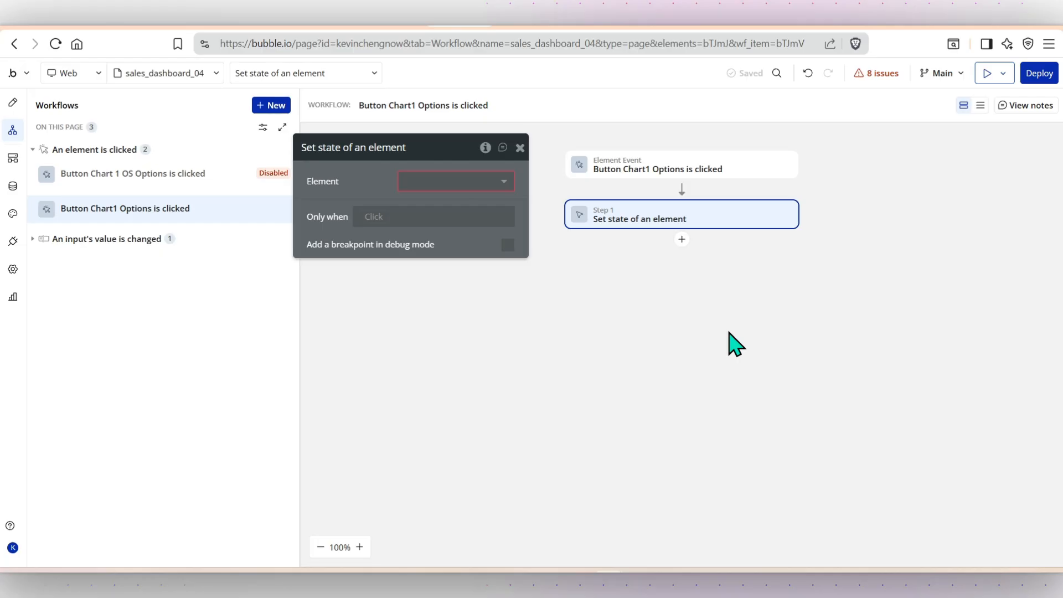
# Step: Configure the action to set Group Chart 1's Timeframe state to Current cell's OS Chart1 Options
pyautogui.click(496, 188)
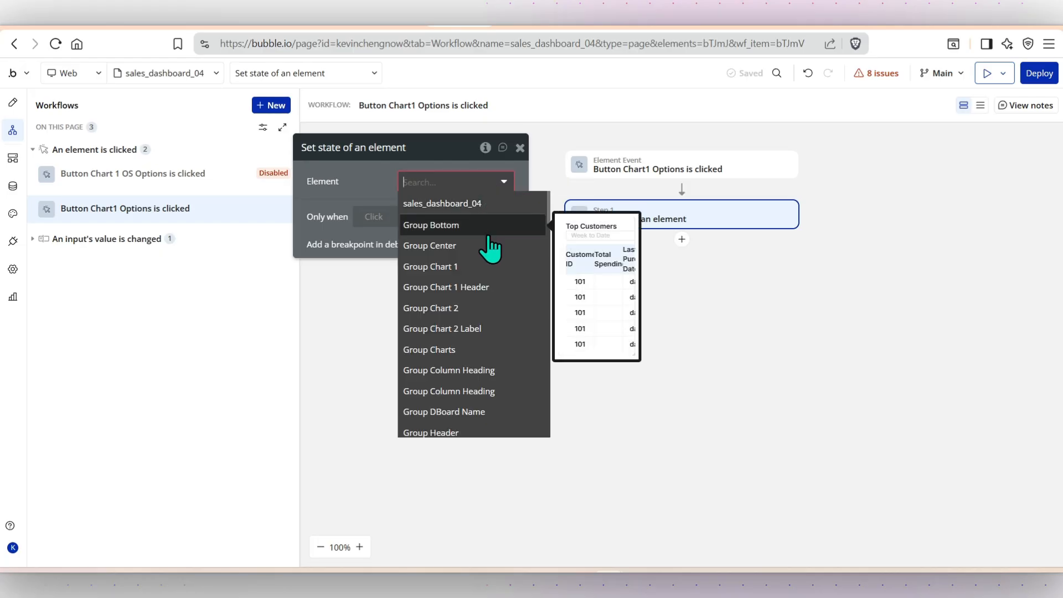
pyautogui.click(488, 266)
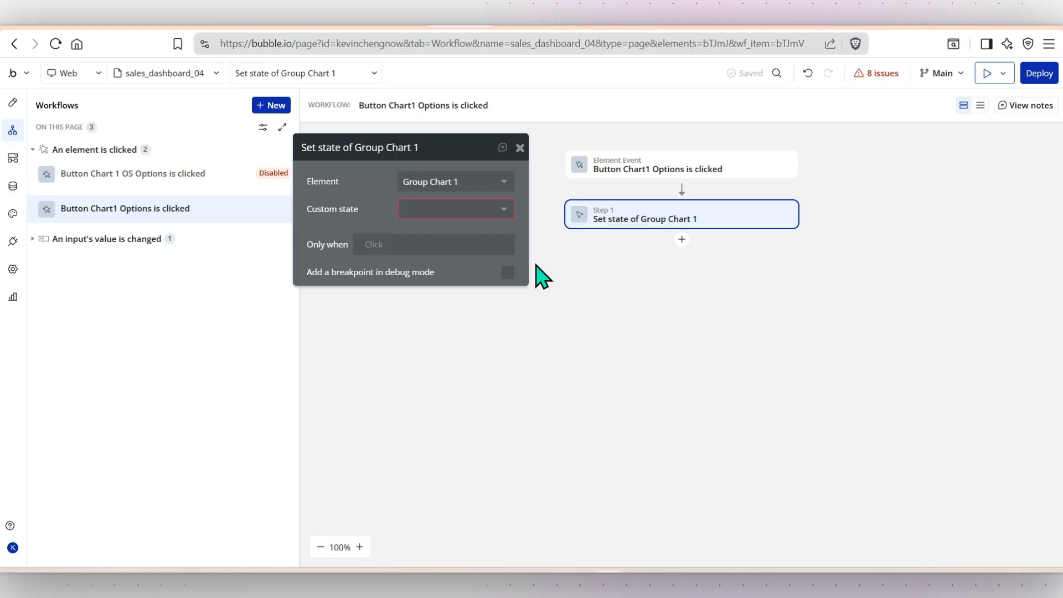
pyautogui.click(501, 211)
pyautogui.click(483, 235)
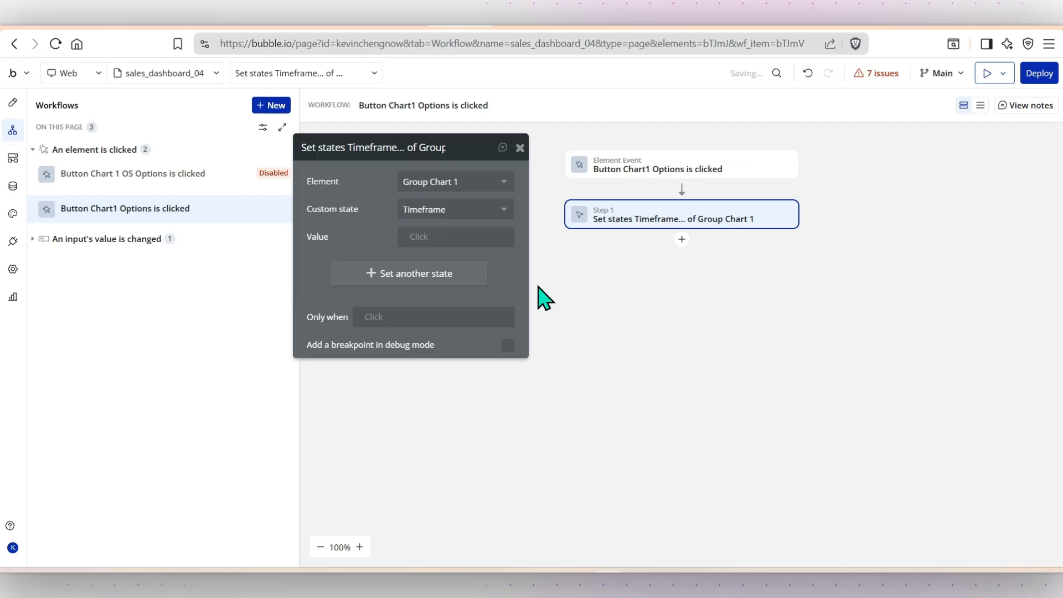
pyautogui.click(420, 237)
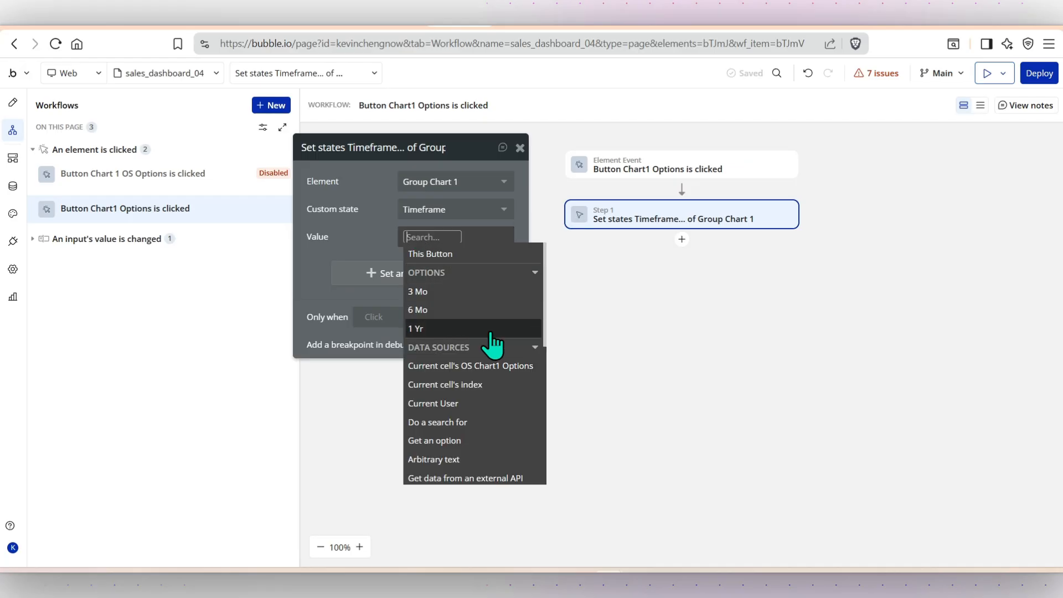
pyautogui.click(503, 367)
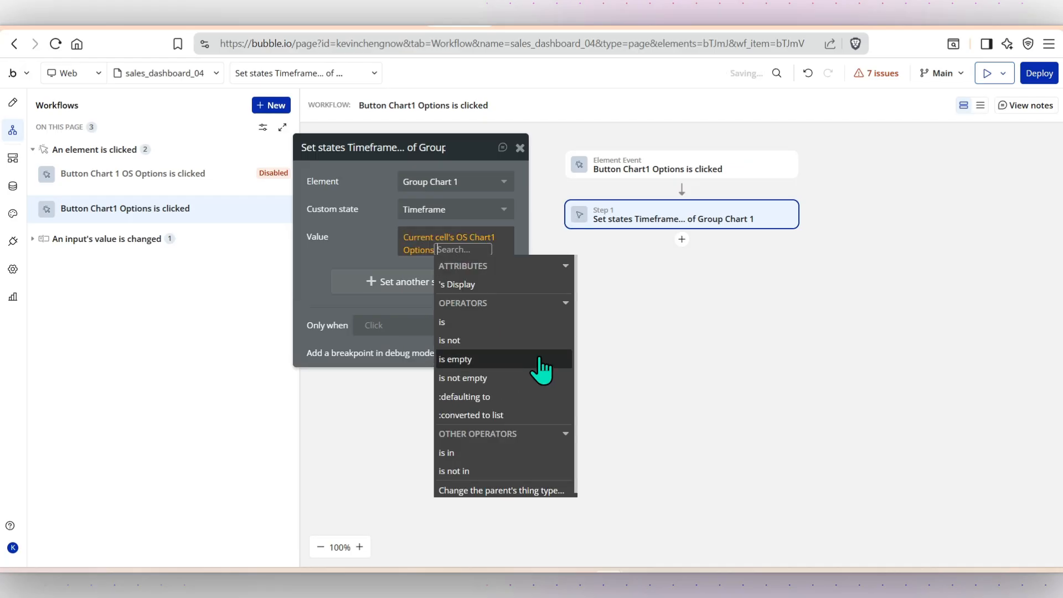
pyautogui.click(356, 238)
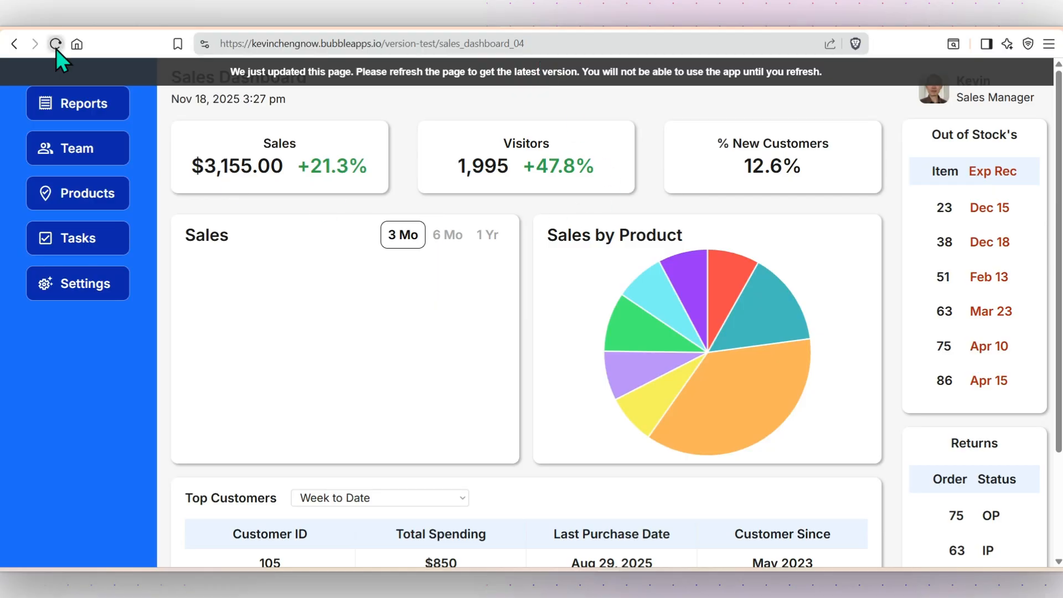
# Step: Reload the dashboard preview and test the Sales chart's timeframe selector with 6 Mo and 1 Yr
pyautogui.click(55, 44)
pyautogui.click(446, 243)
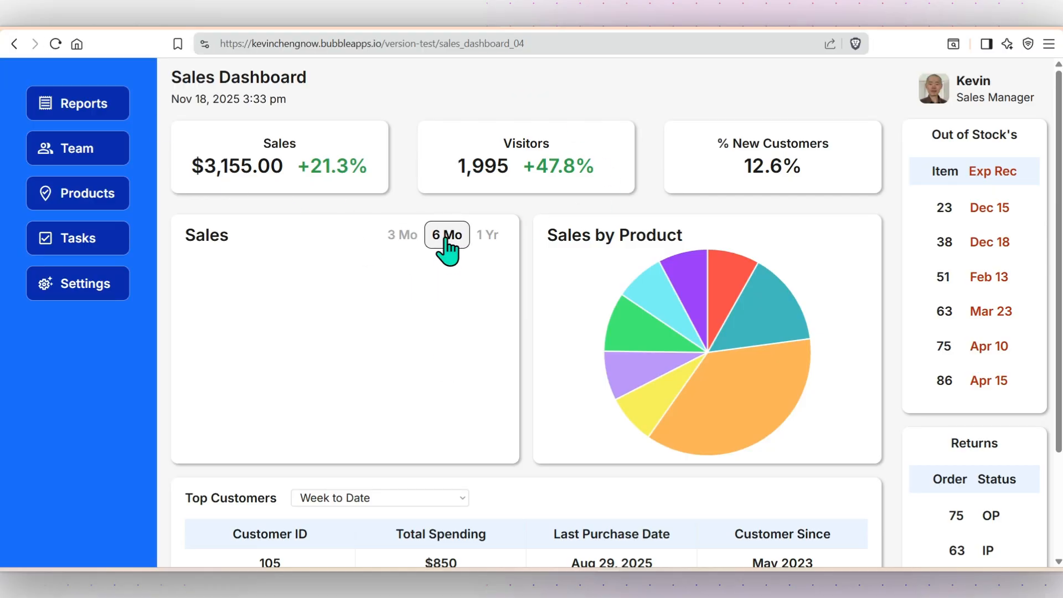
pyautogui.click(488, 236)
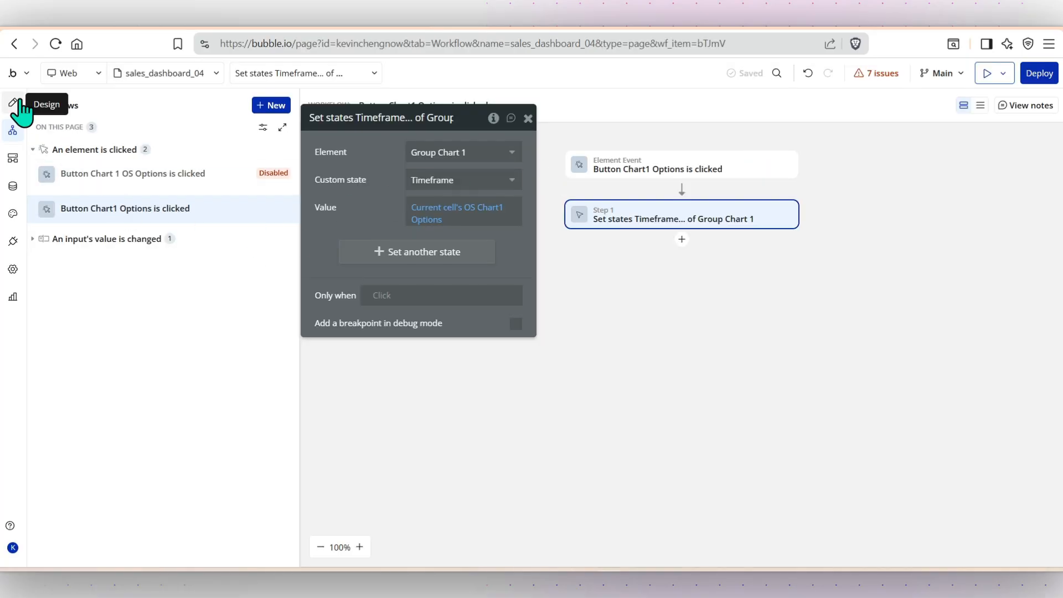
# Step: Return to the page design and add a new condition to the Chart1 3-Mo Bar chart
pyautogui.click(12, 101)
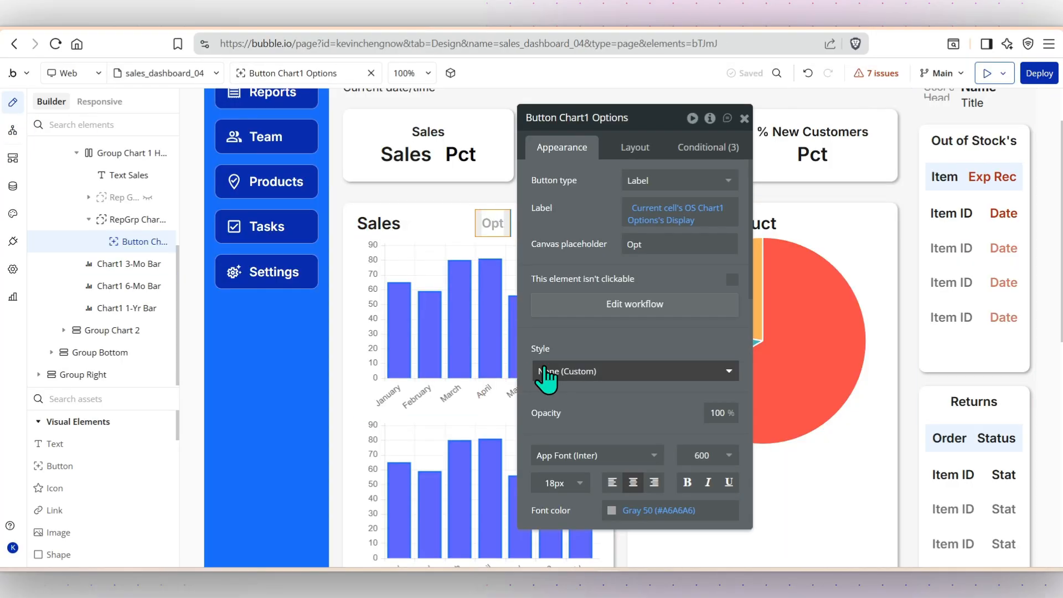
pyautogui.click(745, 119)
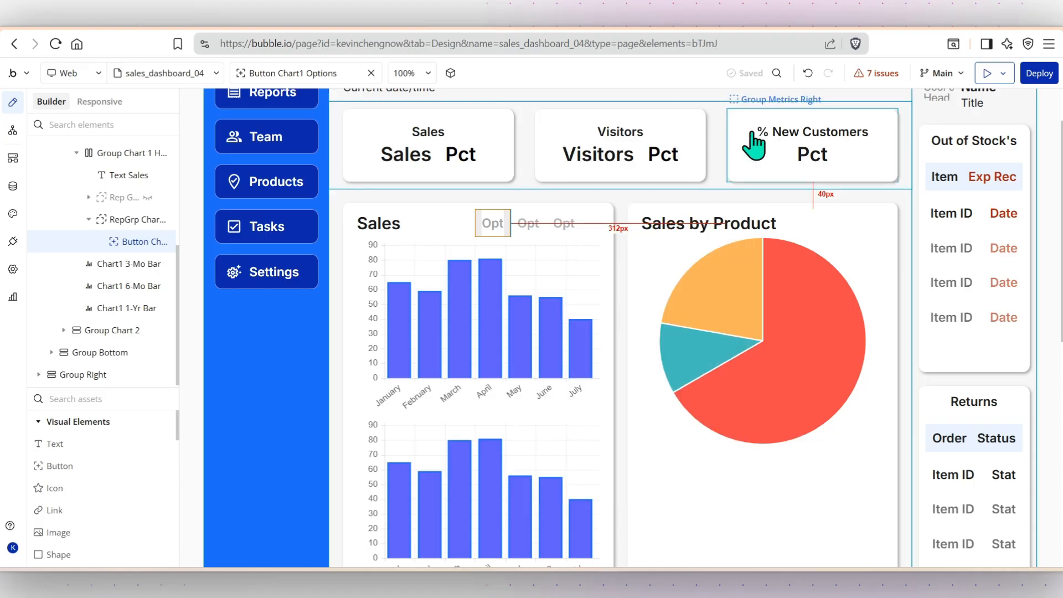
pyautogui.click(481, 313)
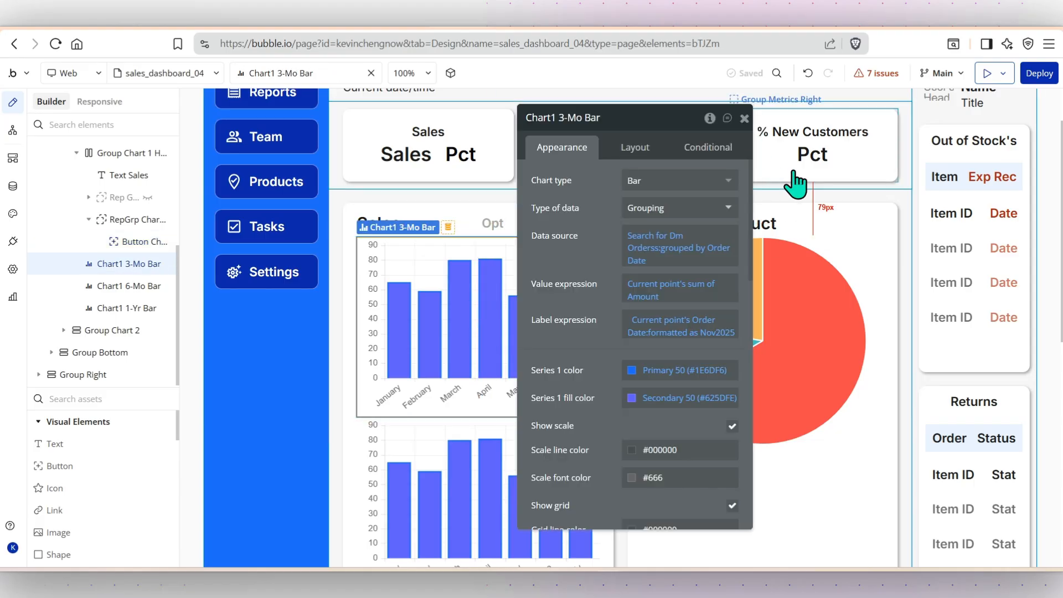
pyautogui.click(716, 147)
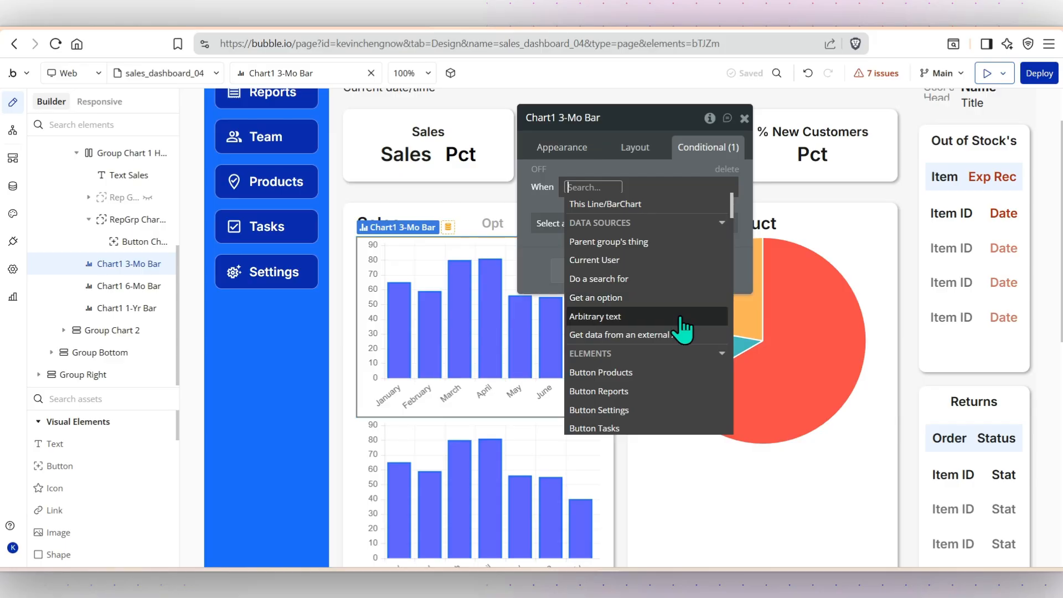
# Step: Define the Chart1 3-Mo Bar condition so the element is visible when Group Chart 1's Timeframe is 3 Mo
pyautogui.write('G')
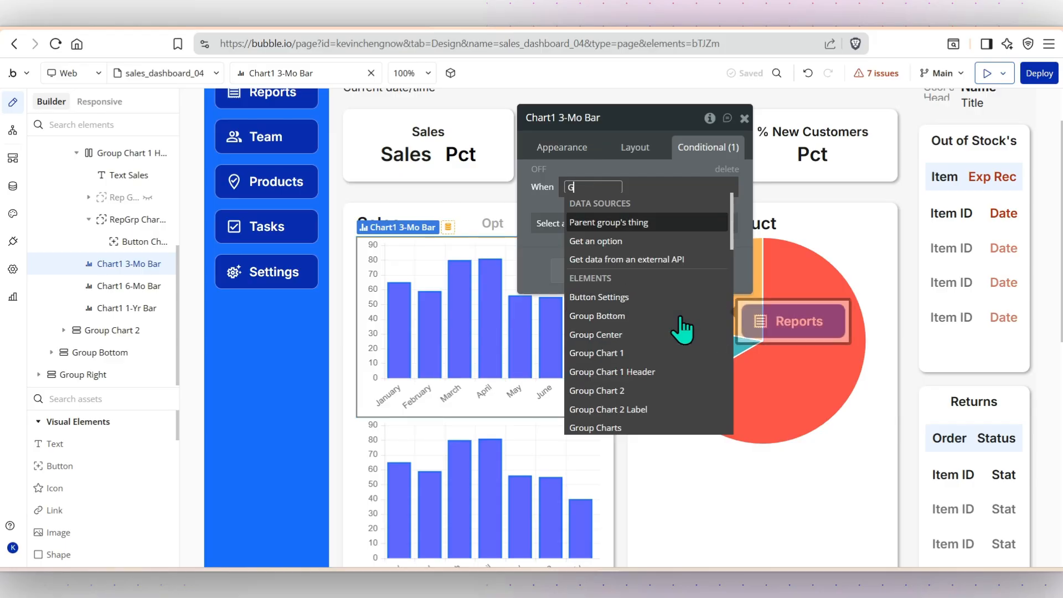
pyautogui.write('roup')
pyautogui.click(579, 302)
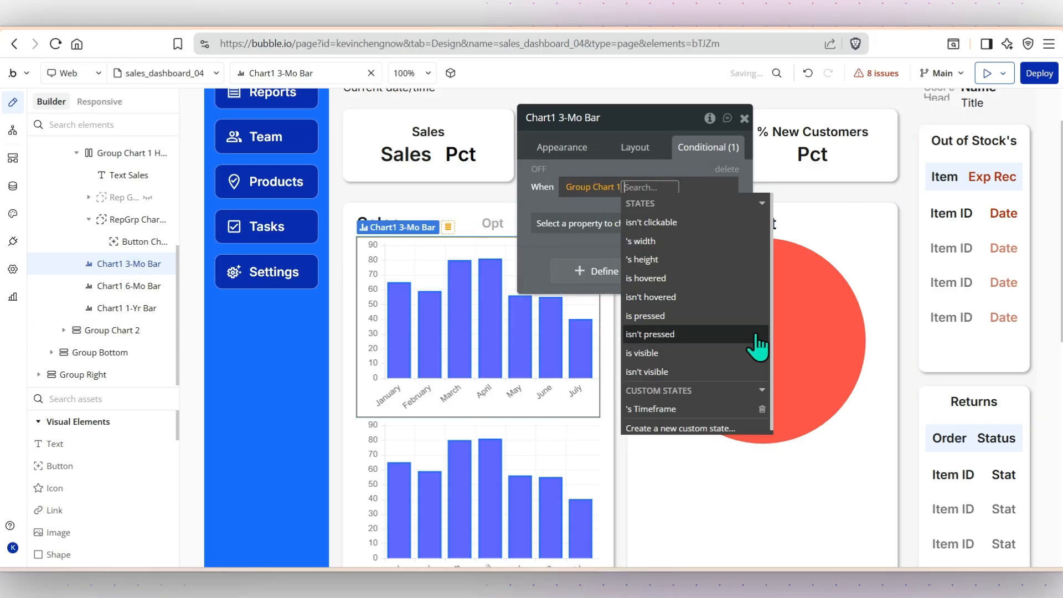
pyautogui.click(692, 410)
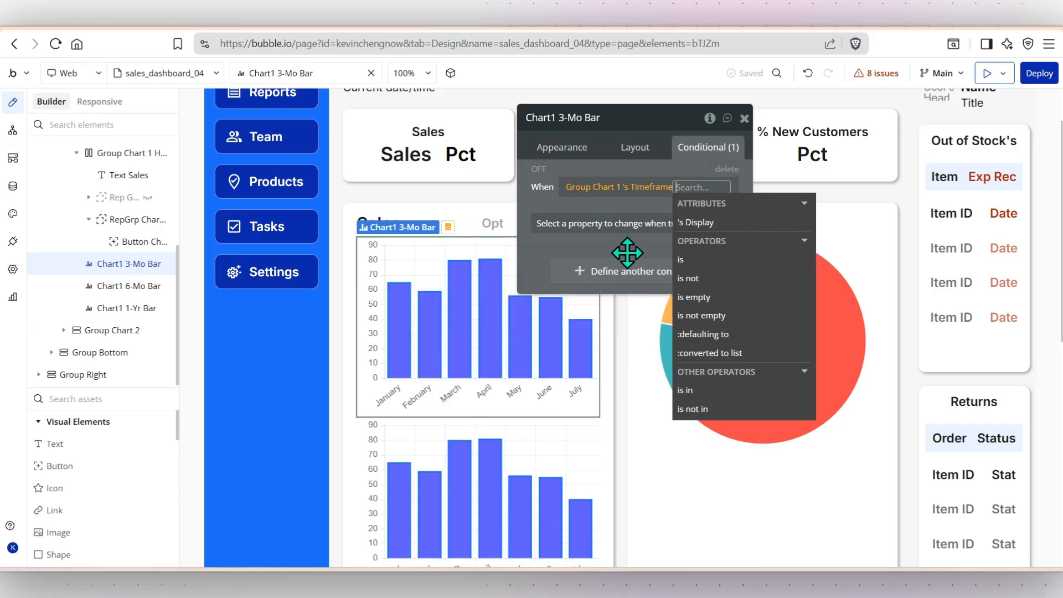
pyautogui.click(687, 259)
pyautogui.click(677, 254)
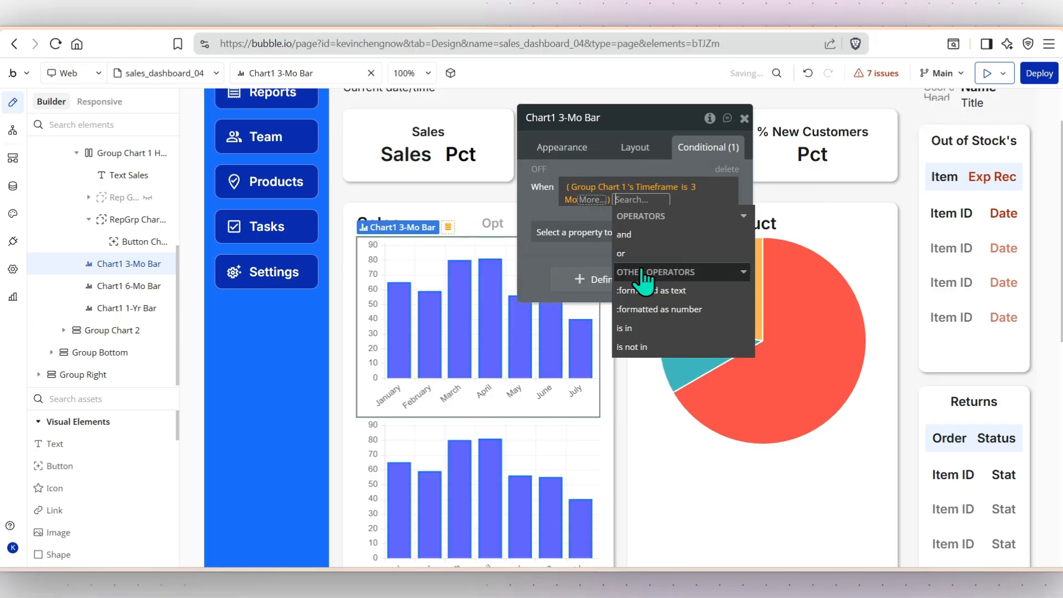
pyautogui.click(729, 225)
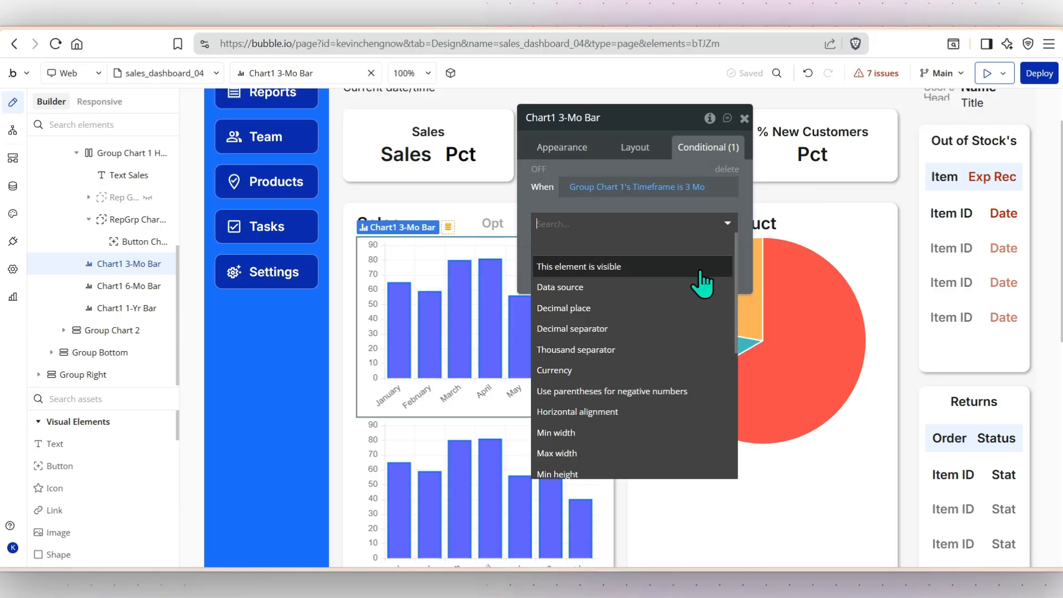
pyautogui.click(638, 269)
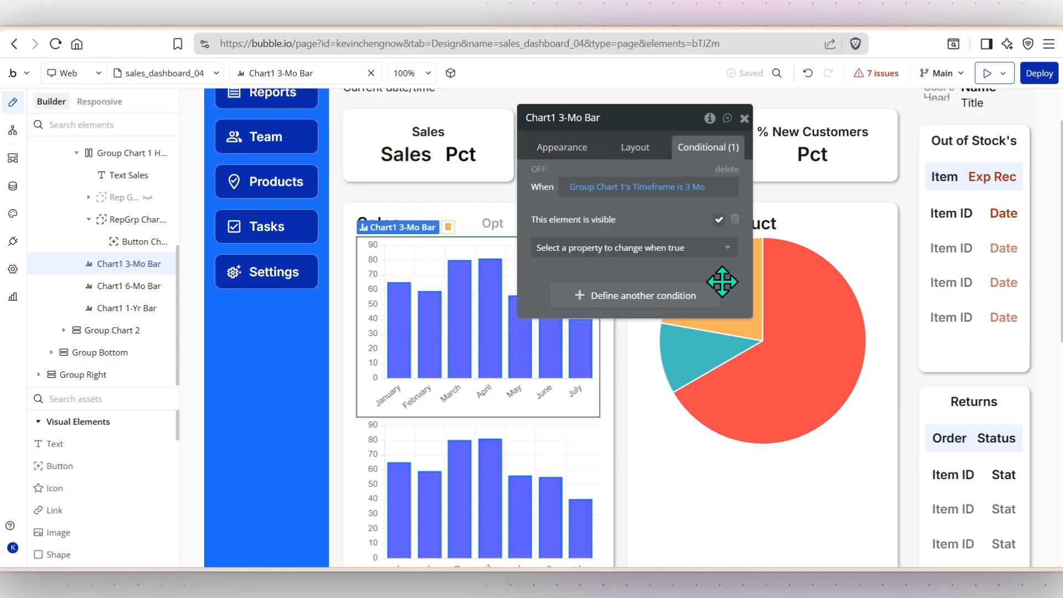
pyautogui.click(744, 119)
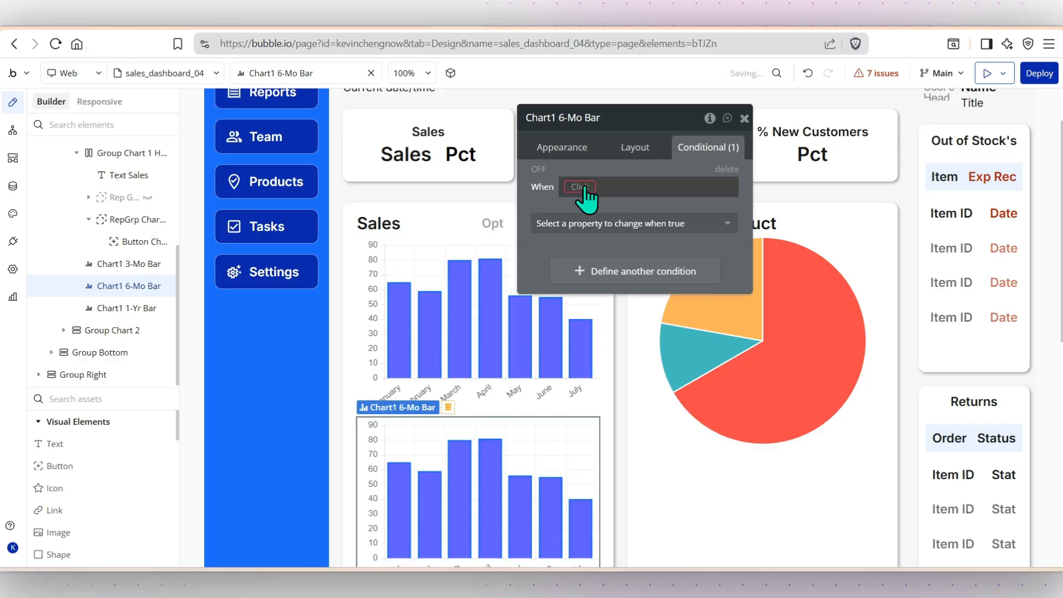
# Step: Add a condition making Chart1 6-Mo Bar visible when Group Chart 1's Timeframe is 6 Mo
pyautogui.click(579, 188)
pyautogui.write('Grou')
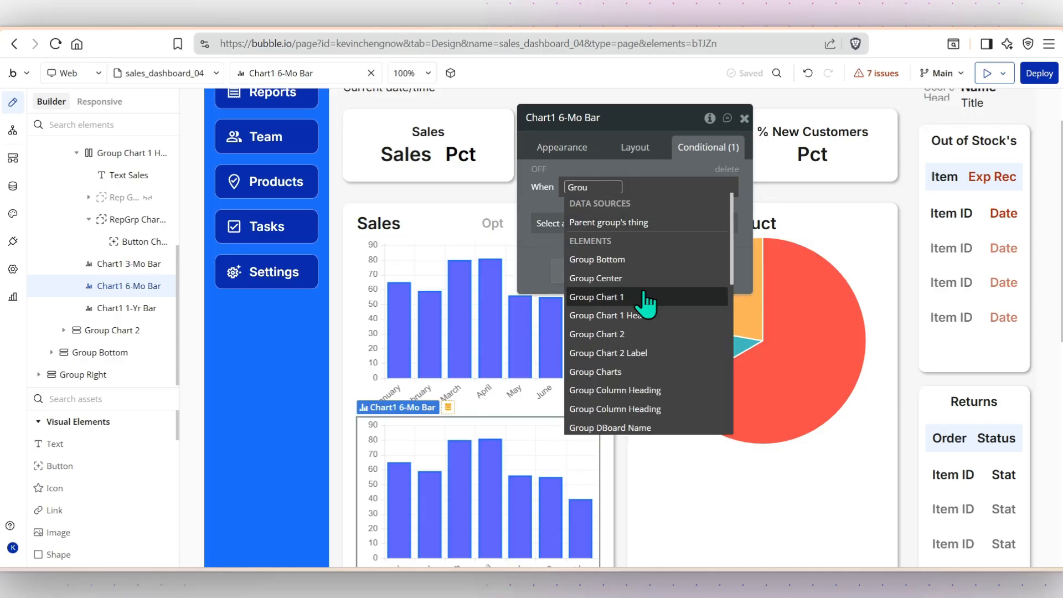
pyautogui.click(644, 297)
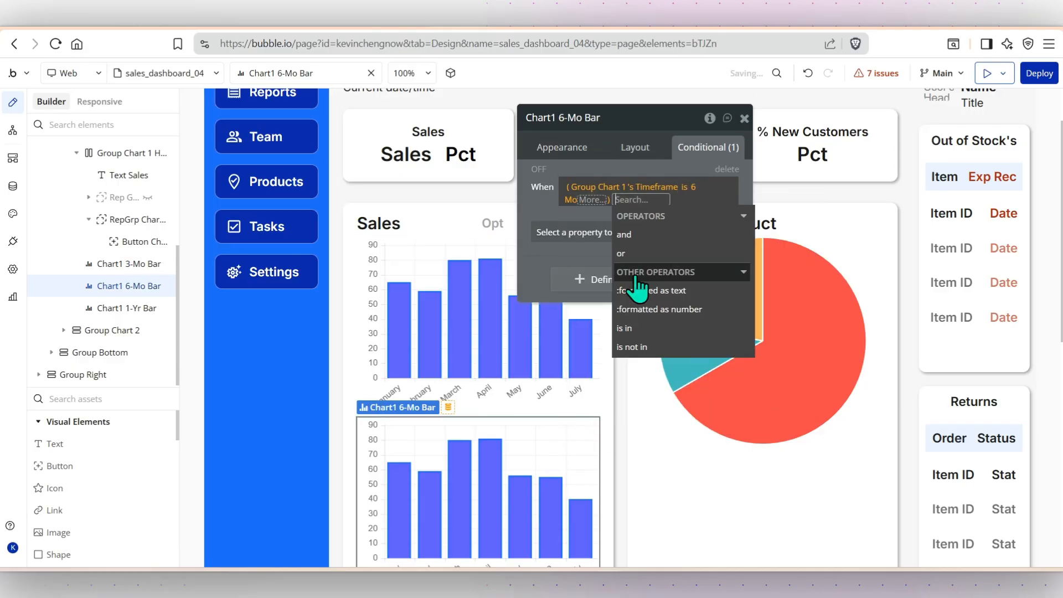
pyautogui.click(541, 261)
pyautogui.click(719, 224)
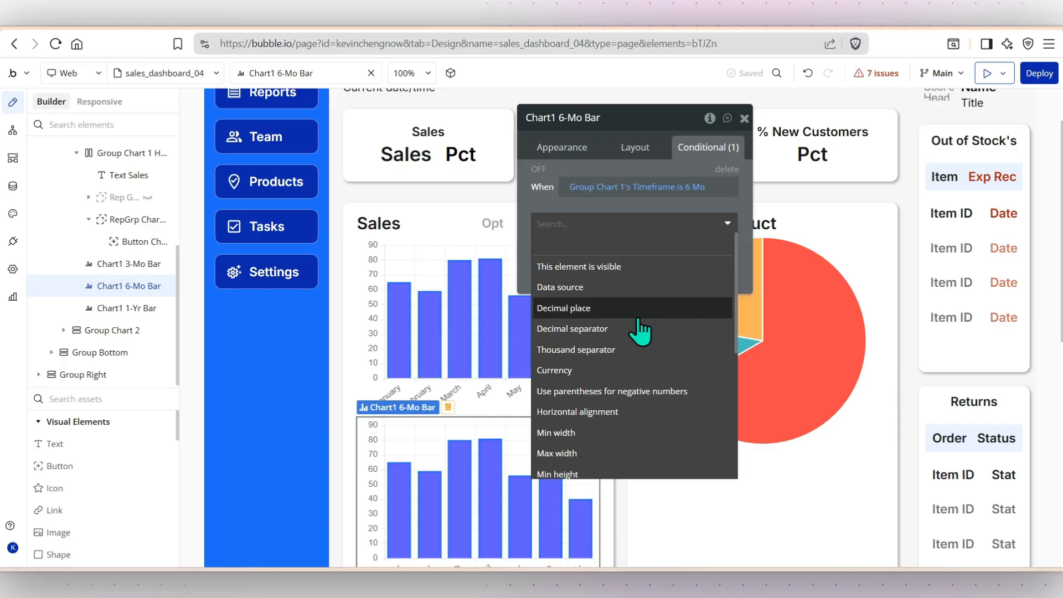
pyautogui.click(629, 269)
pyautogui.press('Escape')
# Step: Add a condition making Chart1 1-Yr Bar visible when Group Chart 1's Timeframe is 1 Yr
pyautogui.scroll(-4, 510, 491)
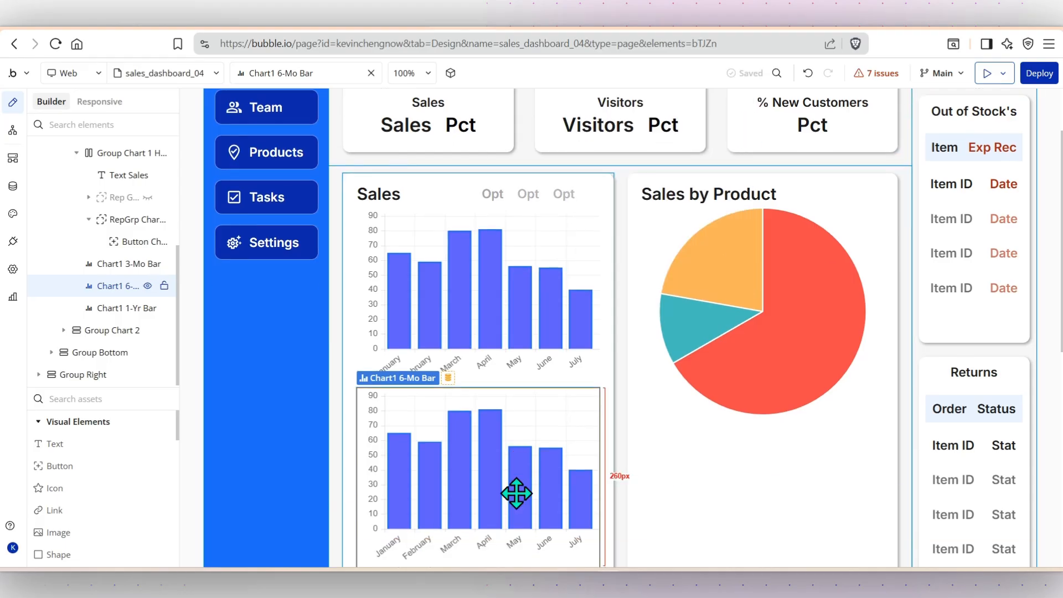
pyautogui.doubleClick(517, 499)
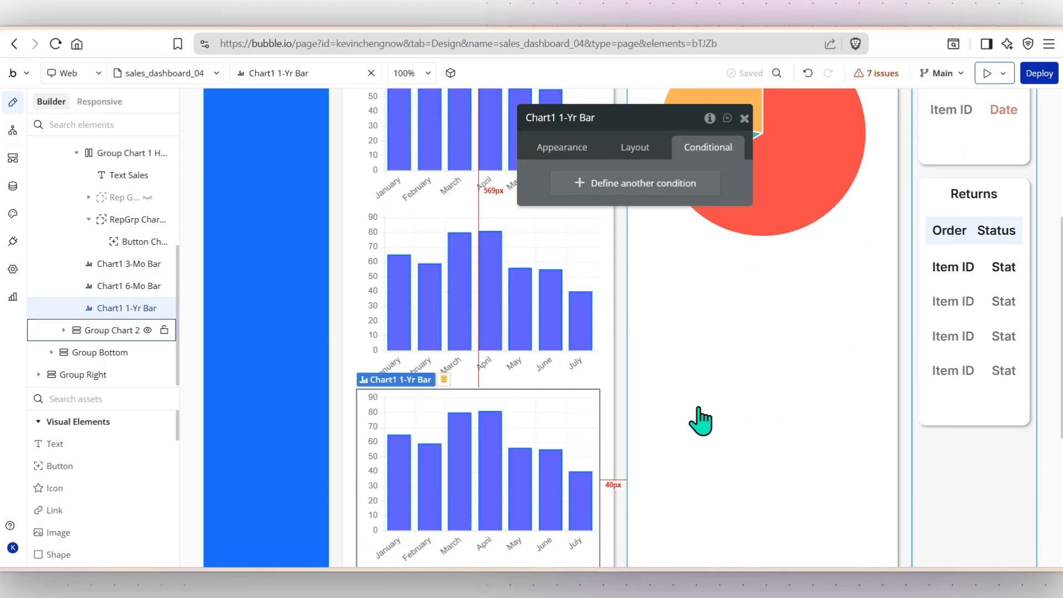
pyautogui.click(645, 183)
pyautogui.write('group')
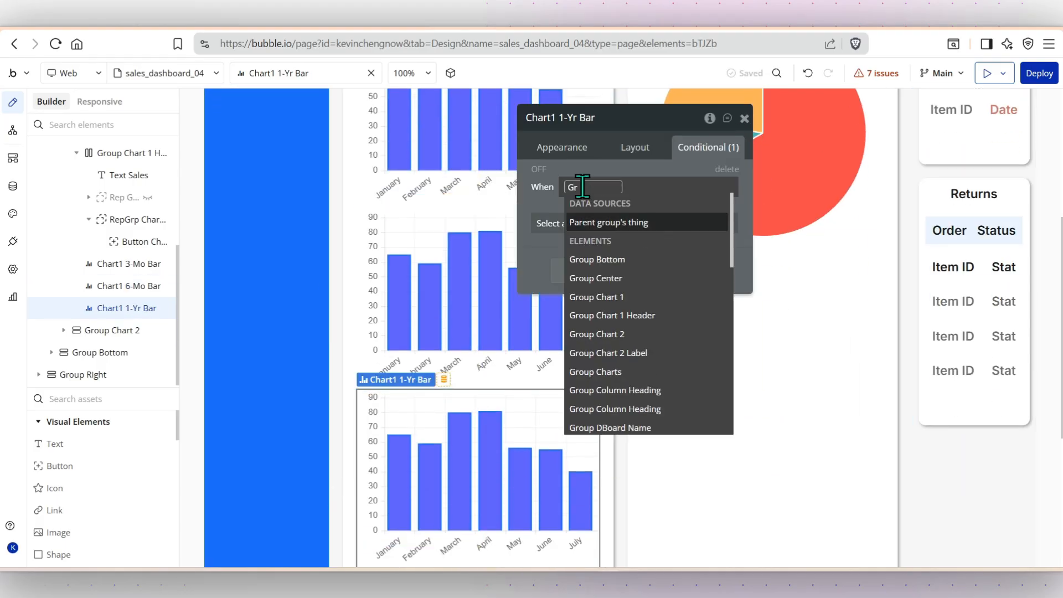
pyautogui.click(595, 273)
pyautogui.click(610, 408)
pyautogui.click(616, 260)
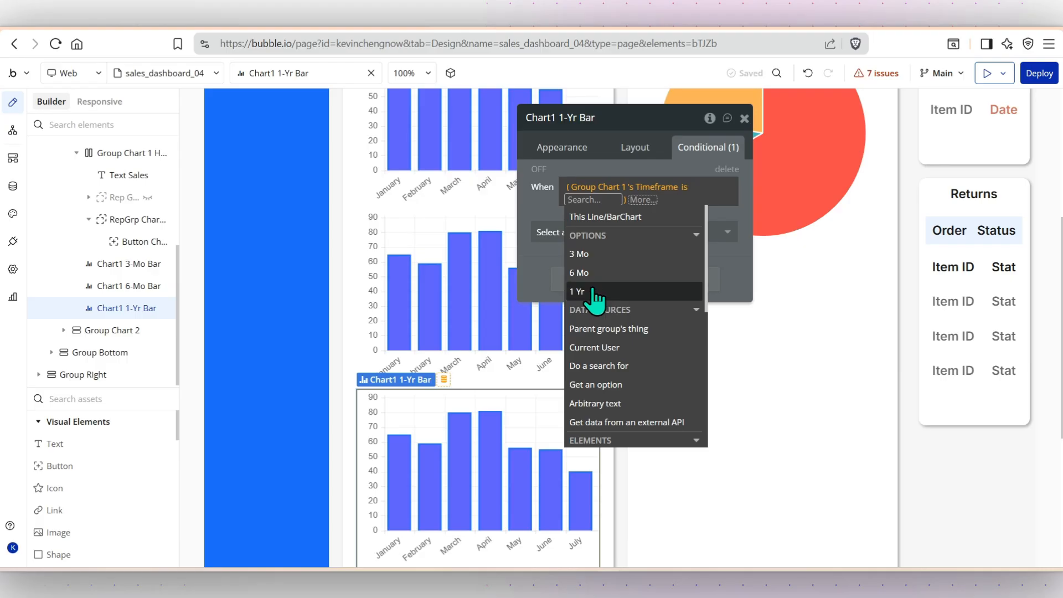
pyautogui.click(592, 291)
pyautogui.click(566, 282)
pyautogui.click(720, 224)
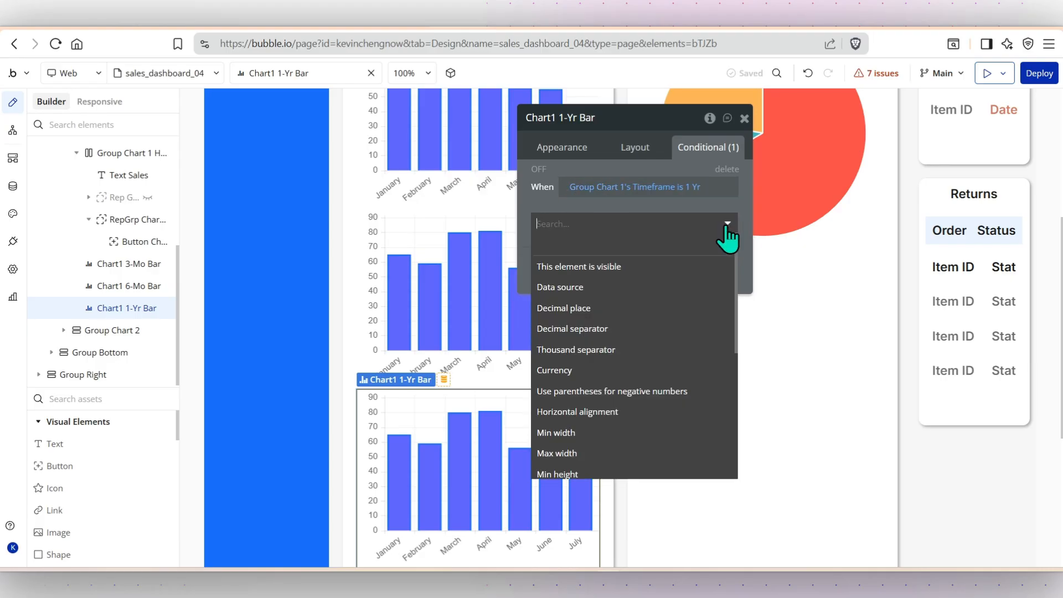
pyautogui.click(714, 264)
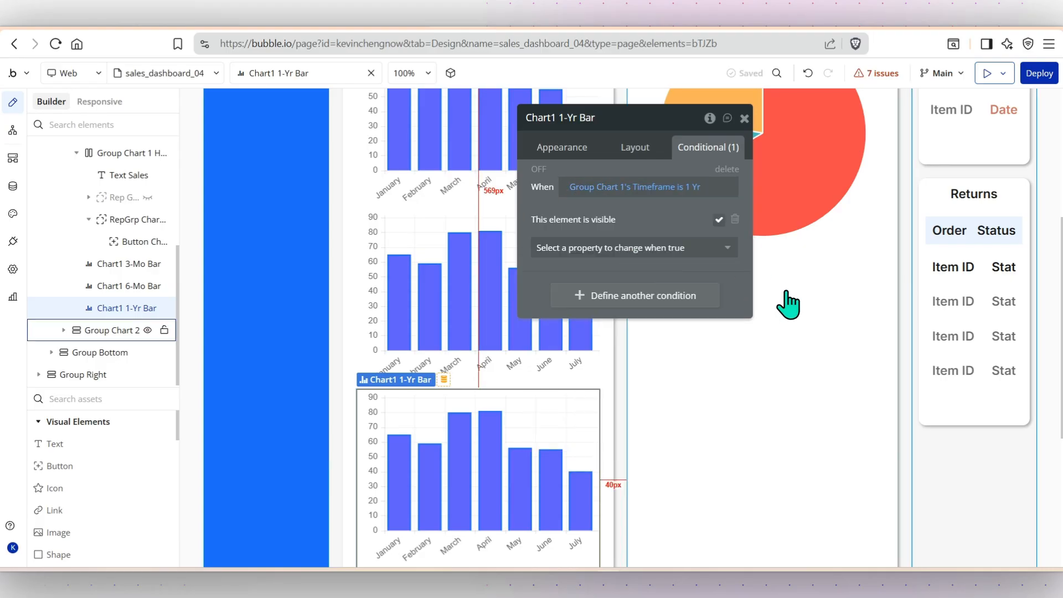
pyautogui.click(744, 119)
# Step: Reload the dashboard preview and test the Sales chart by switching between the 3 Mo, 6 Mo and 1 Yr timeframes
pyautogui.click(522, 21)
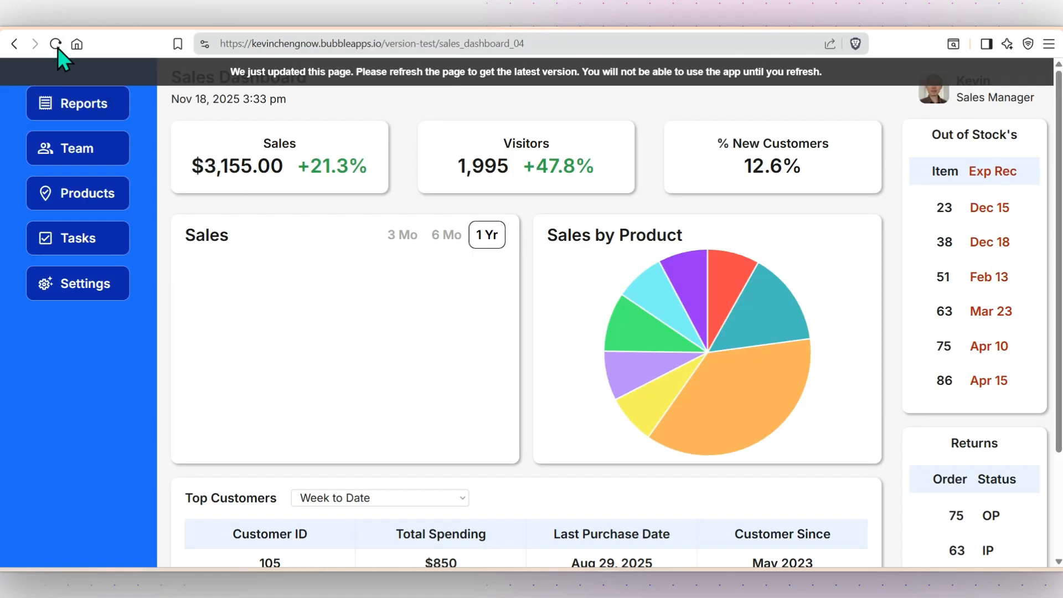
pyautogui.click(56, 44)
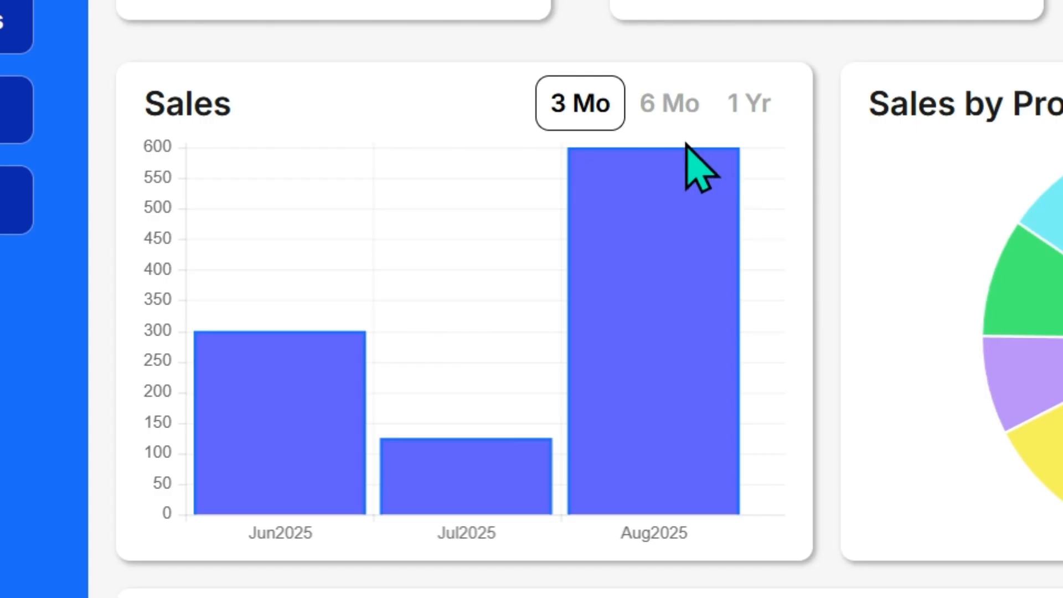
pyautogui.click(672, 133)
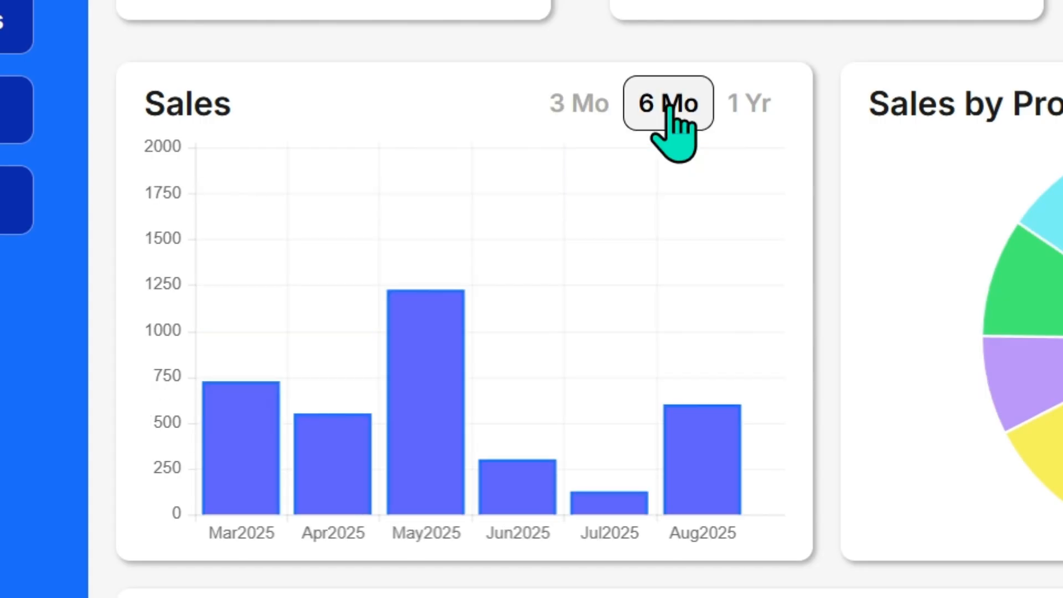
pyautogui.click(751, 108)
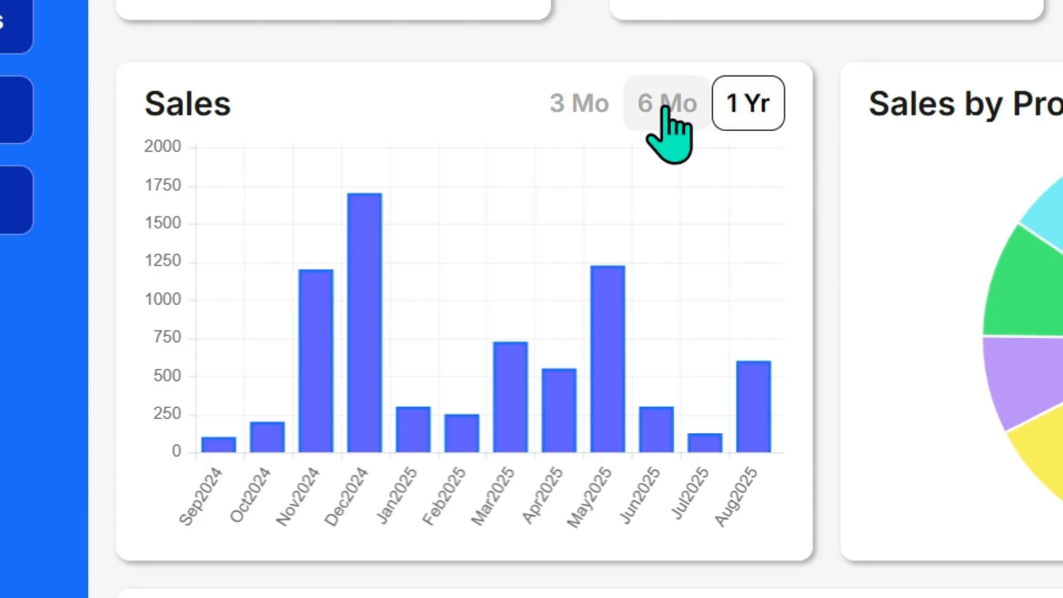
pyautogui.click(578, 113)
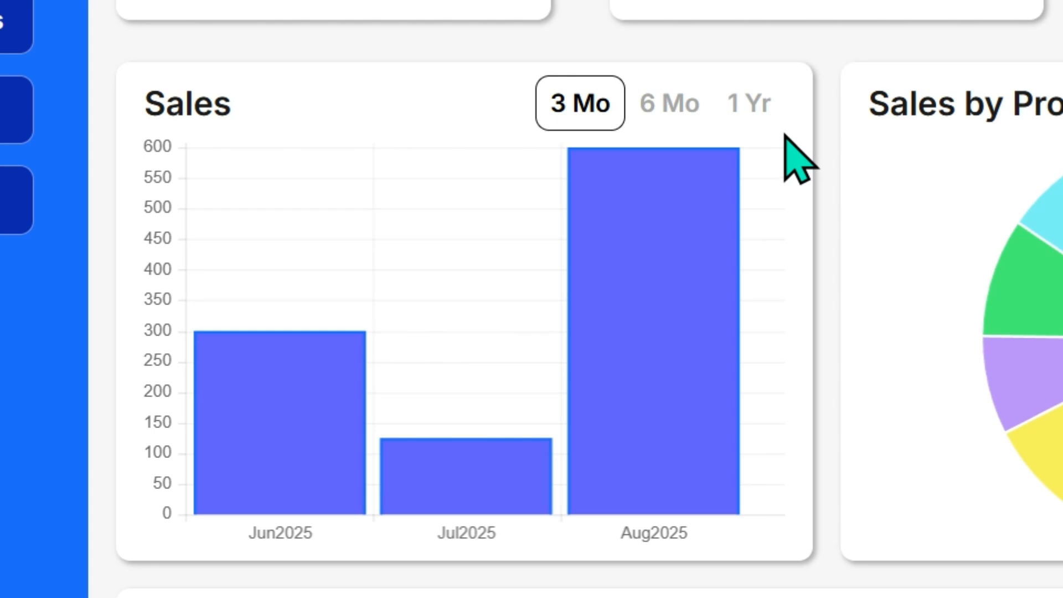
pyautogui.click(693, 110)
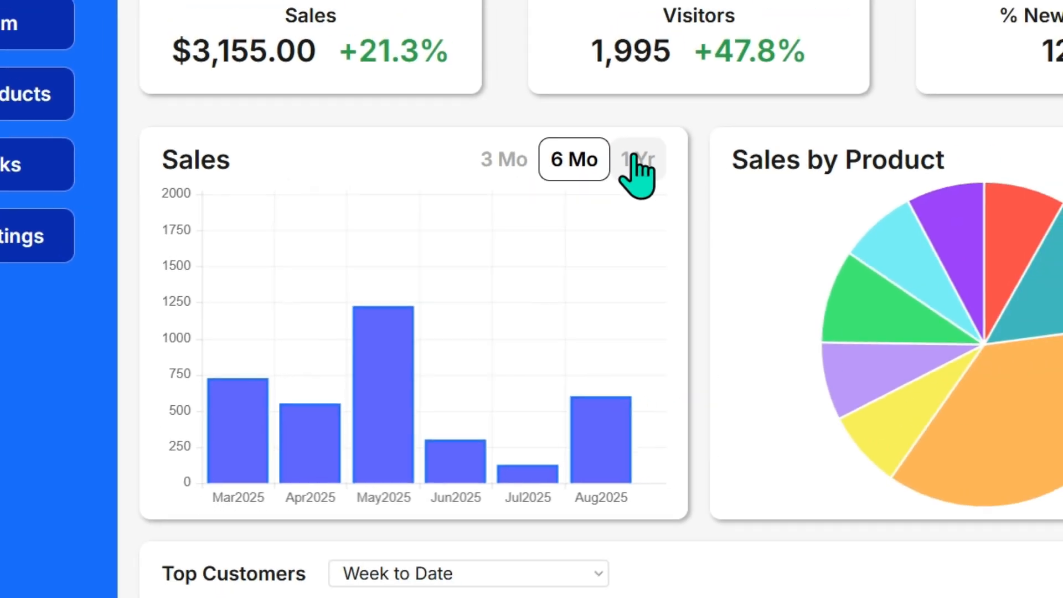
pyautogui.click(749, 104)
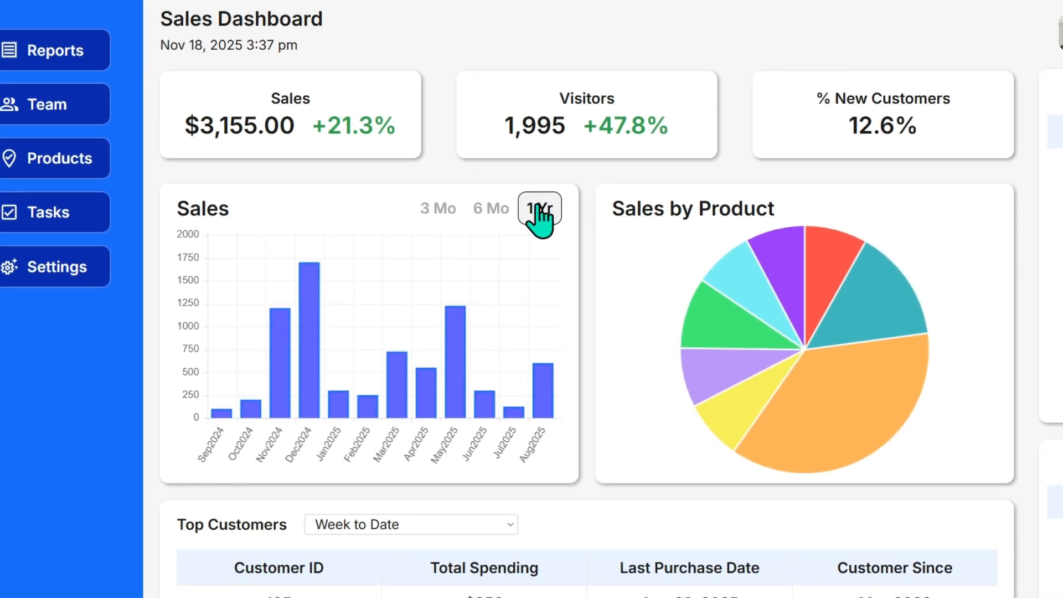